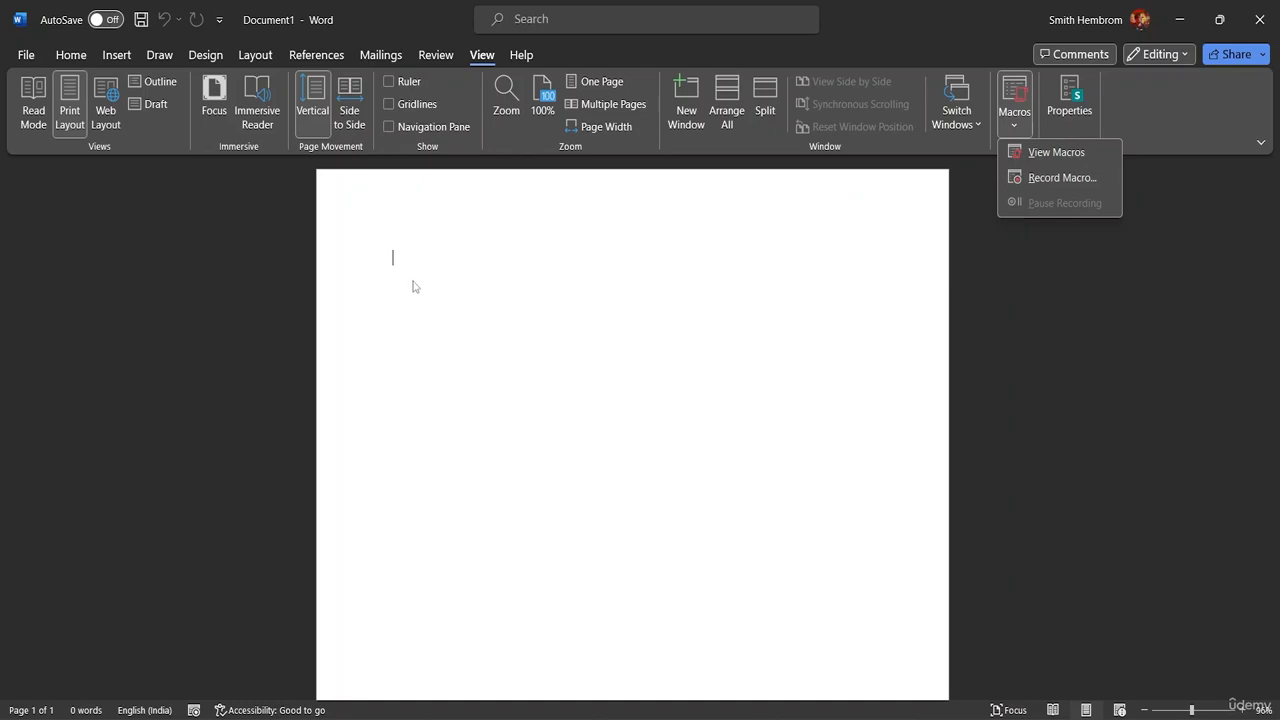
# Step: Try to record a new macro named "Class Project Format" and assign it to the keyboard
pyautogui.click(980, 240)
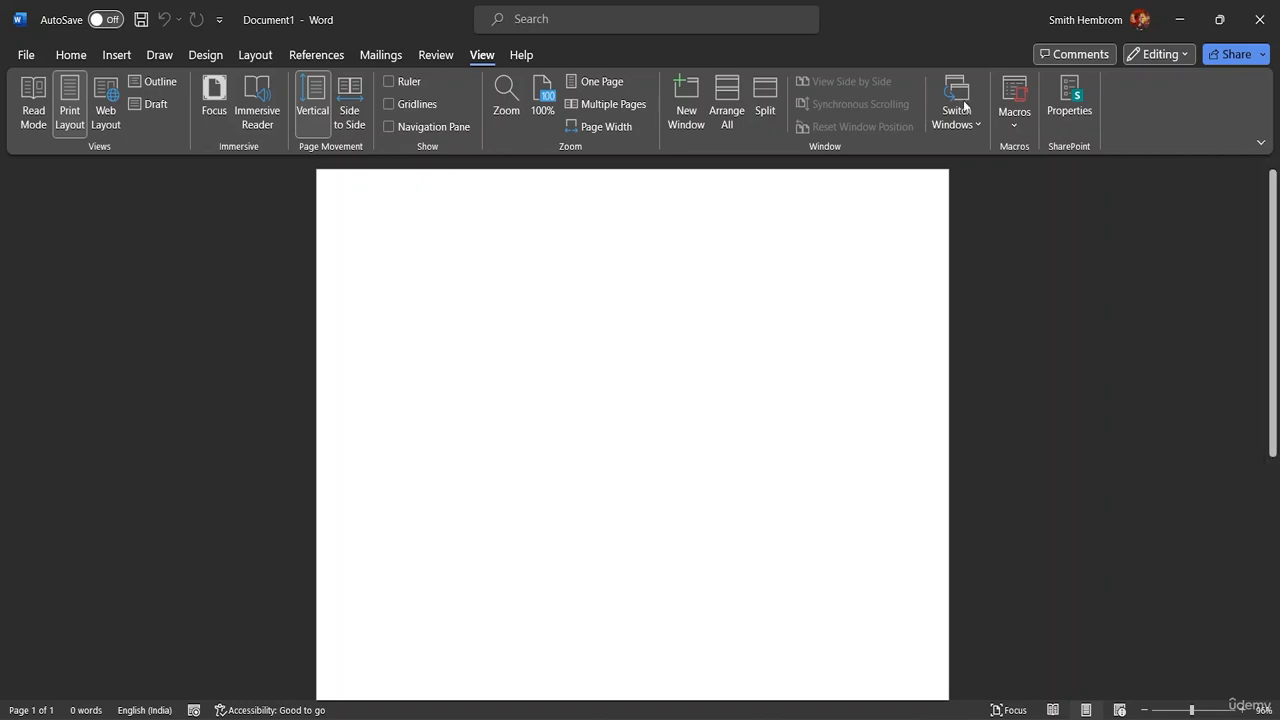
pyautogui.click(1017, 128)
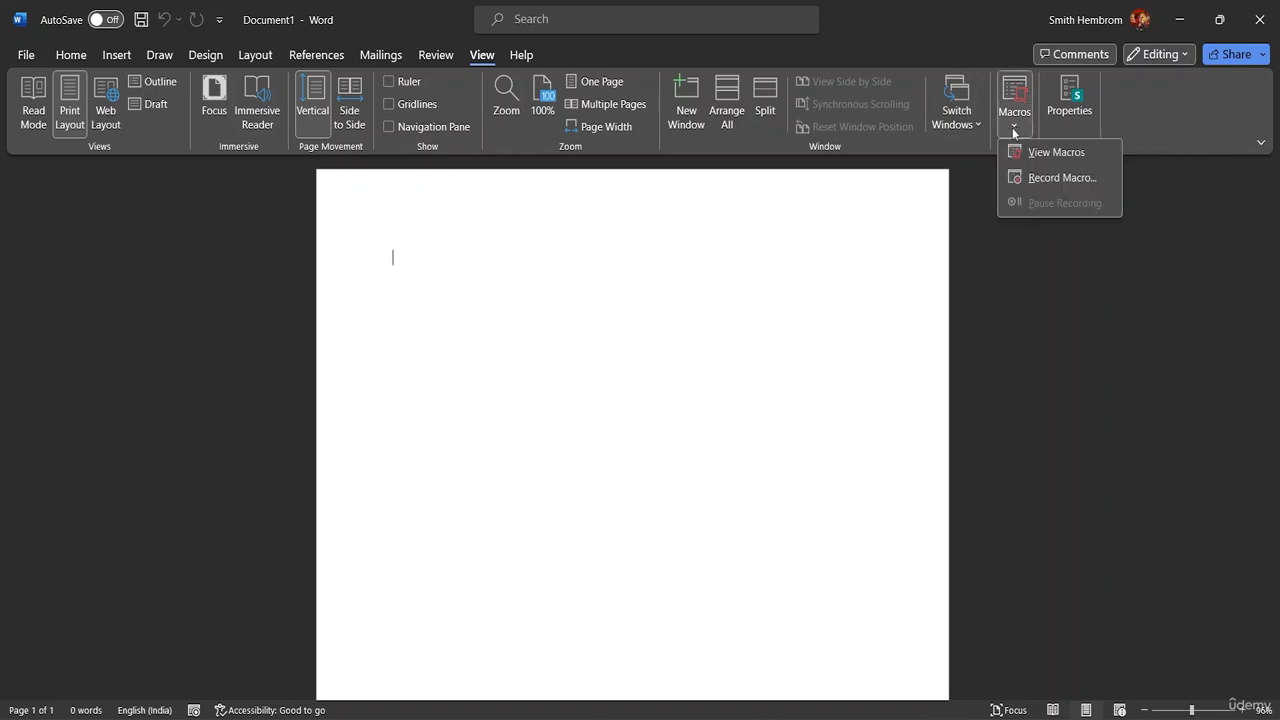
pyautogui.click(1022, 178)
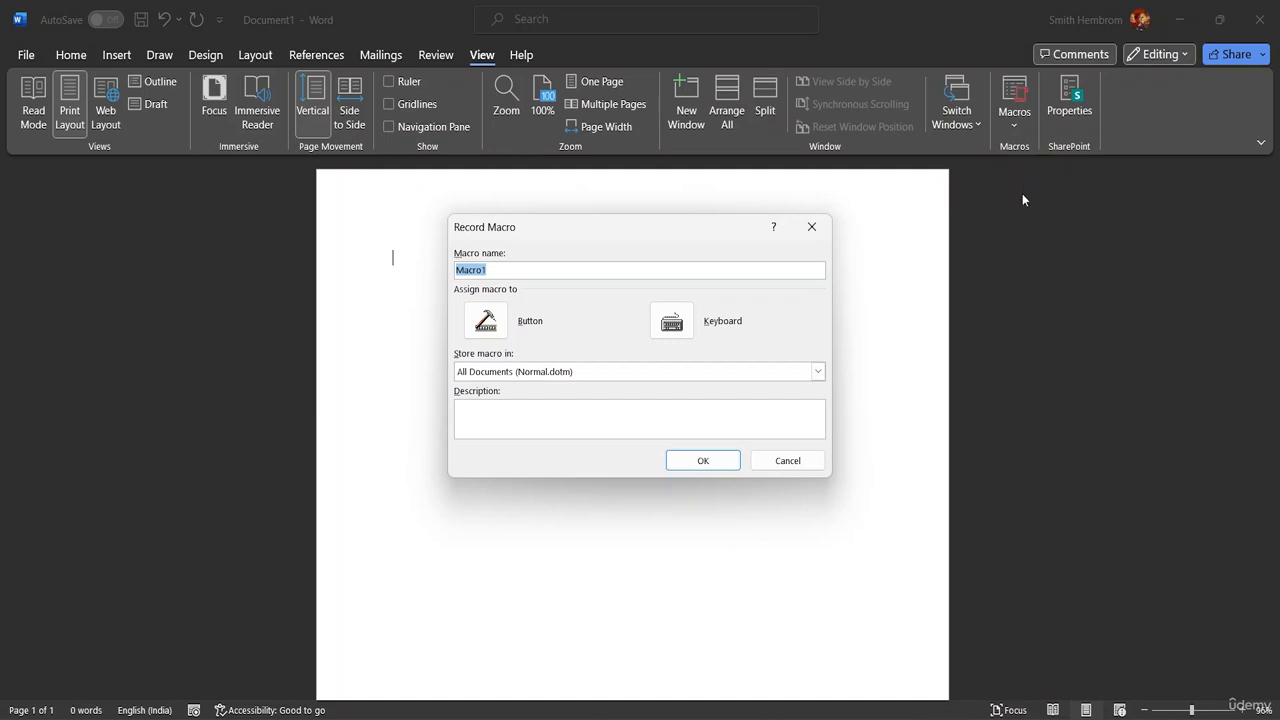
pyautogui.click(494, 271)
pyautogui.press('BackSpace')
pyautogui.press('BackSpace')
pyautogui.press('BackSpace')
pyautogui.press('BackSpace')
pyautogui.press('BackSpace')
pyautogui.press('BackSpace')
pyautogui.write('cc')
pyautogui.press('BackSpace')
pyautogui.write('lsass Project Formaa')
pyautogui.press('BackSpace')
pyautogui.write('t')
pyautogui.click(671, 326)
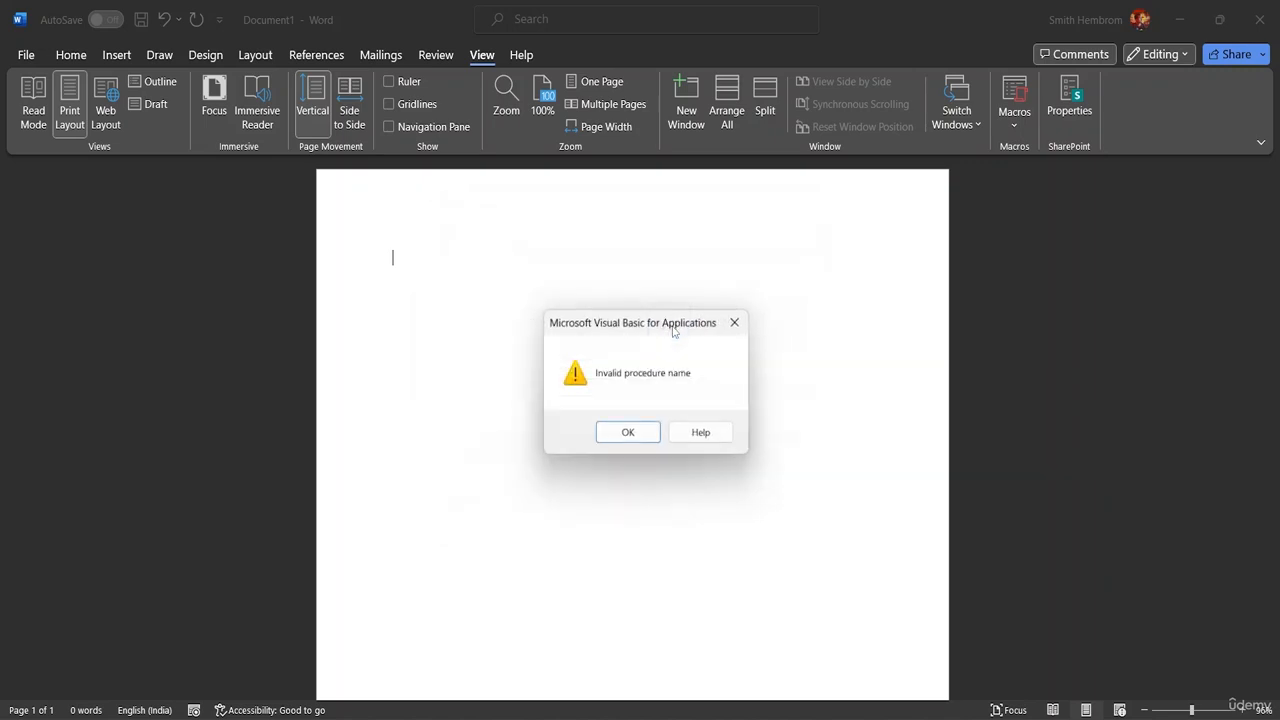
pyautogui.click(640, 432)
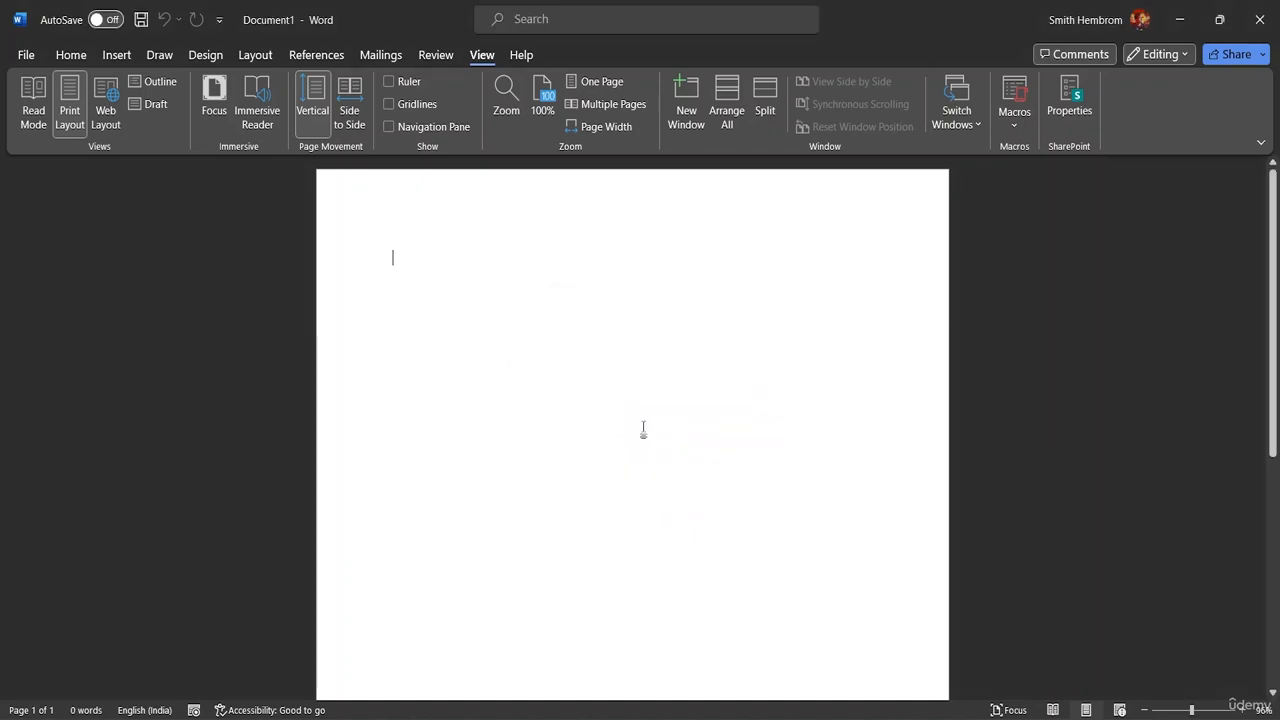
# Step: Start recording a macro named Macro1, assigning it the shortcut Ctrl+Shift+C with changes saved in Normal
pyautogui.click(1011, 126)
pyautogui.click(1042, 177)
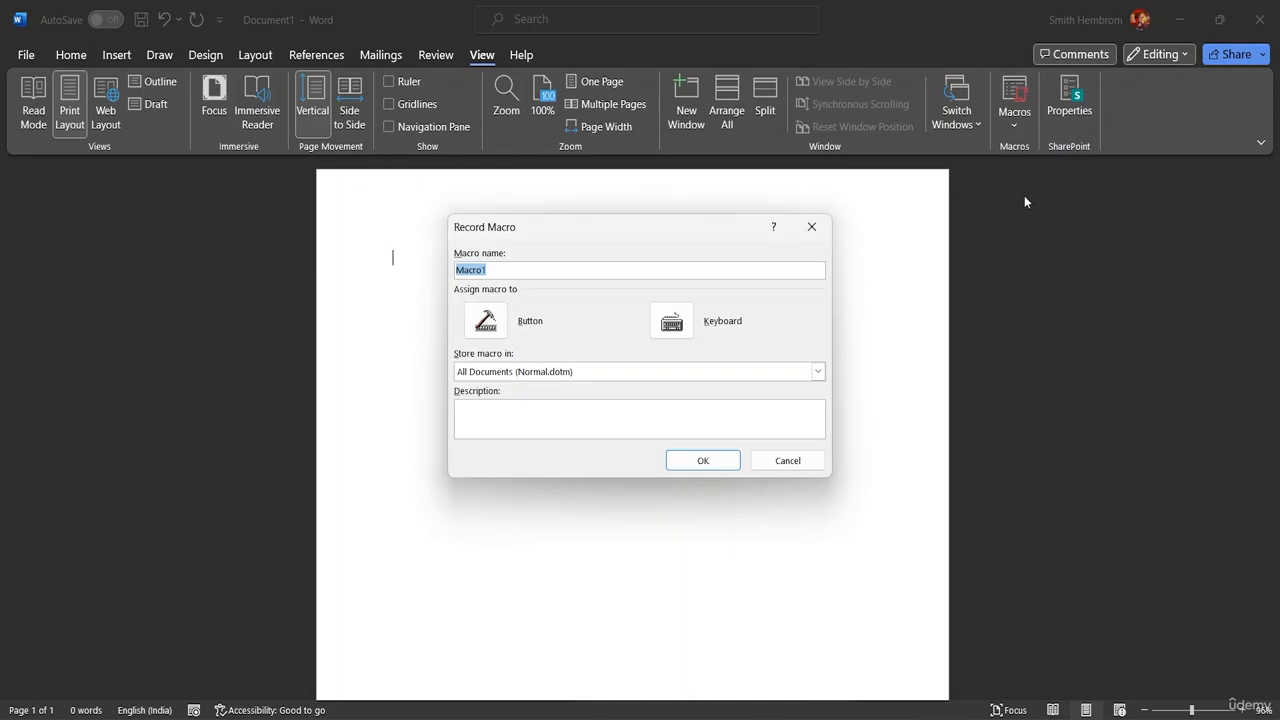
pyautogui.click(503, 272)
pyautogui.click(677, 322)
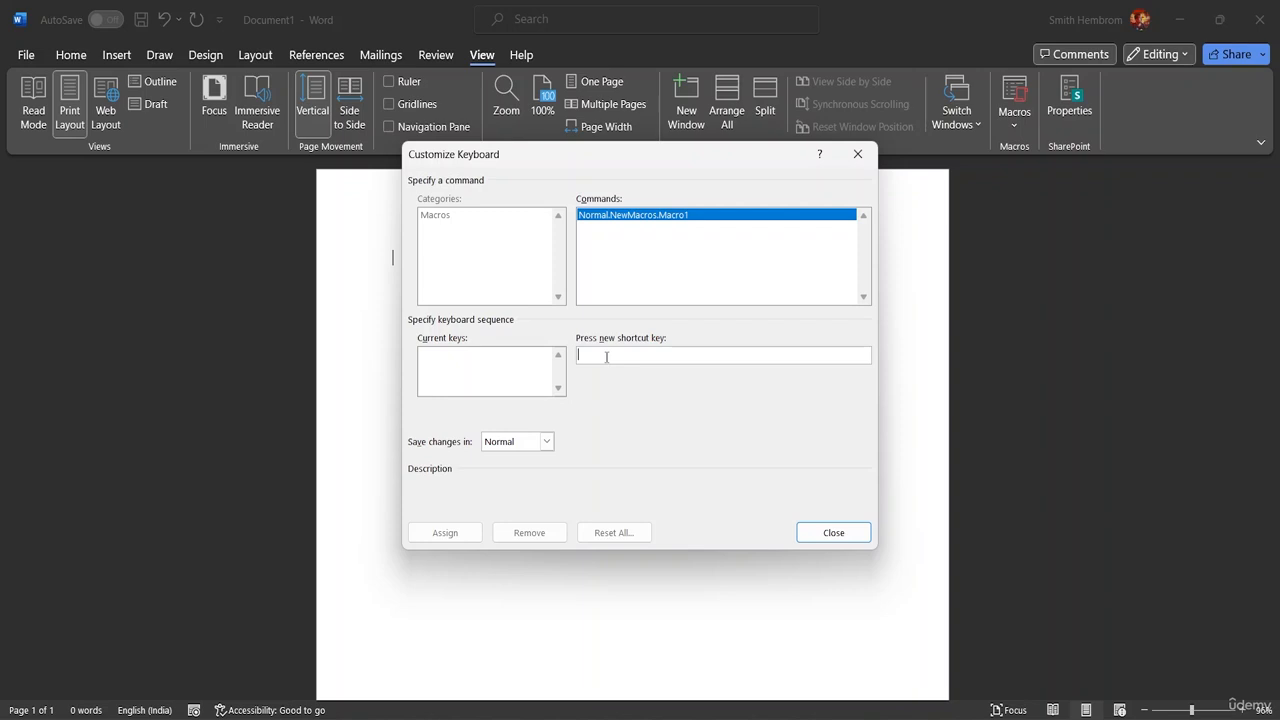
pyautogui.hotkey('ctrl', 'shift', 'c')
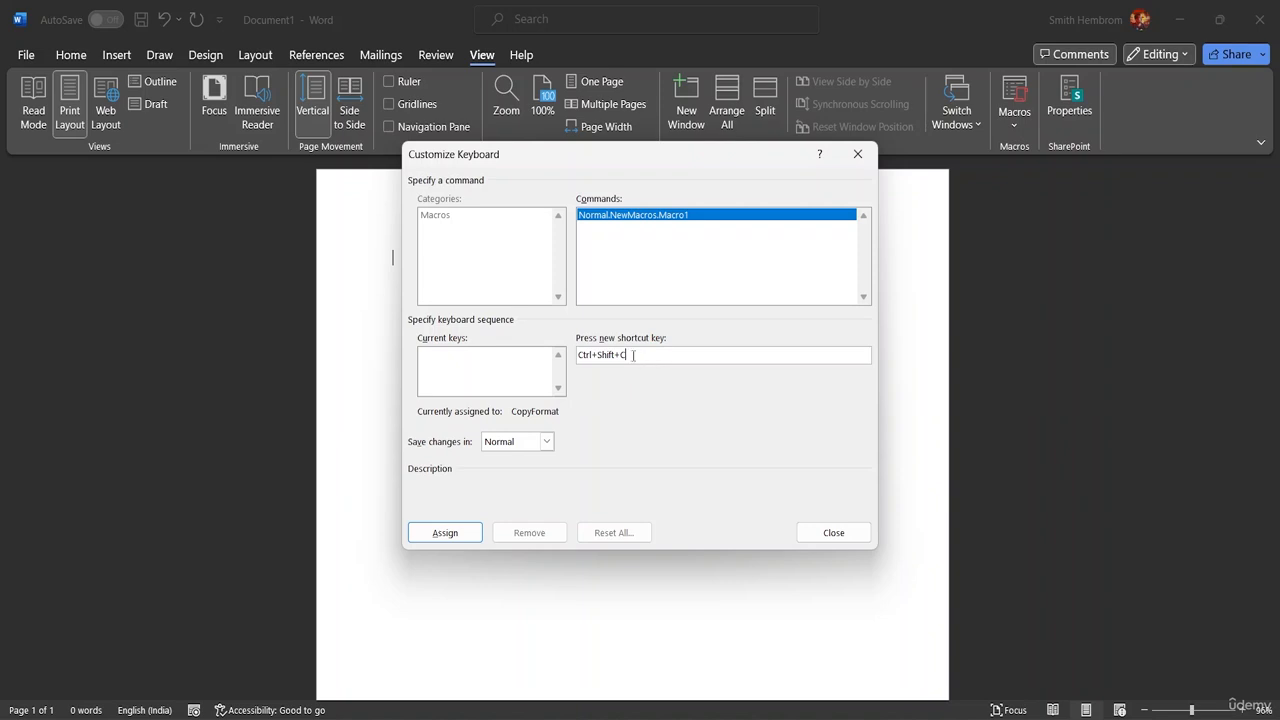
pyautogui.click(445, 531)
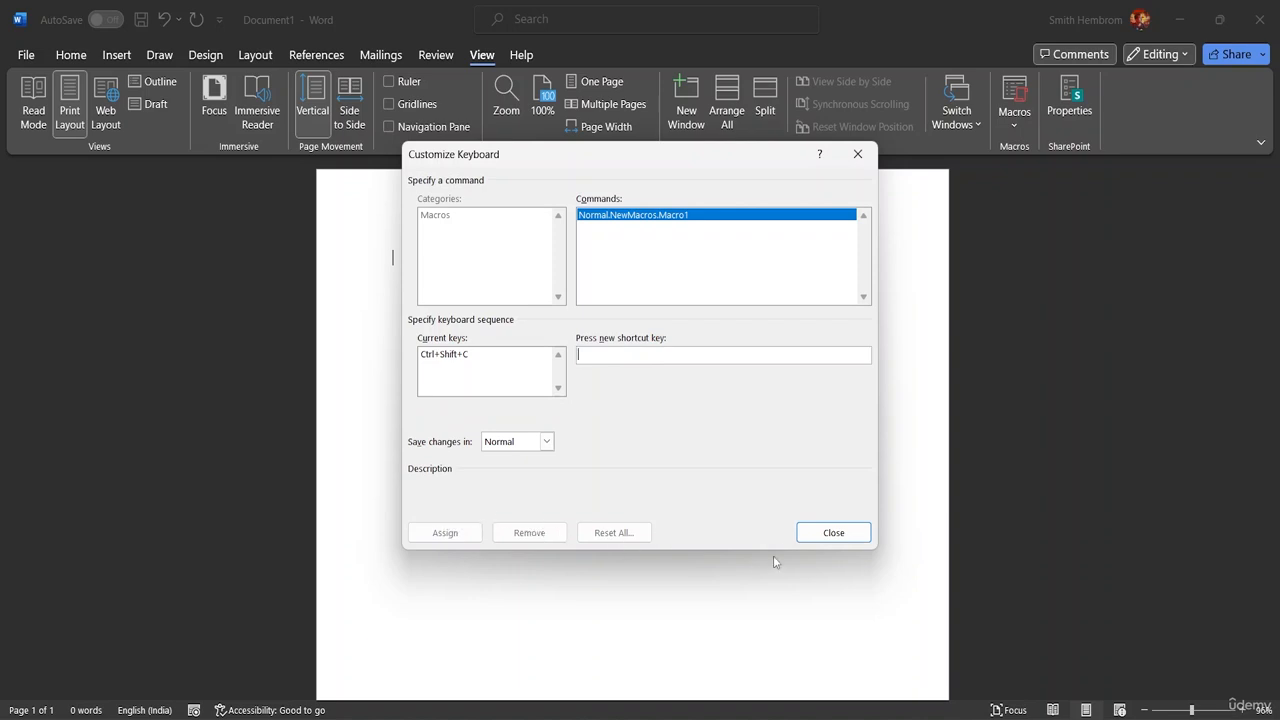
pyautogui.click(828, 531)
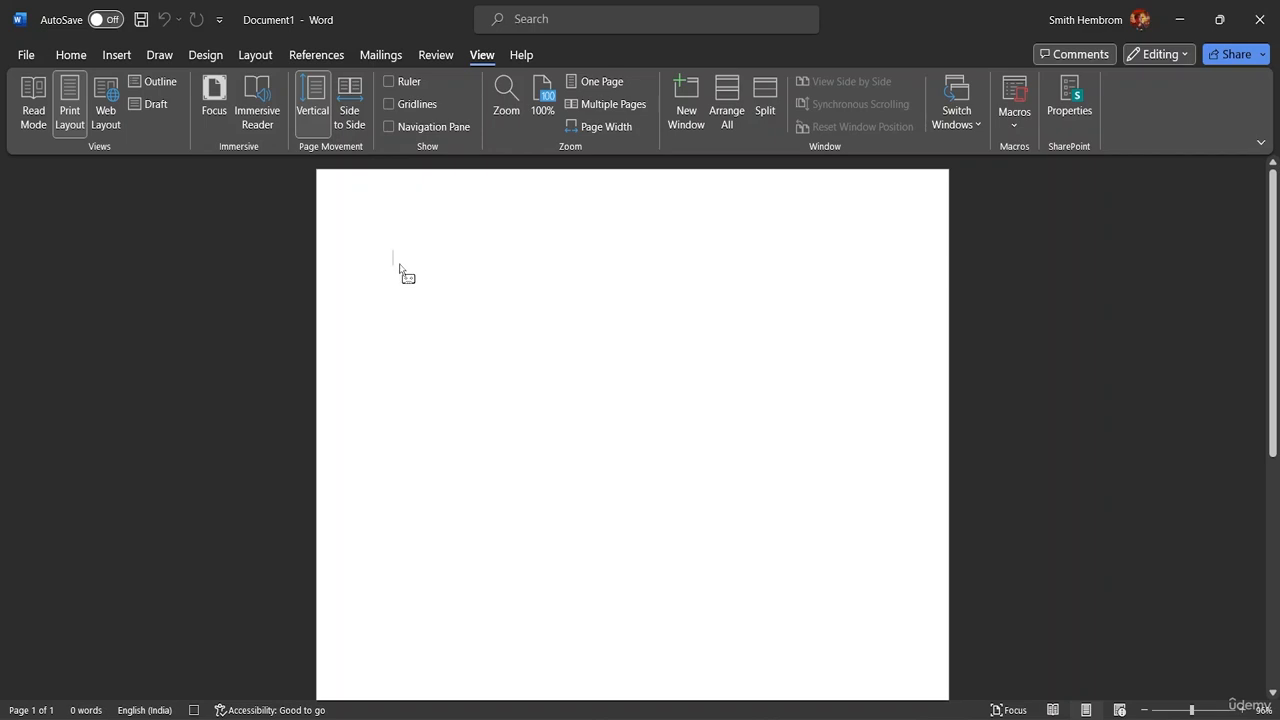
# Step: Write the heading "Description:" on the first line, leaving blank lines below it
pyautogui.write('Desc')
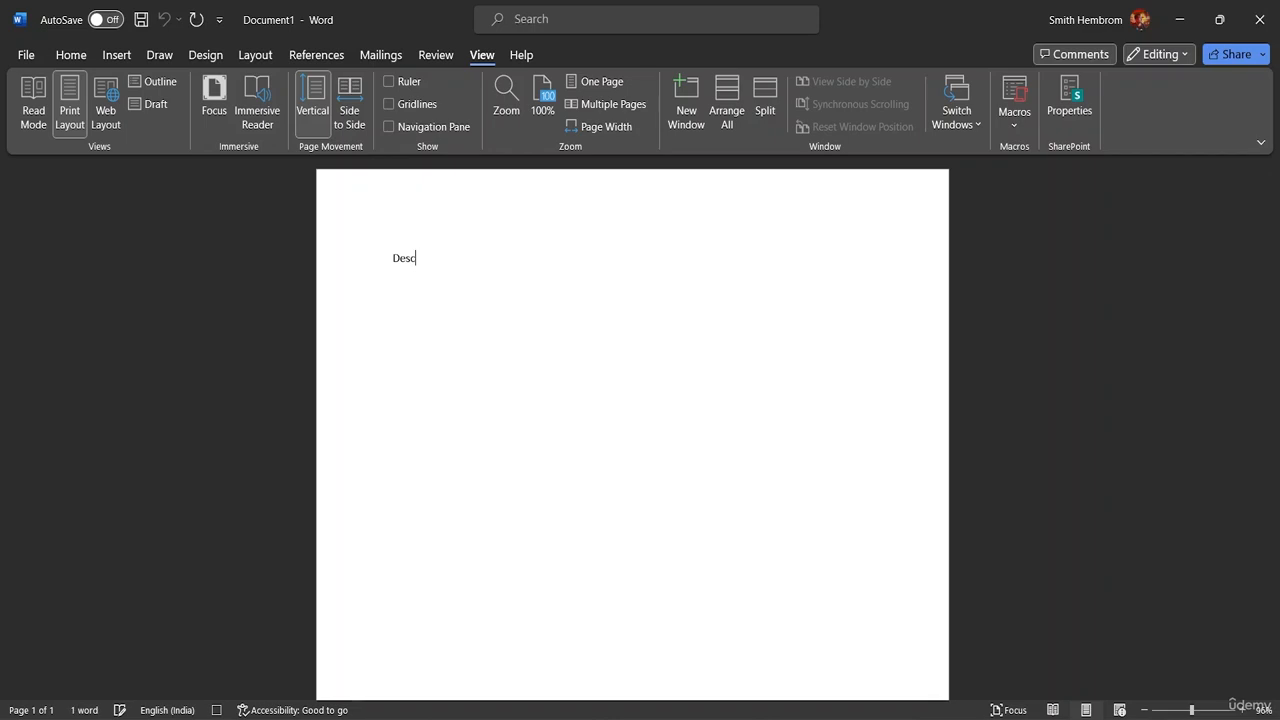
pyautogui.write('ription:')
pyautogui.press('Return')
# Step: Add the lines "Step-1" and "Step-2" below the Description heading's blank lines
pyautogui.write('Skt')
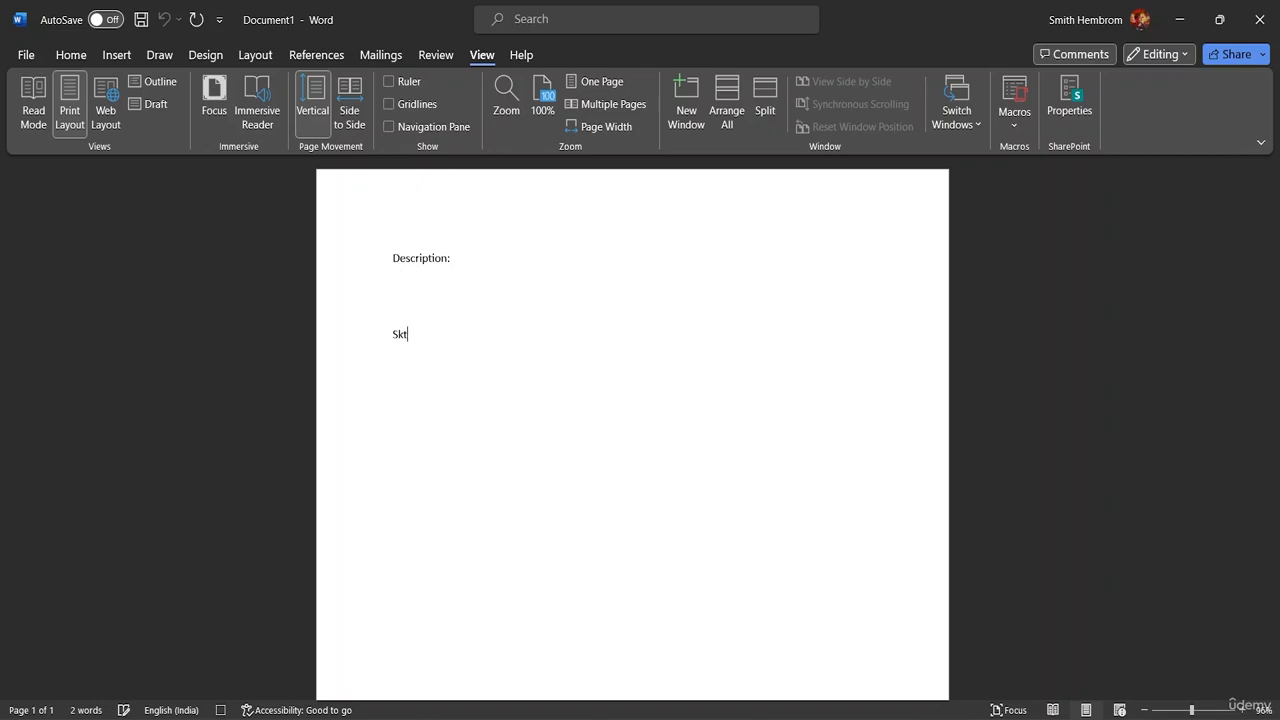
pyautogui.press('BackSpace')
pyautogui.press('BackSpace')
pyautogui.write('tep-1')
pyautogui.press('Return')
pyautogui.write('Step-2')
pyautogui.press('Return')
# Step: Continue the list with the lines "Step -3", "Step- 4" and "Step- 5"
pyautogui.write('Step -3 Step-5')
pyautogui.press('BackSpace')
pyautogui.write('4')
pyautogui.press('BackSpace')
pyautogui.write('4')
pyautogui.press('Return')
pyautogui.write('Step- 5')
pyautogui.press('Return')
pyautogui.press('Return')
# Step: Add the heading "Outcome:" below the step list, separated by a blank line
pyautogui.write('Outxco')
pyautogui.press('BackSpace')
pyautogui.press('BackSpace')
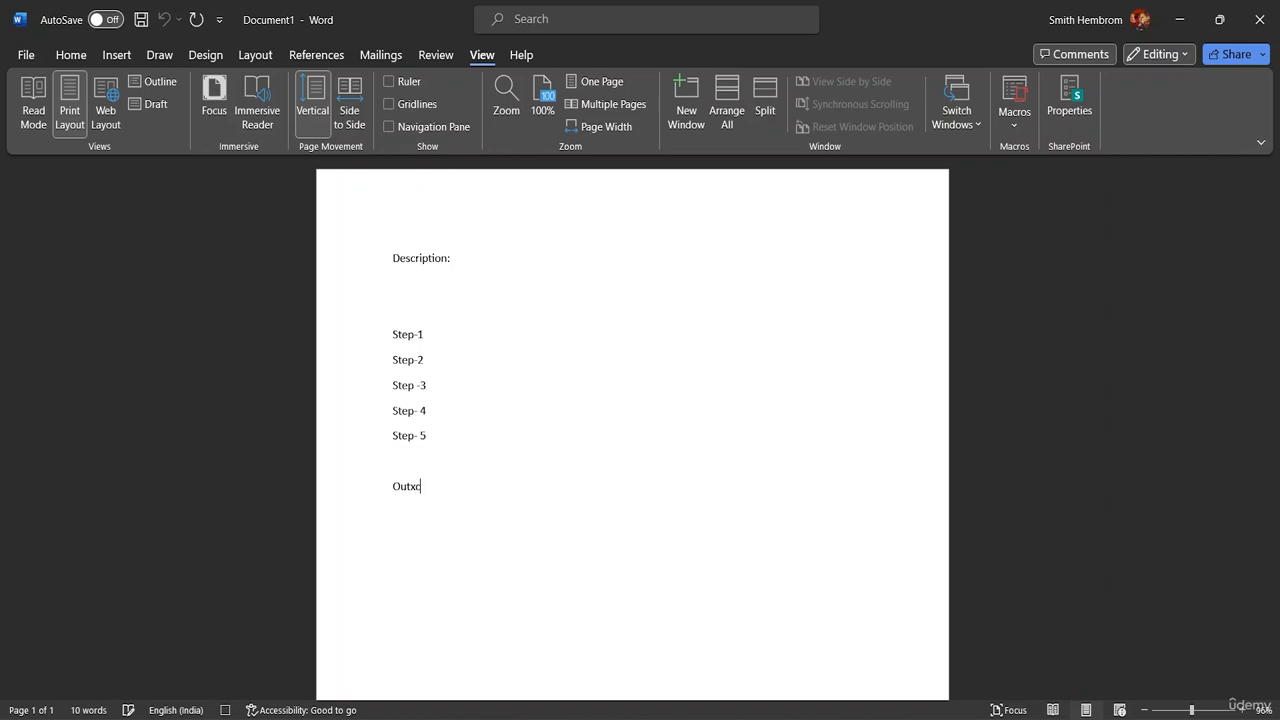
pyautogui.press('BackSpace')
pyautogui.write('ci,e')
pyautogui.press('BackSpace')
pyautogui.press('BackSpace')
pyautogui.press('BackSpace')
pyautogui.press('BackSpace')
pyautogui.write('come')
pyautogui.write(':')
pyautogui.press('Return')
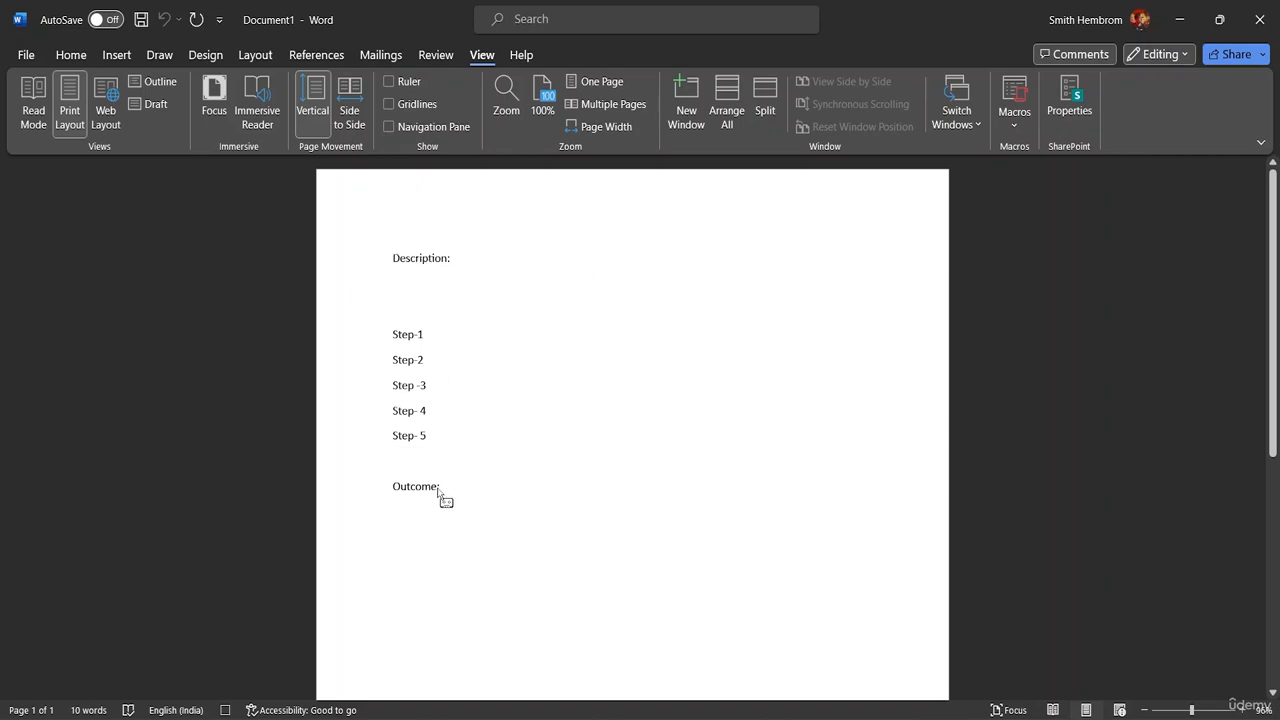
# Step: Set all the text to font size 18 and remove one blank line above Step-1
pyautogui.moveTo(440, 490); pyautogui.dragTo(398, 268)
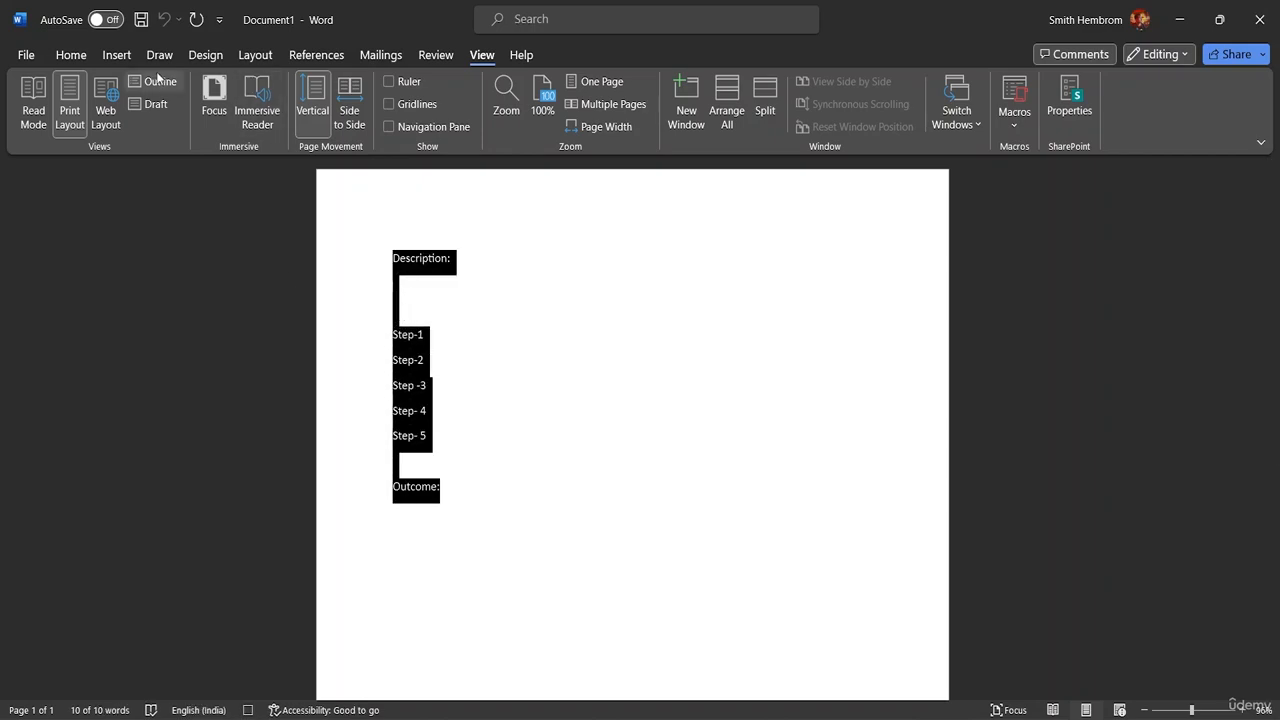
pyautogui.click(72, 55)
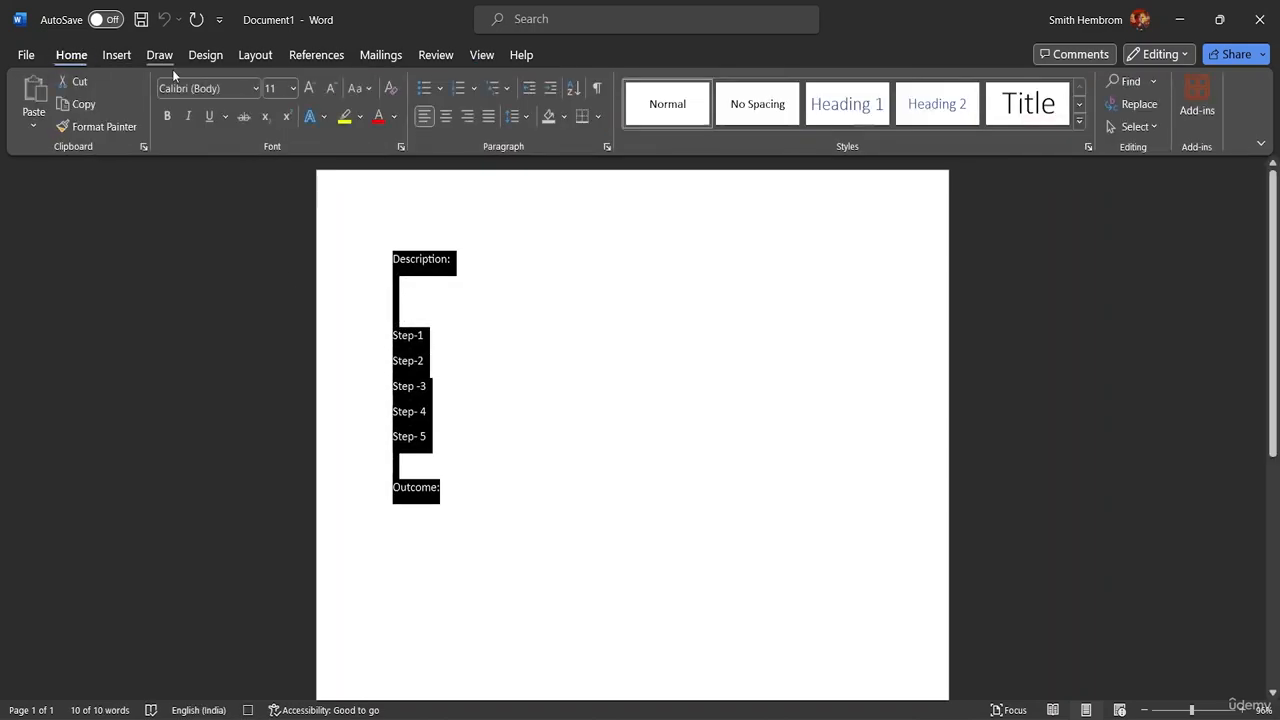
pyautogui.click(293, 88)
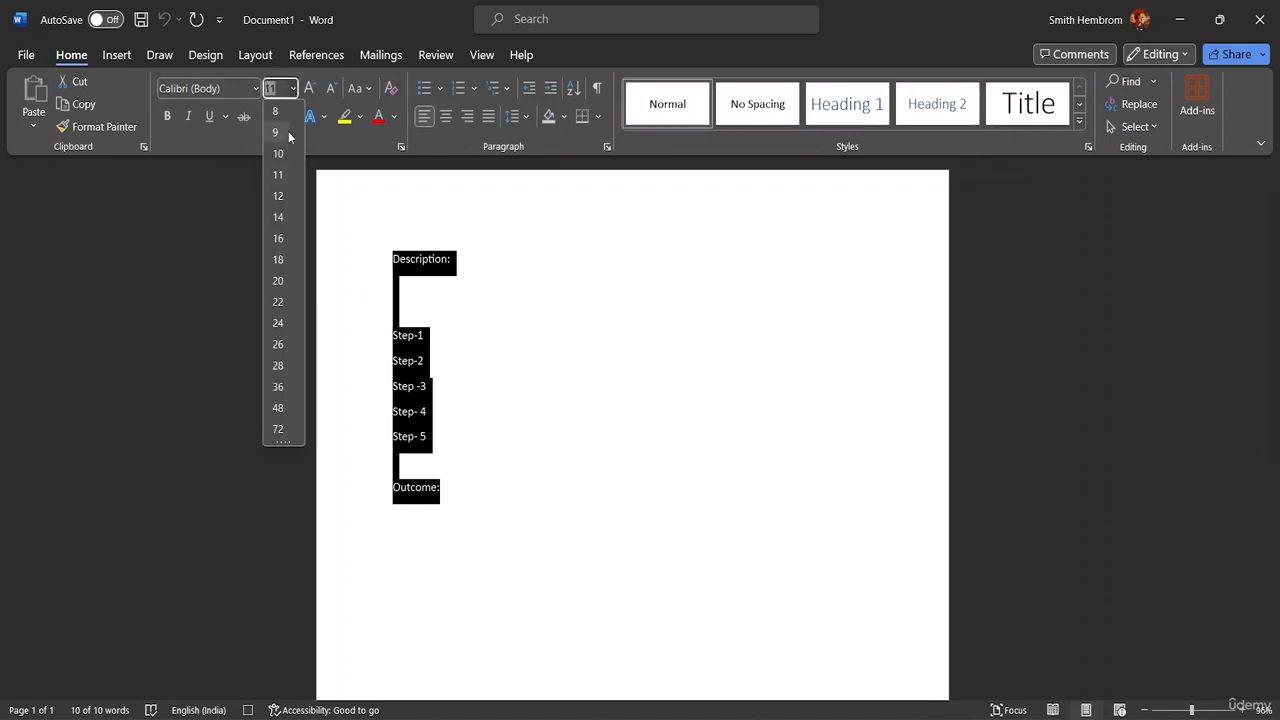
pyautogui.click(279, 260)
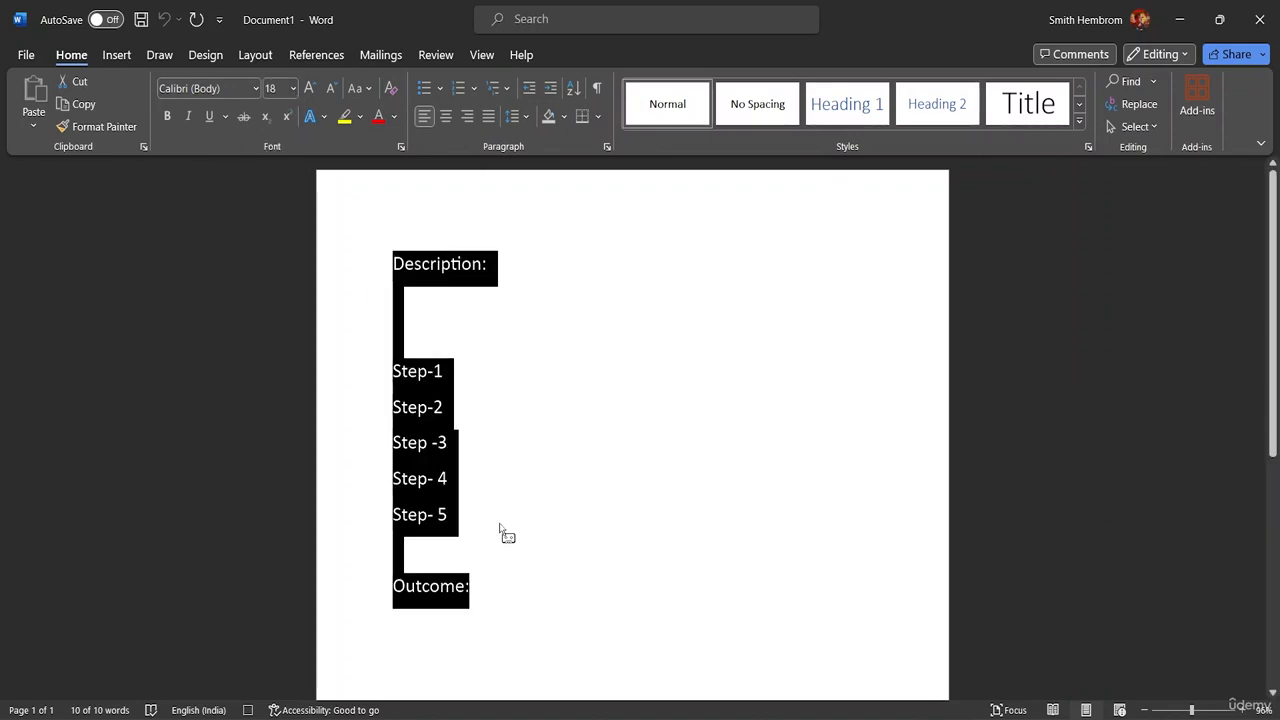
pyautogui.click(480, 590)
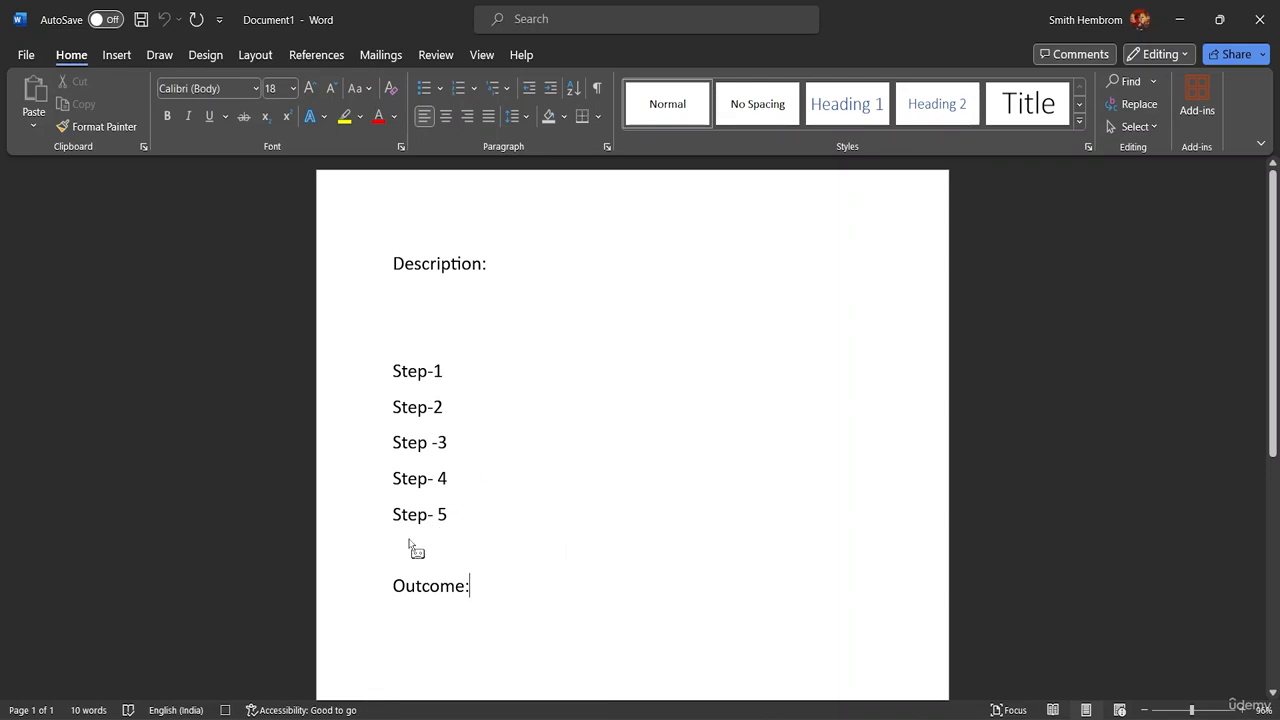
pyautogui.click(403, 350)
pyautogui.press('BackSpace')
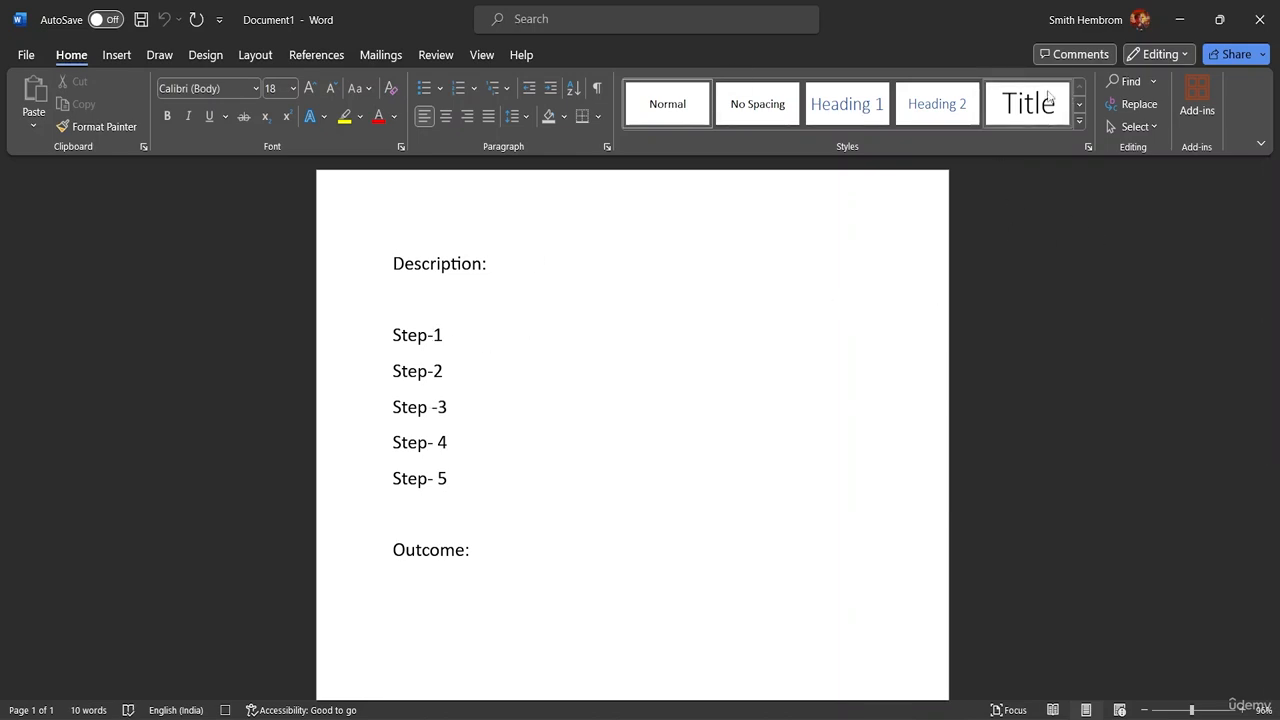
# Step: Stop recording the macro
pyautogui.click(490, 56)
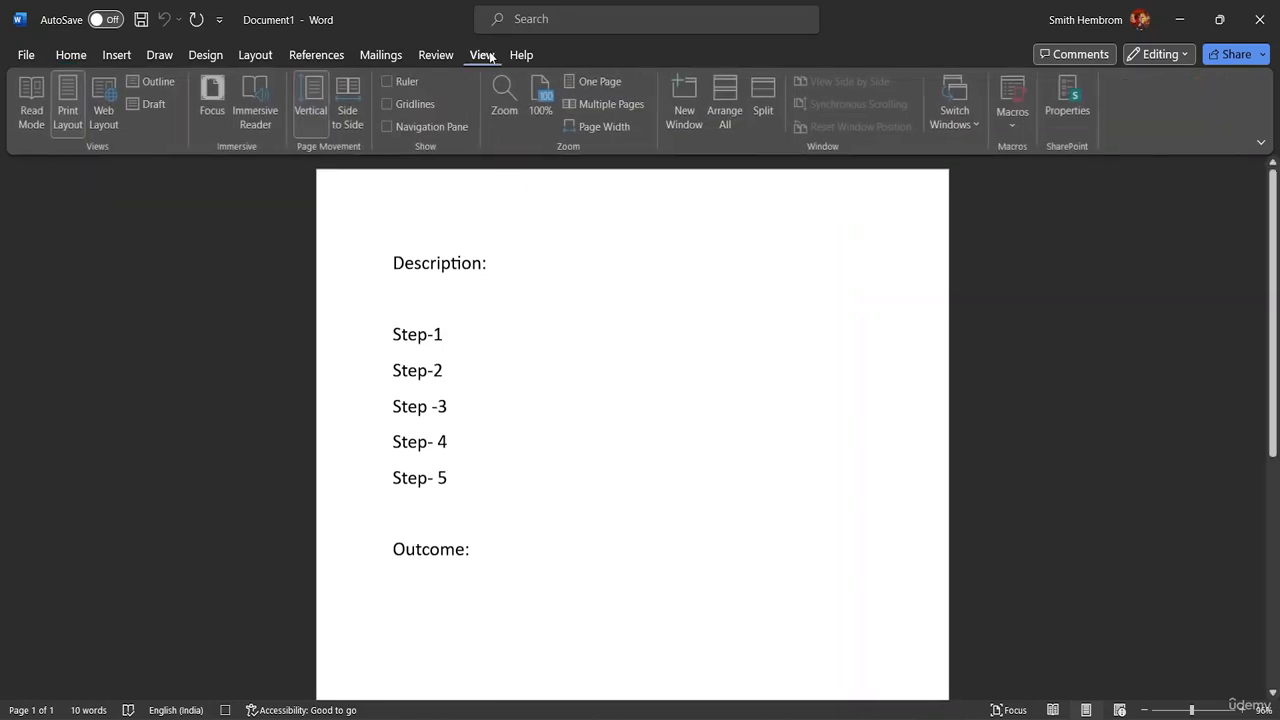
pyautogui.click(1024, 125)
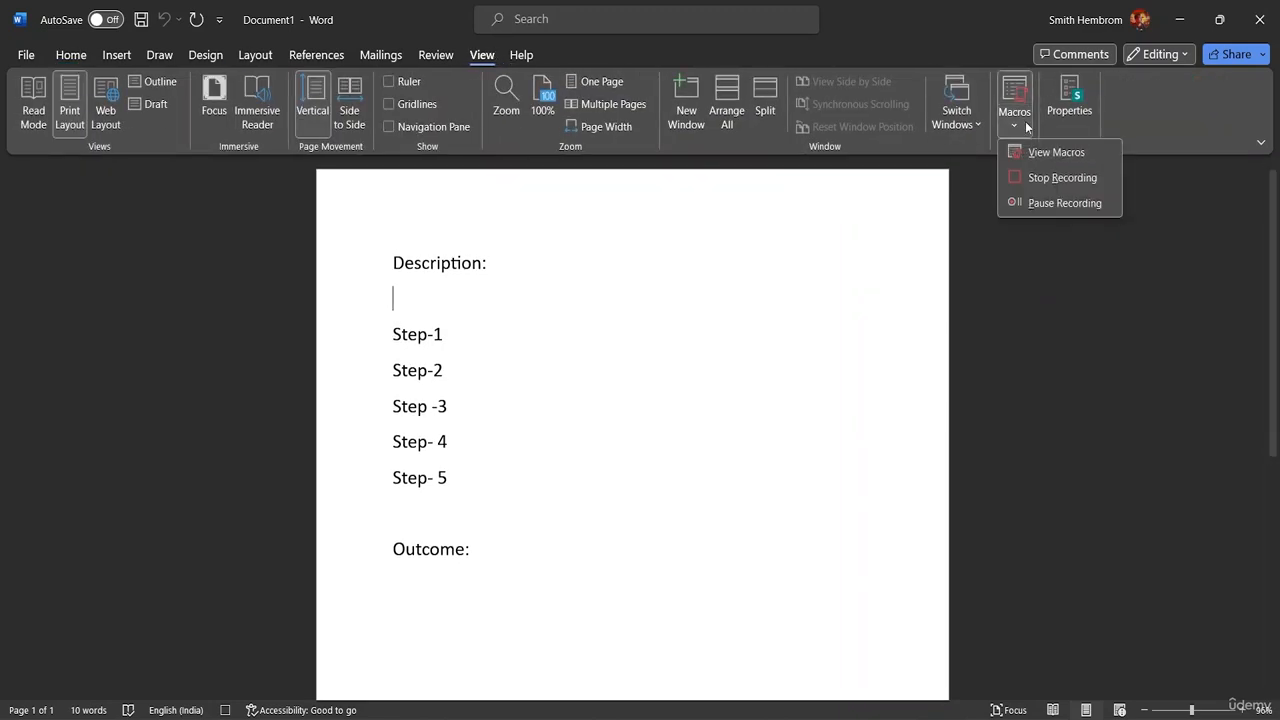
pyautogui.click(1055, 177)
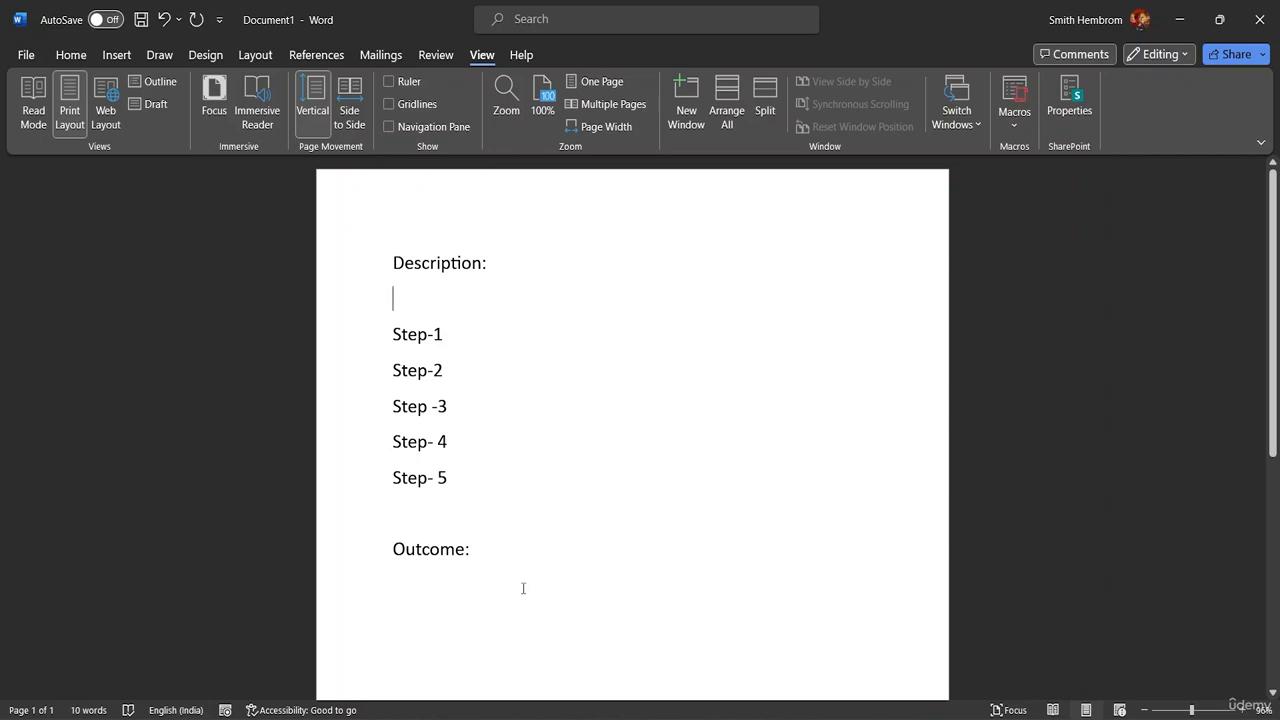
# Step: Delete all the text from Description to Outcome to clear the document for testing the macro
pyautogui.click(481, 548)
pyautogui.moveTo(476, 548); pyautogui.dragTo(404, 262)
pyautogui.click(490, 546)
pyautogui.moveTo(490, 546); pyautogui.dragTo(425, 258)
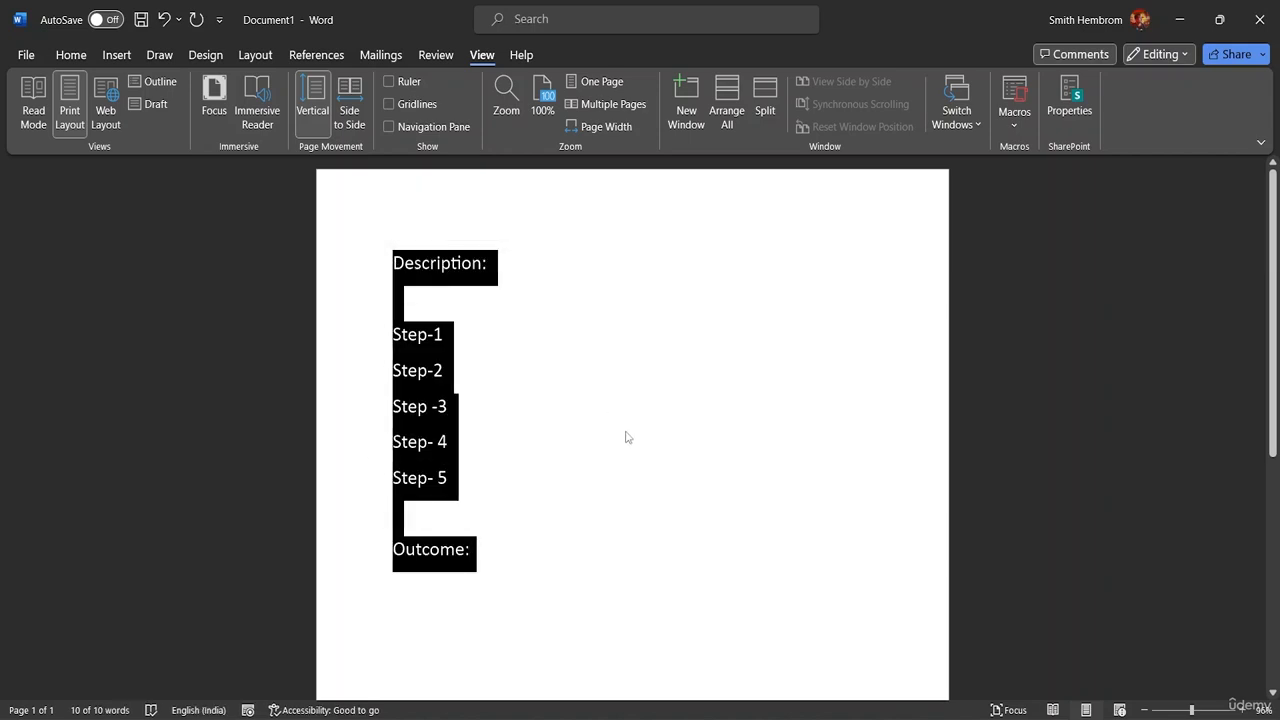
pyautogui.hotkey('ctrl', 'z')
pyautogui.moveTo(477, 586); pyautogui.dragTo(378, 251)
pyautogui.hotkey('ctrl', 'c')
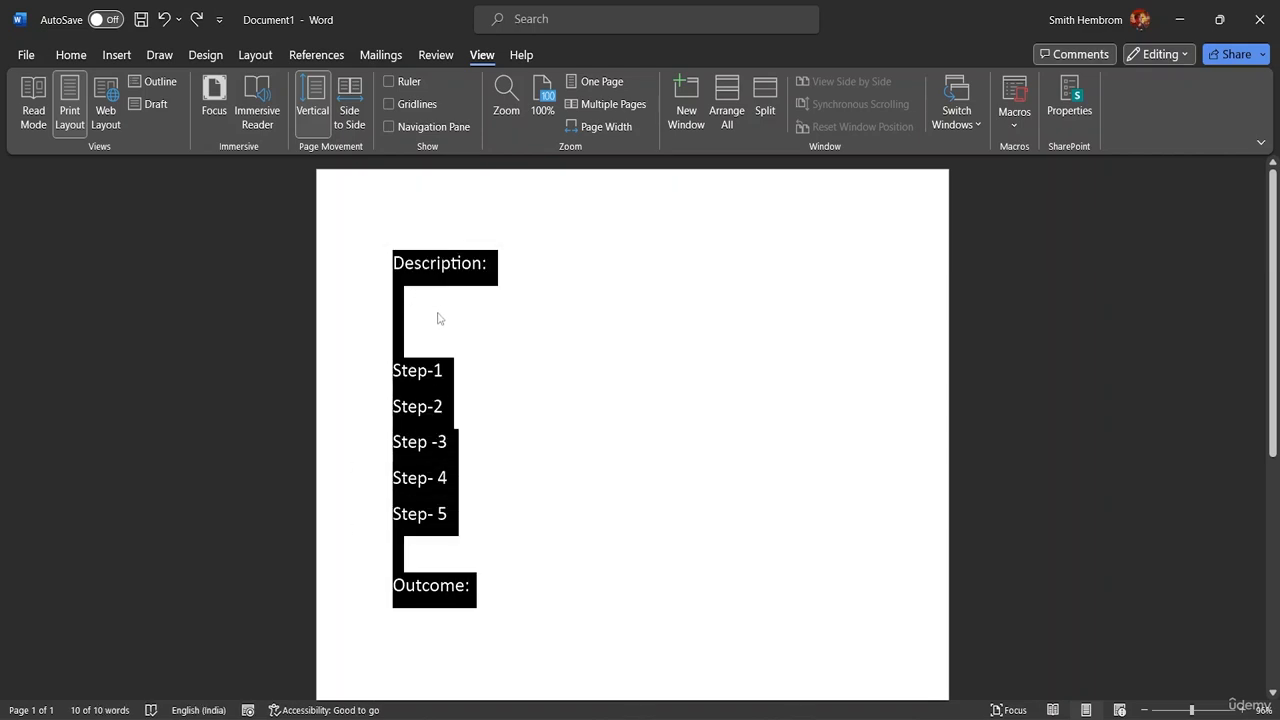
pyautogui.press('Delete')
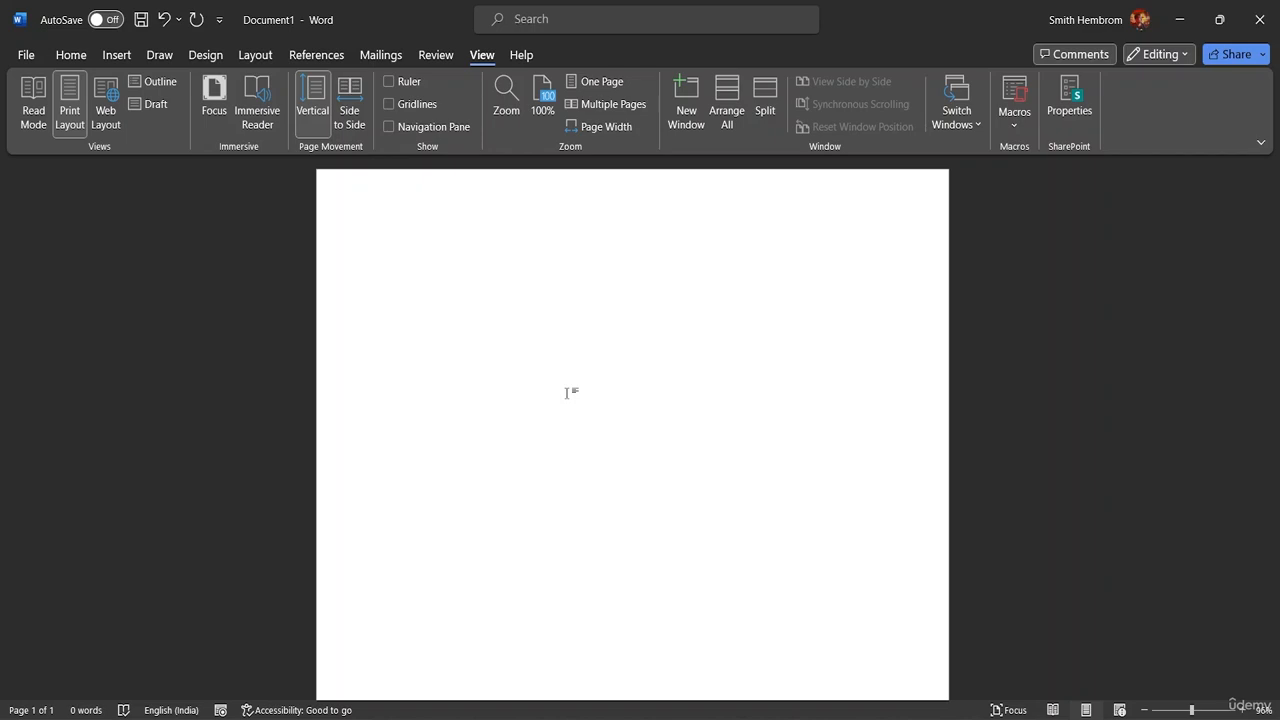
# Step: Run the recorded macro three times, dismissing any alert and starting a new line after the first run
pyautogui.hotkey('ctrl', 'm')
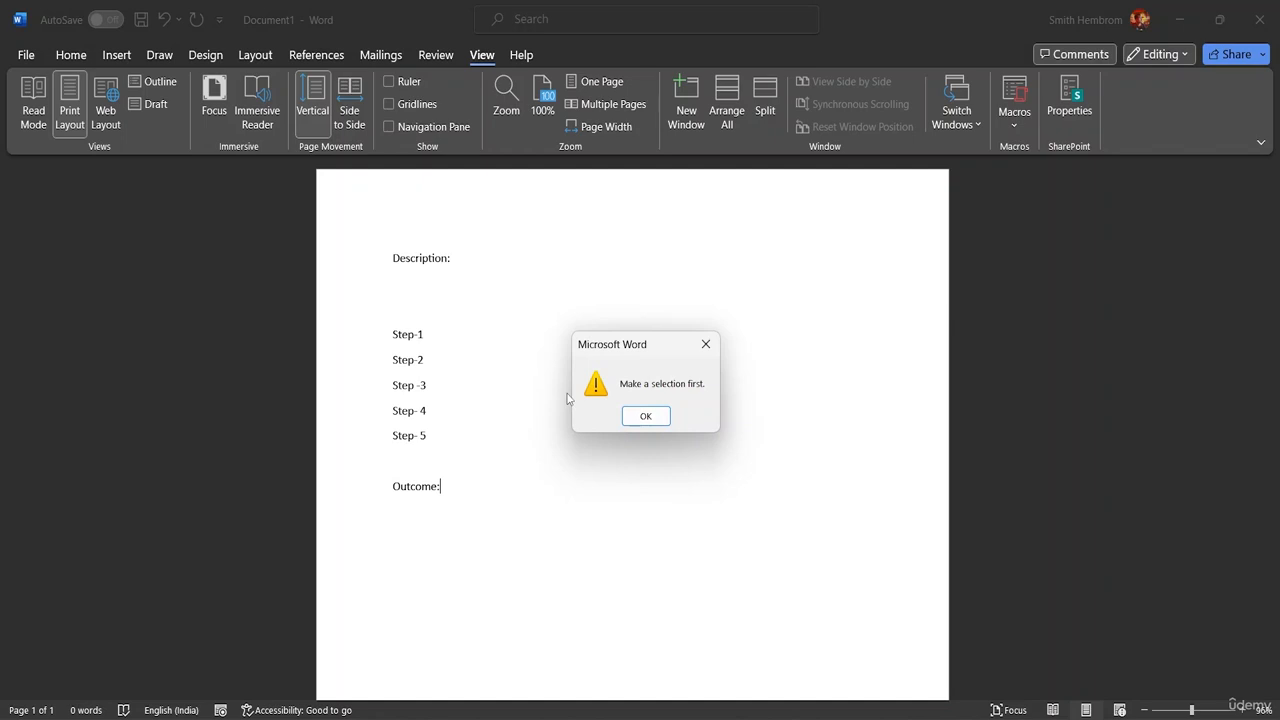
pyautogui.click(646, 416)
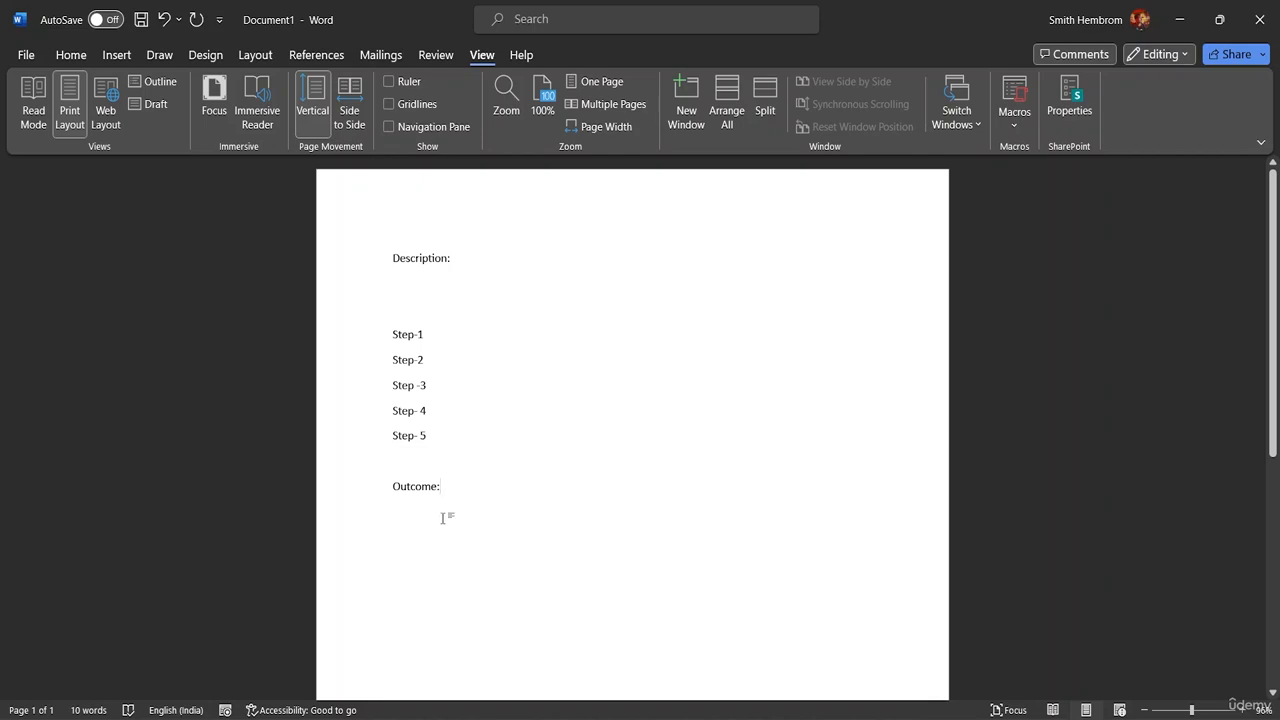
pyautogui.press('Return')
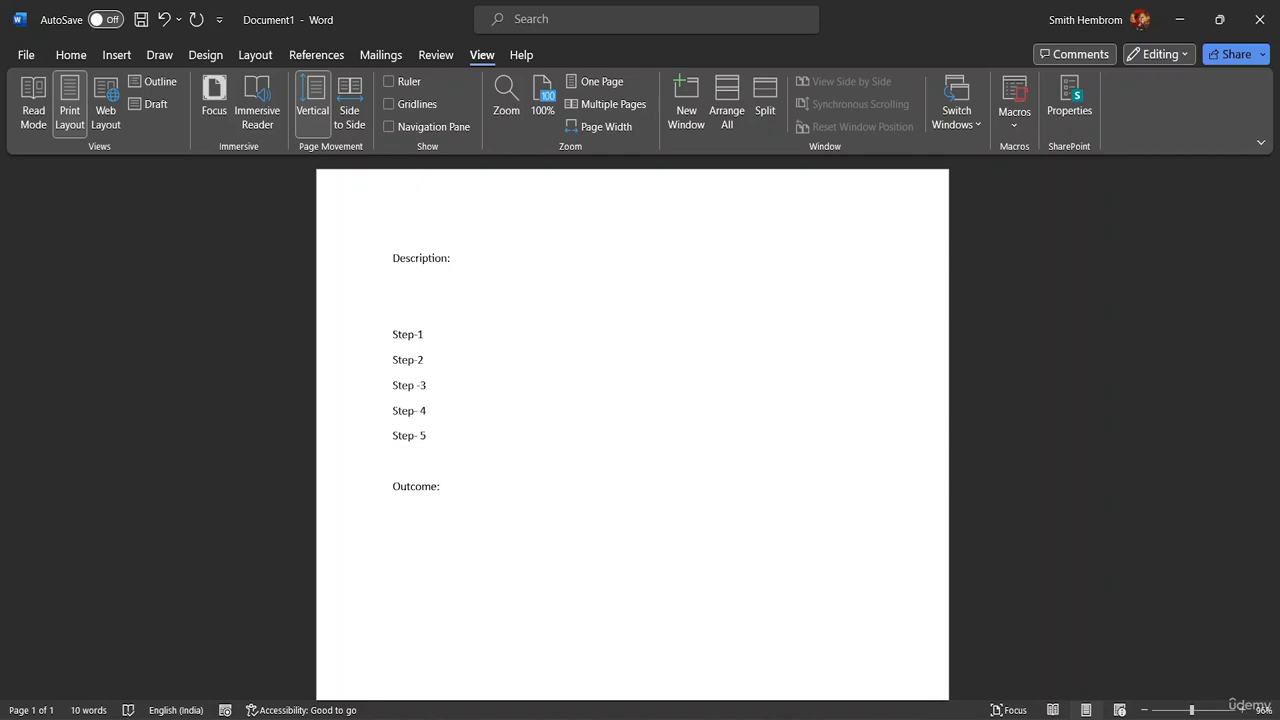
pyautogui.hotkey('ctrl', 'v')
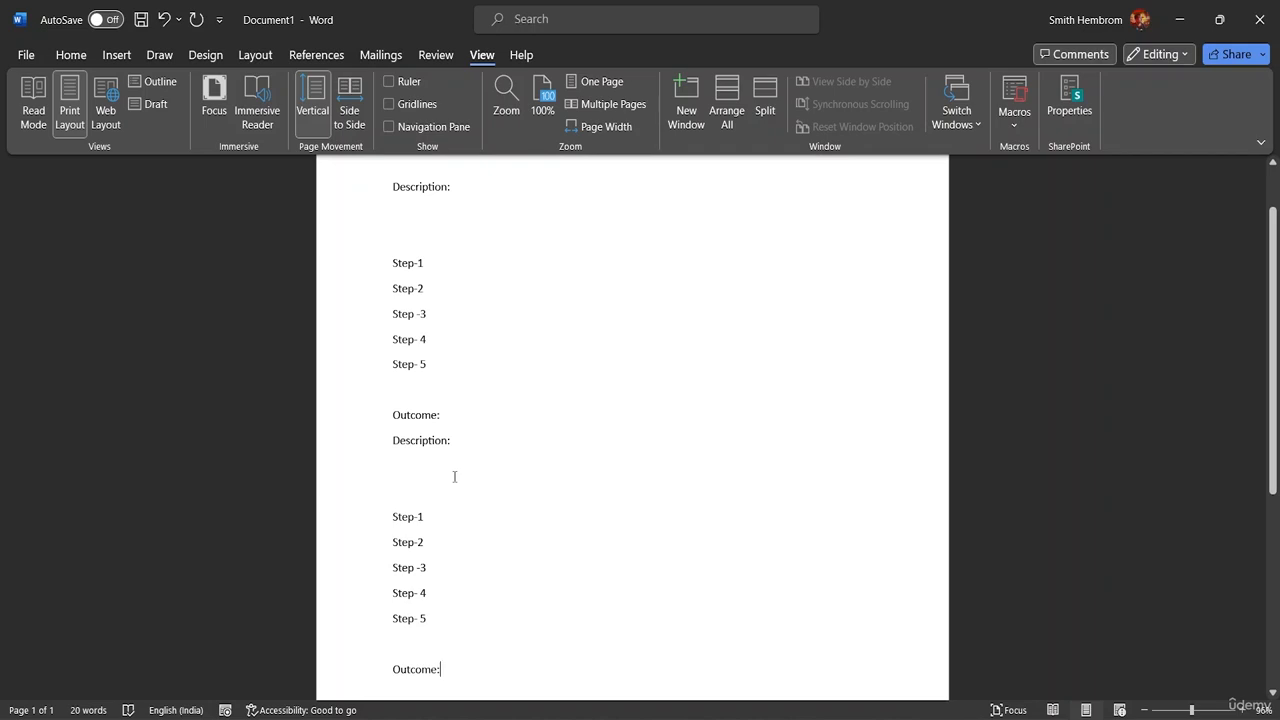
pyautogui.hotkey('ctrl', 'v')
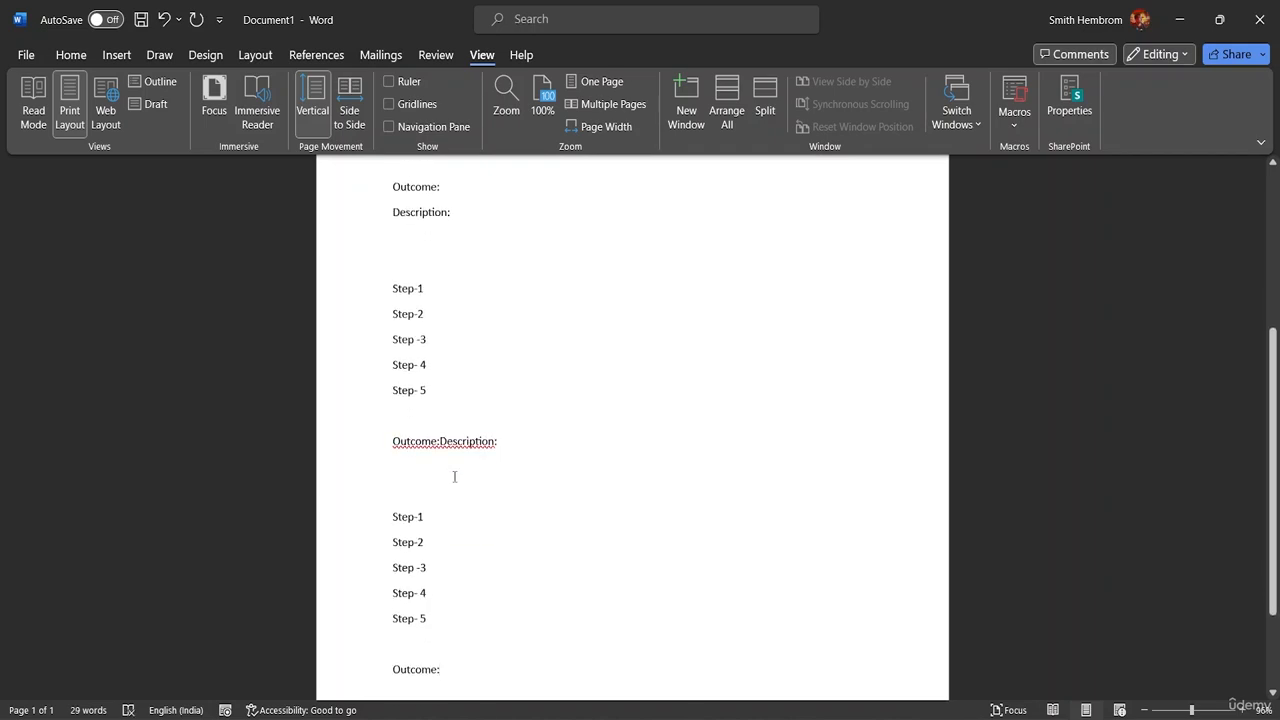
pyautogui.press('Return')
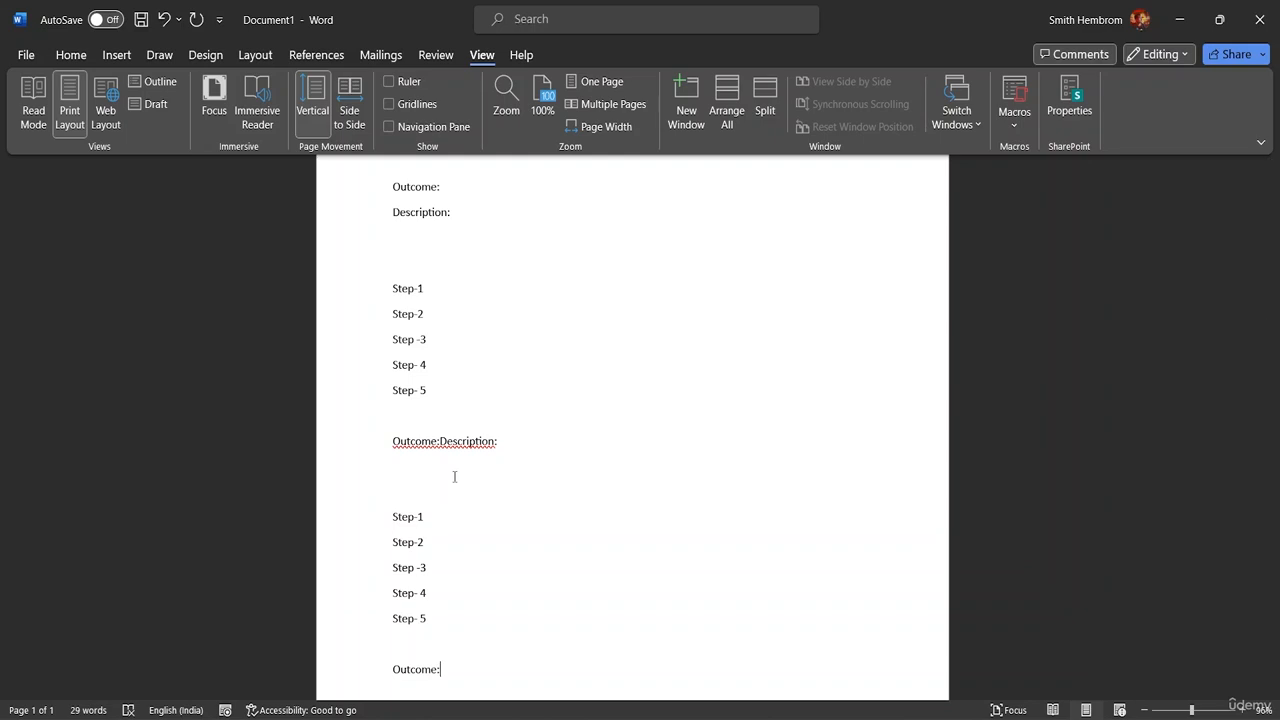
# Step: Undo the text inserted by the macro runs until the document is empty
pyautogui.press('BackSpace')
pyautogui.press('BackSpace')
pyautogui.press('BackSpace')
pyautogui.press('BackSpace')
pyautogui.press('BackSpace')
pyautogui.press('BackSpace')
pyautogui.press('BackSpace')
pyautogui.press('BackSpace')
pyautogui.press('BackSpace')
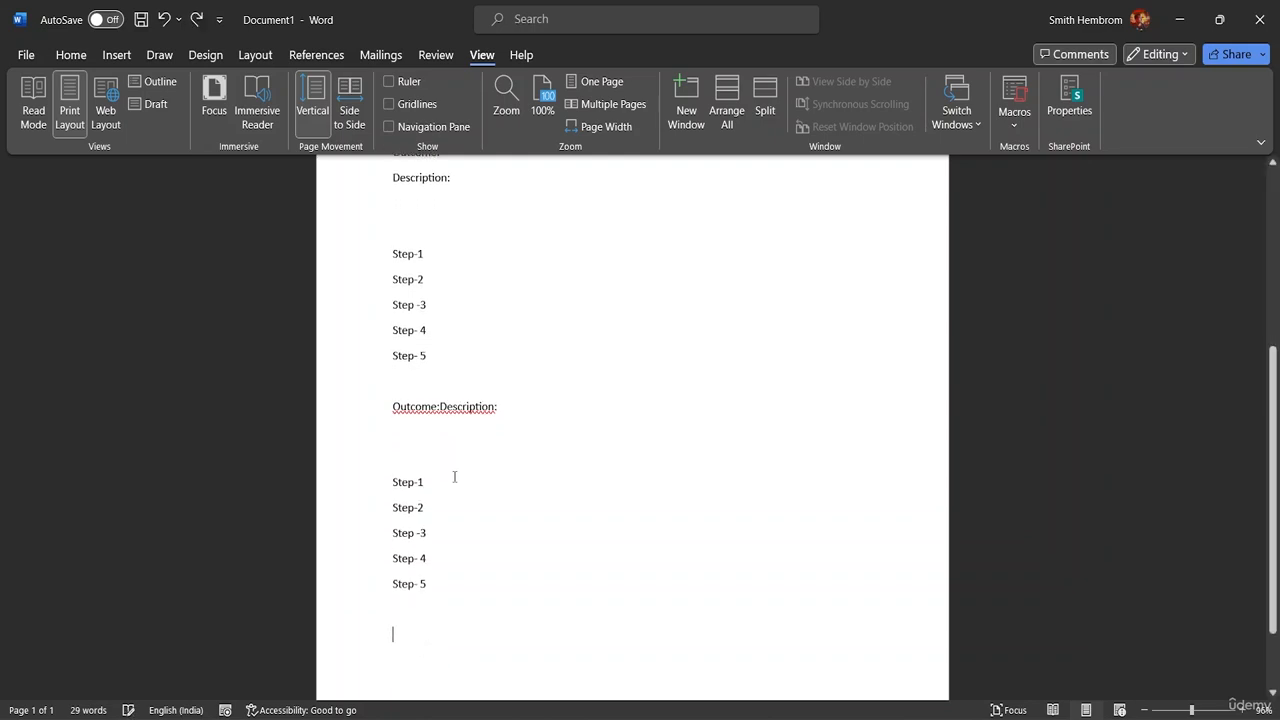
pyautogui.press('BackSpace')
pyautogui.press('BackSpace')
pyautogui.press('BackSpace')
pyautogui.press('BackSpace')
pyautogui.press('BackSpace')
pyautogui.press('BackSpace')
pyautogui.press('BackSpace')
pyautogui.press('BackSpace')
pyautogui.press('BackSpace')
pyautogui.press('BackSpace')
pyautogui.press('BackSpace')
pyautogui.press('BackSpace')
pyautogui.press('BackSpace')
pyautogui.press('BackSpace')
pyautogui.press('BackSpace')
pyautogui.press('BackSpace')
pyautogui.press('BackSpace')
pyautogui.press('BackSpace')
pyautogui.press('BackSpace')
pyautogui.press('BackSpace')
pyautogui.press('BackSpace')
pyautogui.press('BackSpace')
pyautogui.press('BackSpace')
pyautogui.press('BackSpace')
pyautogui.press('BackSpace')
pyautogui.press('BackSpace')
pyautogui.press('BackSpace')
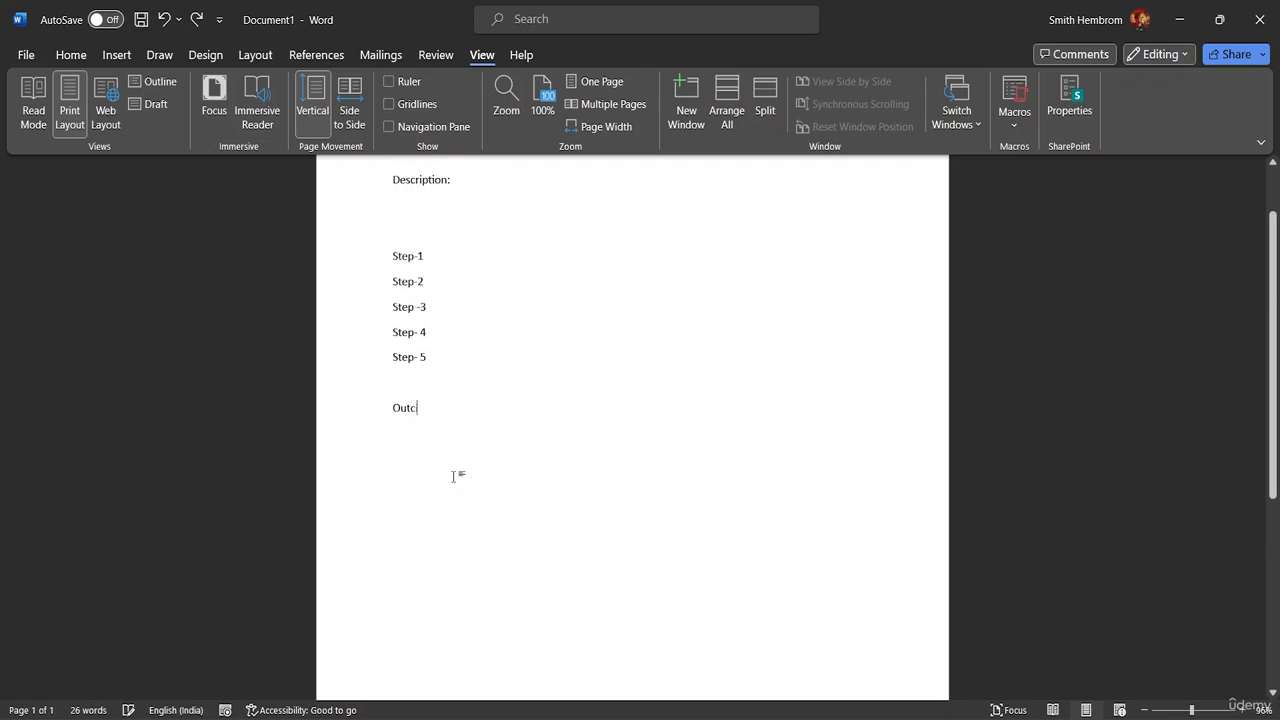
pyautogui.press('BackSpace')
pyautogui.press('BackSpace')
pyautogui.press('BackSpace')
pyautogui.press('BackSpace')
pyautogui.press('BackSpace')
pyautogui.press('BackSpace')
pyautogui.press('BackSpace')
pyautogui.press('BackSpace')
pyautogui.press('BackSpace')
pyautogui.press('BackSpace')
pyautogui.press('BackSpace')
pyautogui.press('BackSpace')
pyautogui.press('BackSpace')
pyautogui.press('BackSpace')
pyautogui.press('BackSpace')
pyautogui.press('BackSpace')
pyautogui.press('BackSpace')
pyautogui.press('BackSpace')
pyautogui.press('BackSpace')
pyautogui.press('BackSpace')
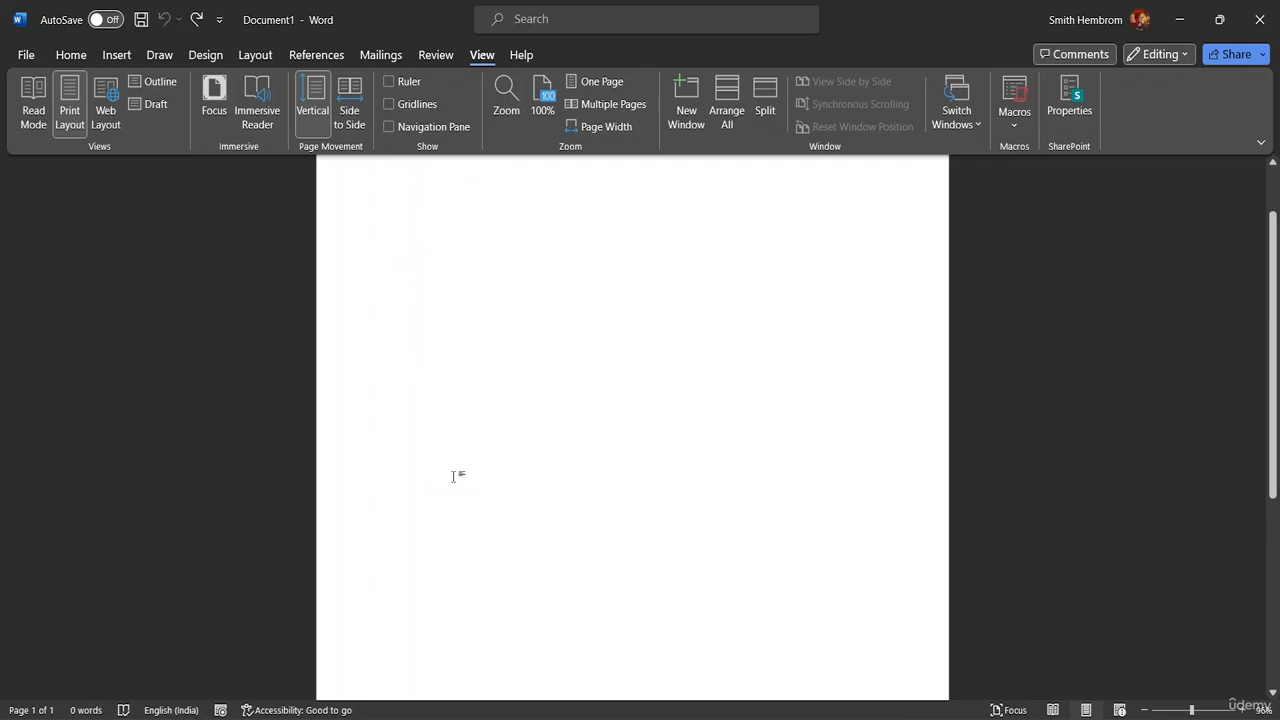
# Step: Check the recorded macro's name in the list of available macros, then close the list without running anything
pyautogui.click(1014, 122)
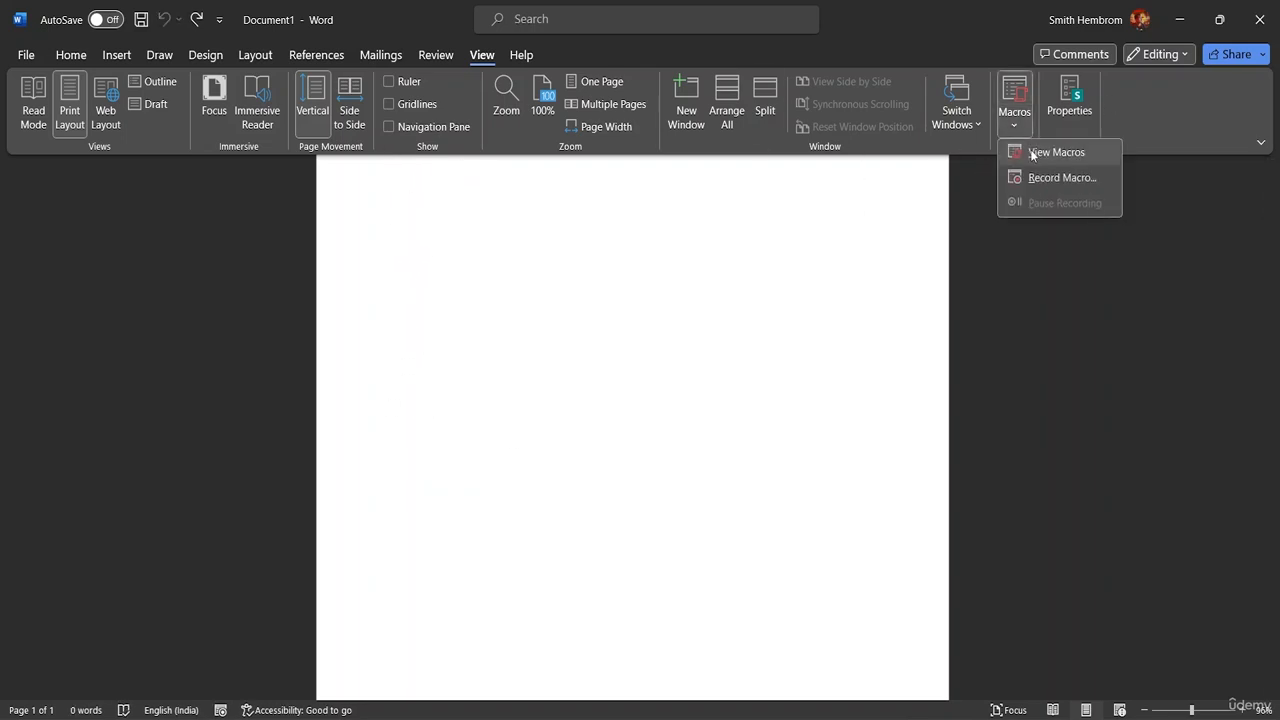
pyautogui.click(1045, 152)
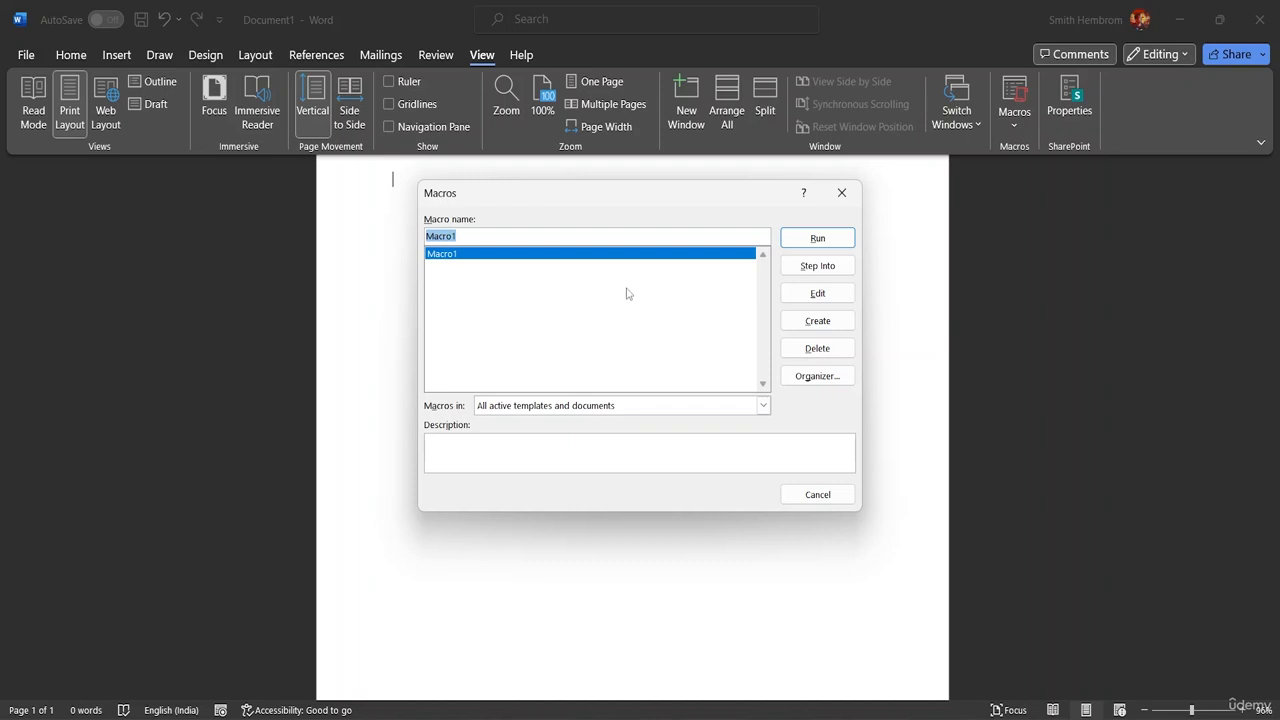
pyautogui.click(476, 234)
pyautogui.click(842, 192)
pyautogui.scroll(2, 524, 310)
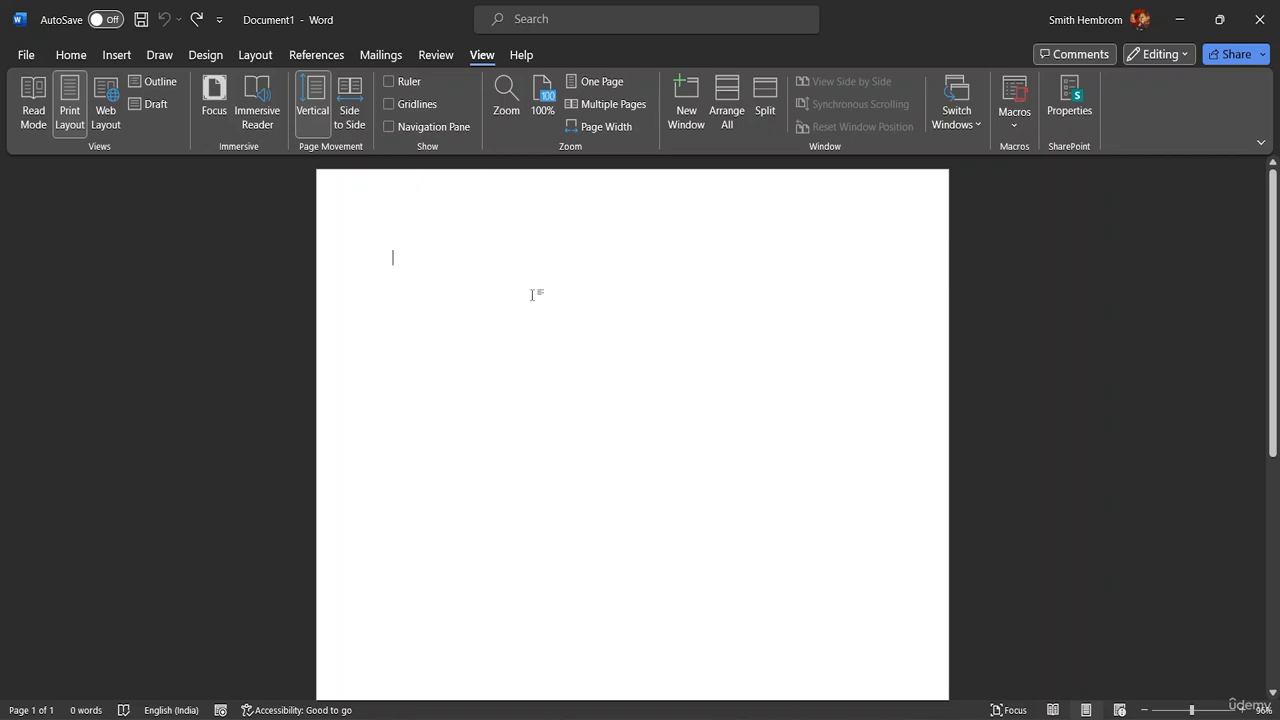
# Step: Start a word list in the empty document with Cakes and Cokes on separate lines
pyautogui.write('Cakes')
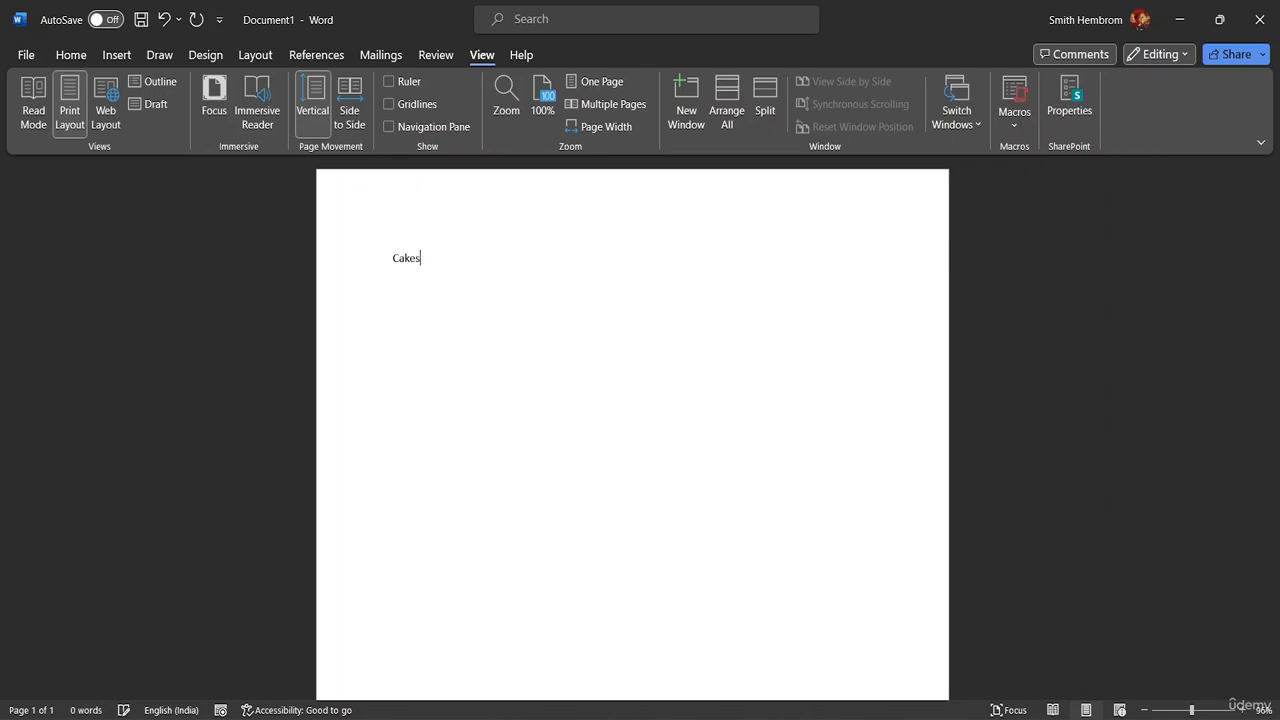
pyautogui.press('Return')
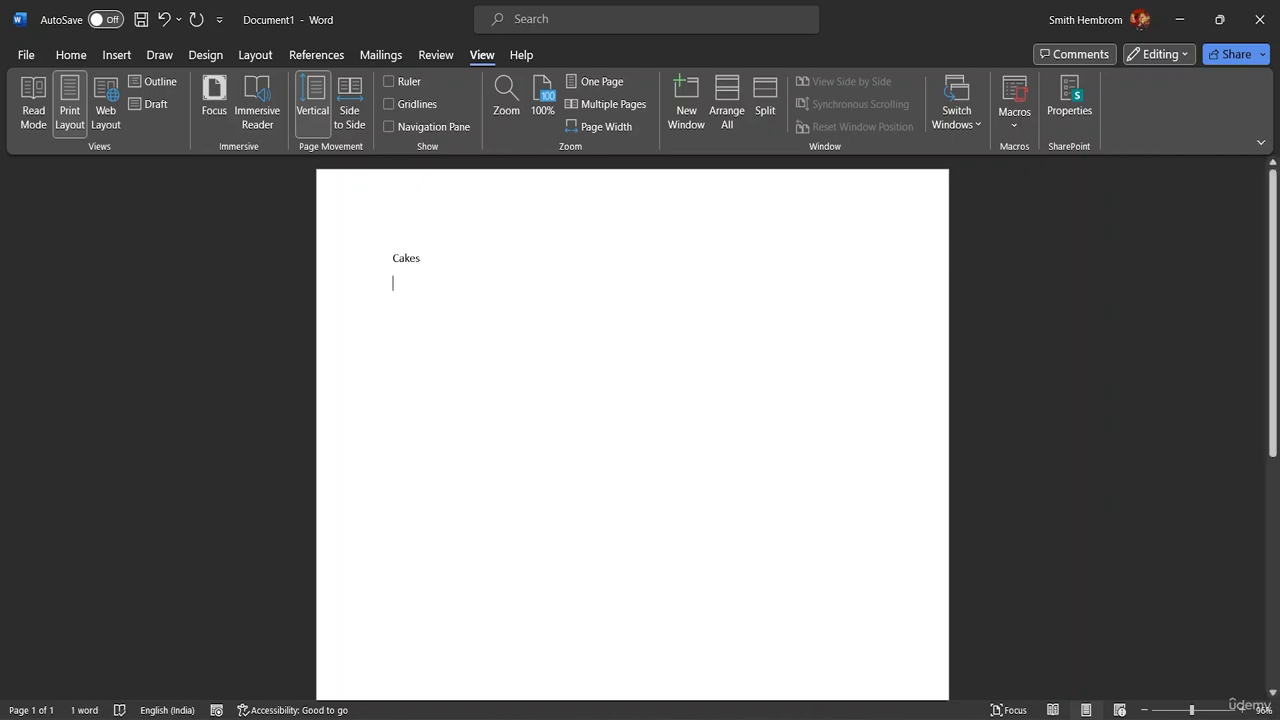
pyautogui.write('Cole')
pyautogui.press('BackSpace')
pyautogui.press('BackSpace')
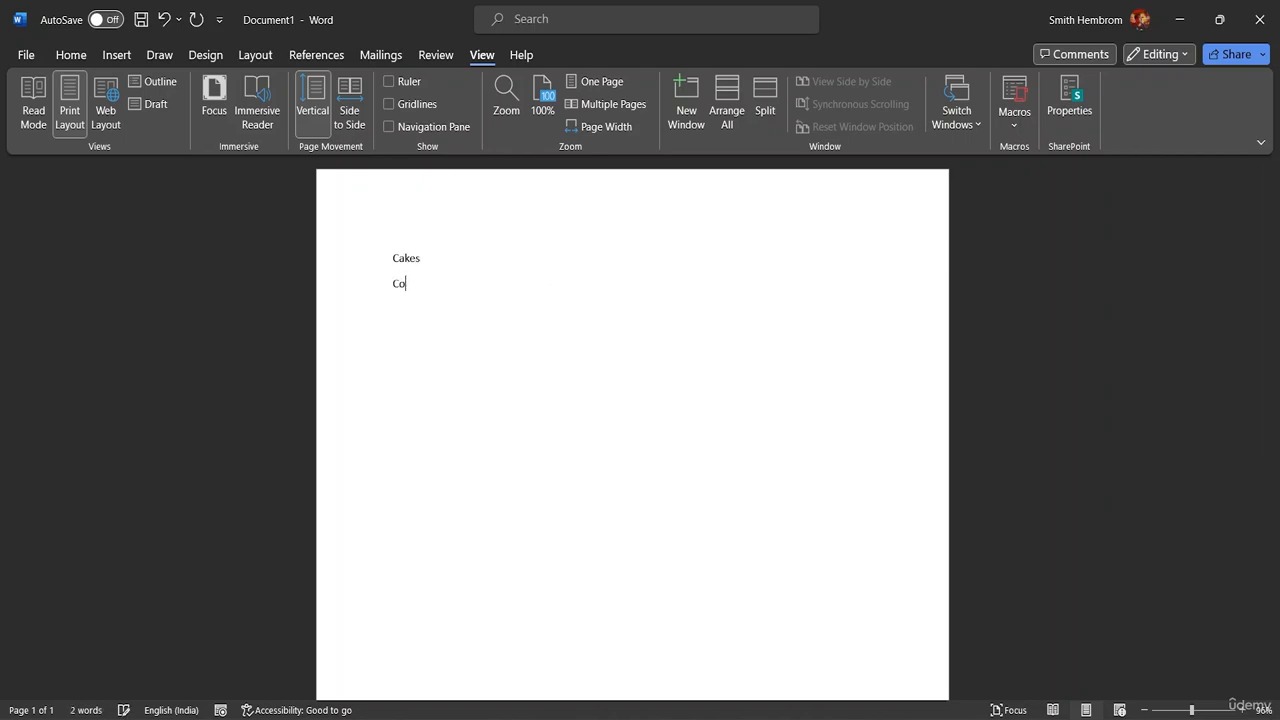
pyautogui.write('kespo')
# Step: Continue the list below Cokes with Pastries, Buns and Bagels, one word per line
pyautogui.press('BackSpace')
pyautogui.press('BackSpace')
pyautogui.write('{')
pyautogui.press('BackSpace')
pyautogui.write('Pas')
pyautogui.write('tries ')
pyautogui.write('Buns')
pyautogui.press('Return')
pyautogui.write('Bagels ')
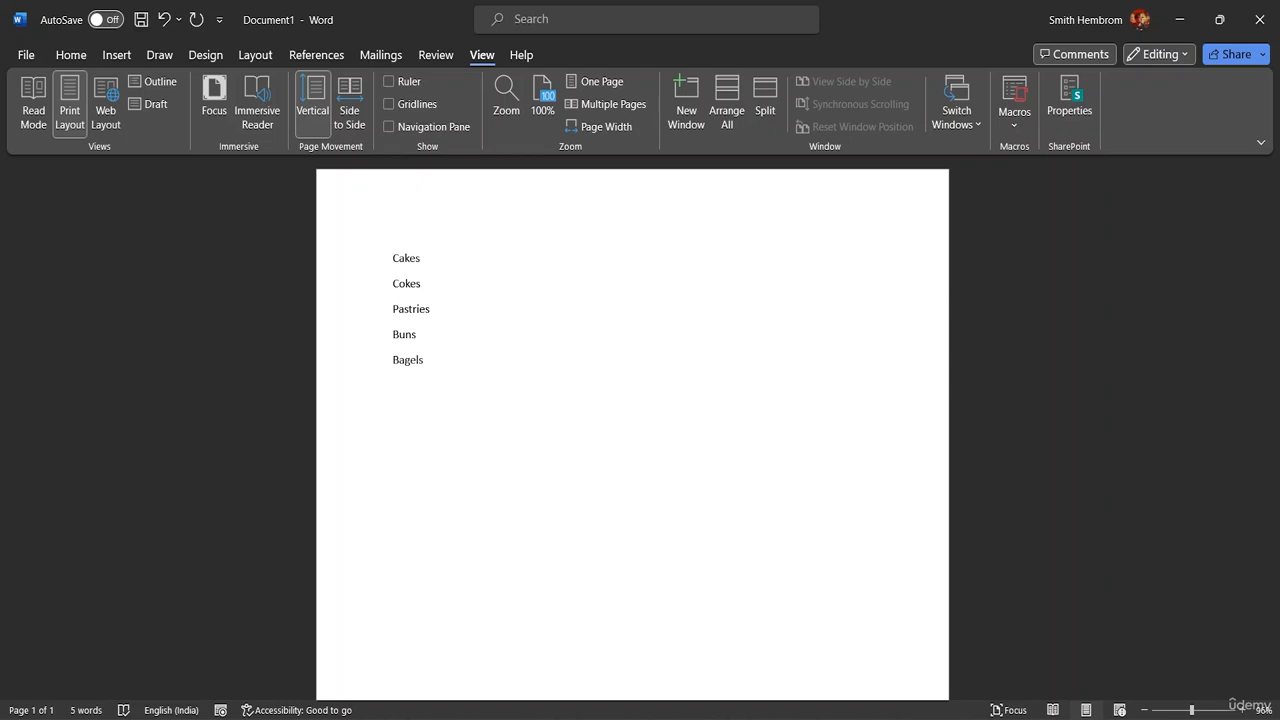
pyautogui.write('Coffe')
pyautogui.write('s')
# Step: Complete the list with Coffee and Tea on their own lines below Bagels
pyautogui.press('BackSpace')
pyautogui.press('BackSpace')
pyautogui.write('e')
pyautogui.write('Te')
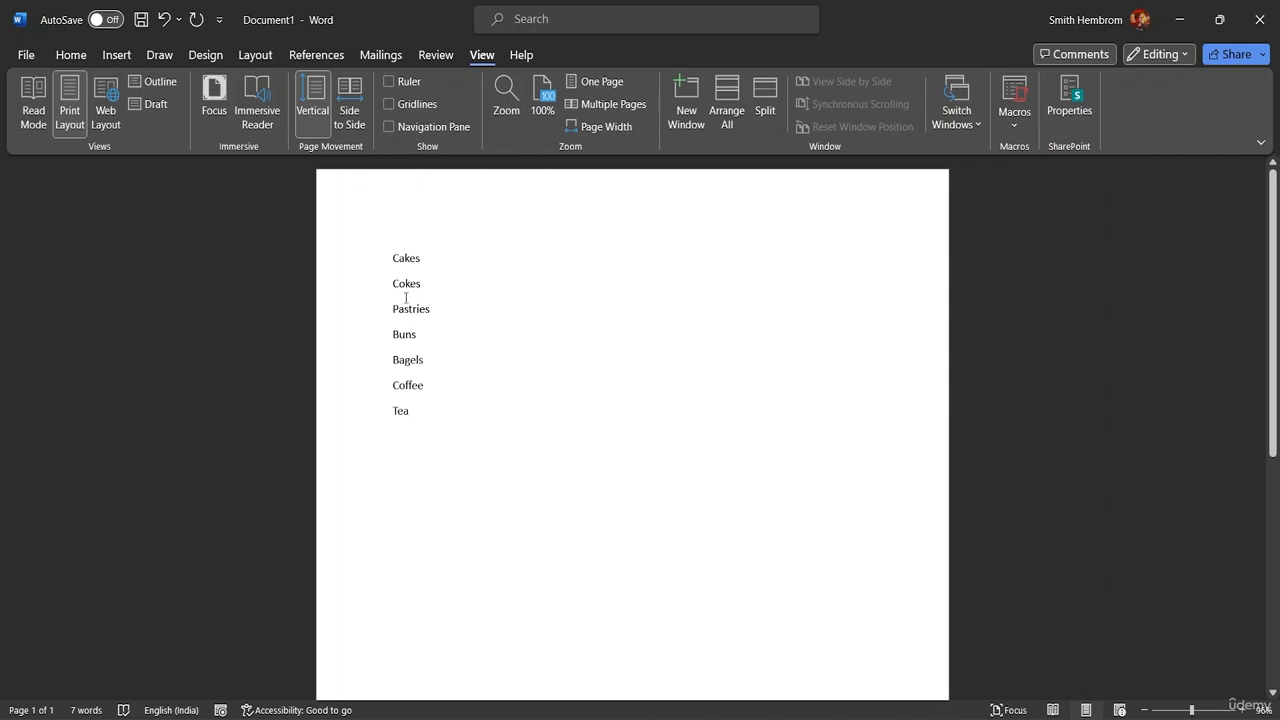
# Step: Try adding parentheses around Cakes by hand and remove them again
pyautogui.hotkey('ctrl', 'Home')
pyautogui.write('(')
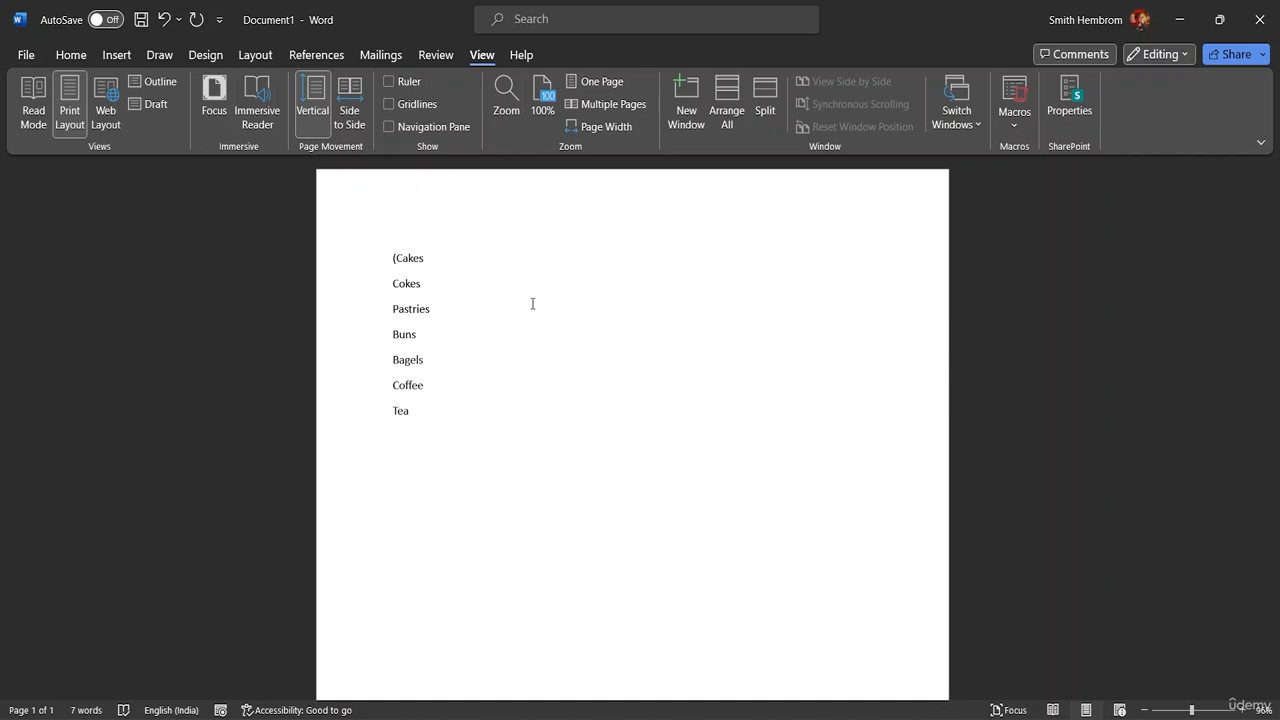
pyautogui.click(430, 251)
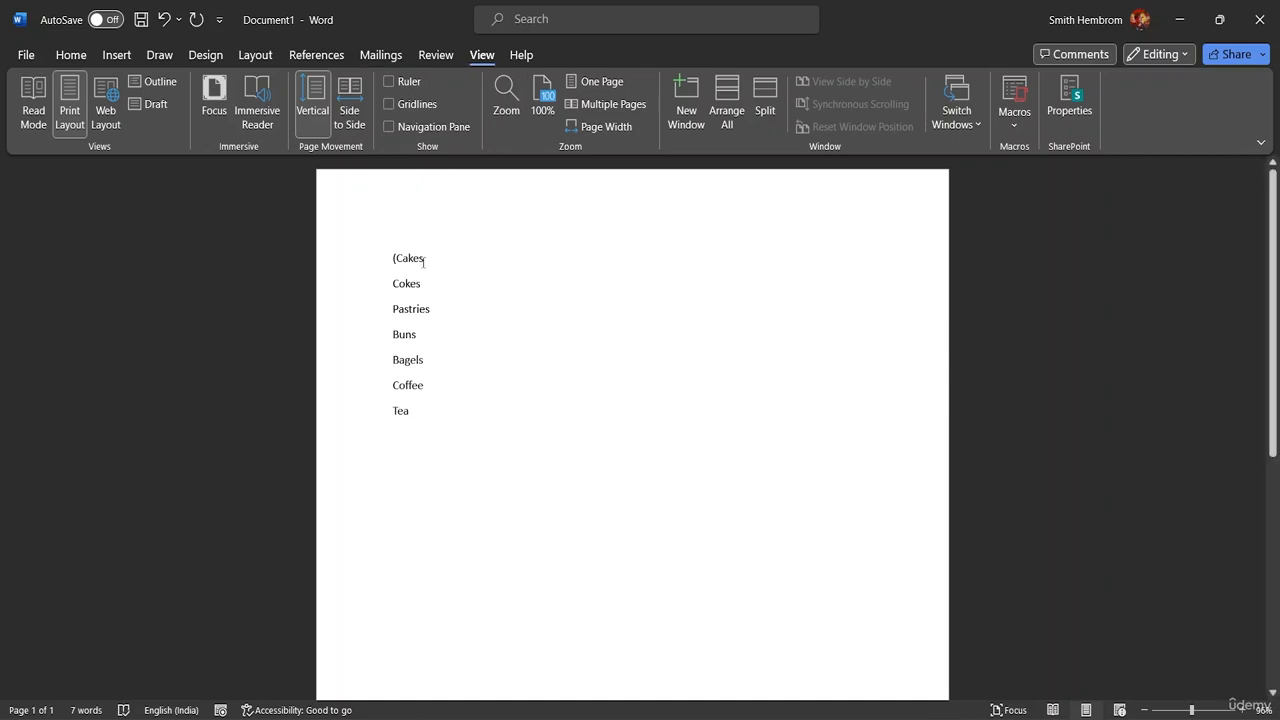
pyautogui.write(')')
pyautogui.press('BackSpace')
pyautogui.press('BackSpace')
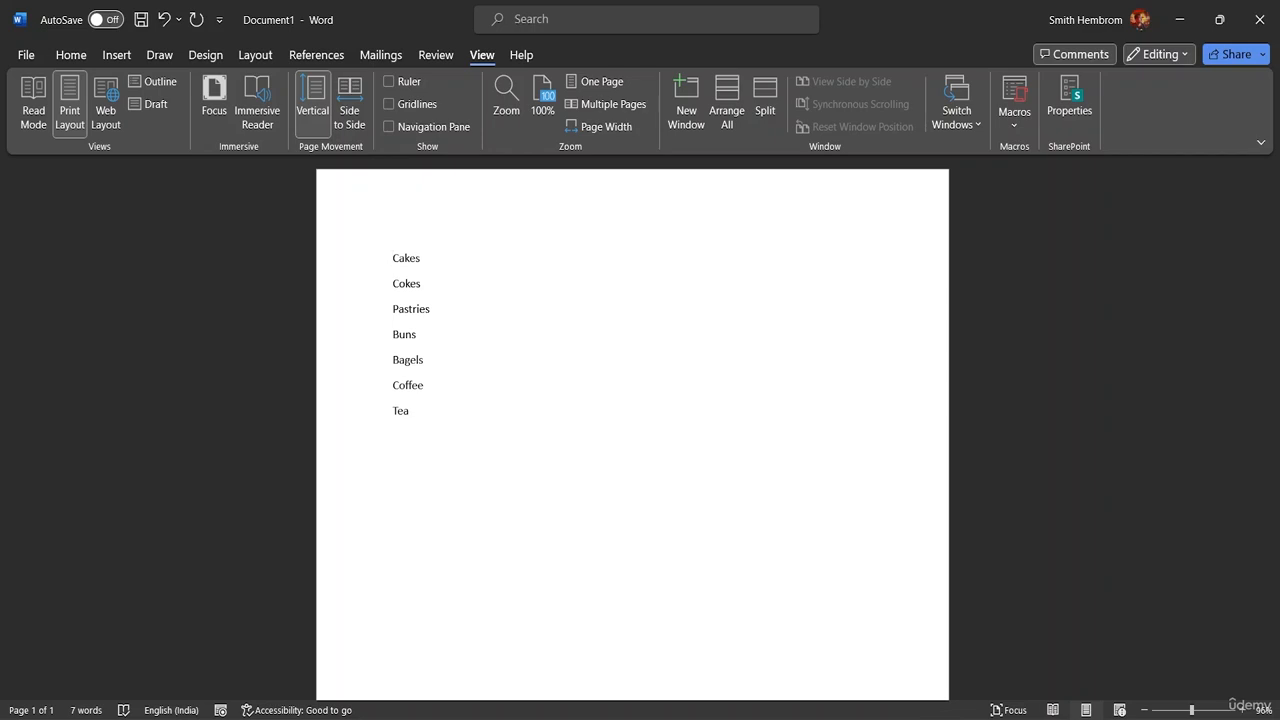
# Step: Set up a new macro recording and name the macro Bracket
pyautogui.click(1015, 124)
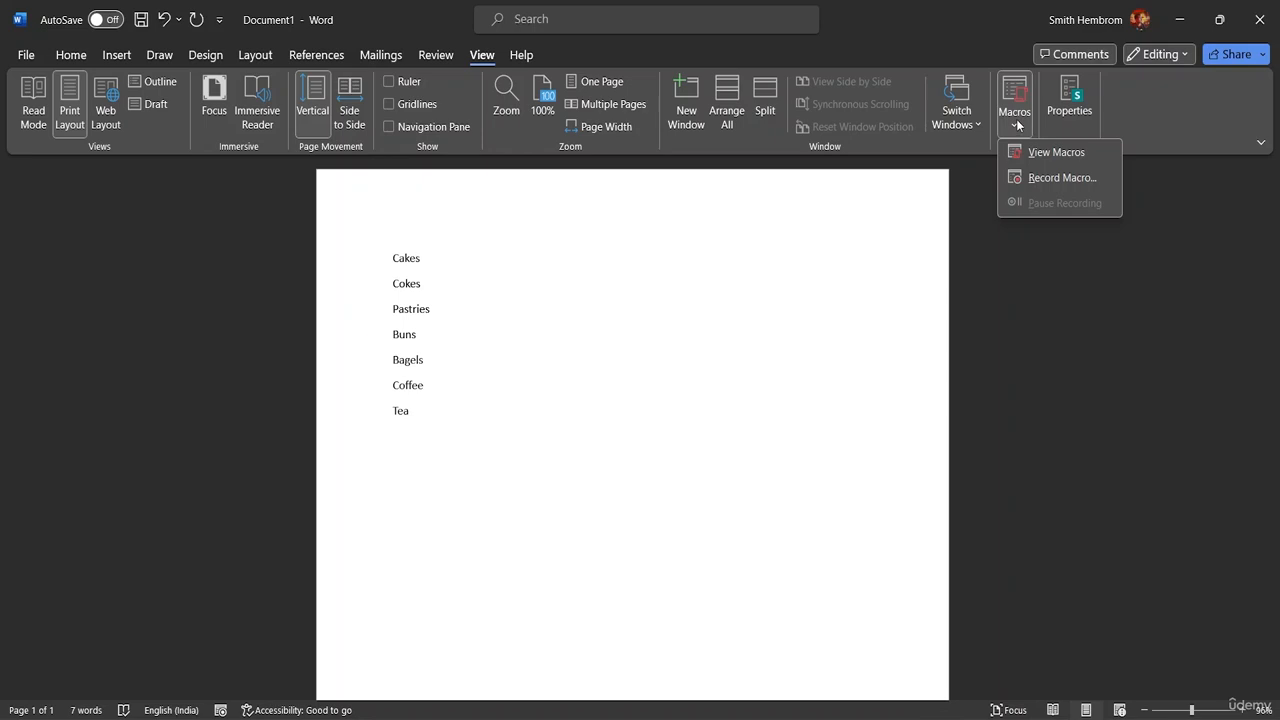
pyautogui.click(1036, 179)
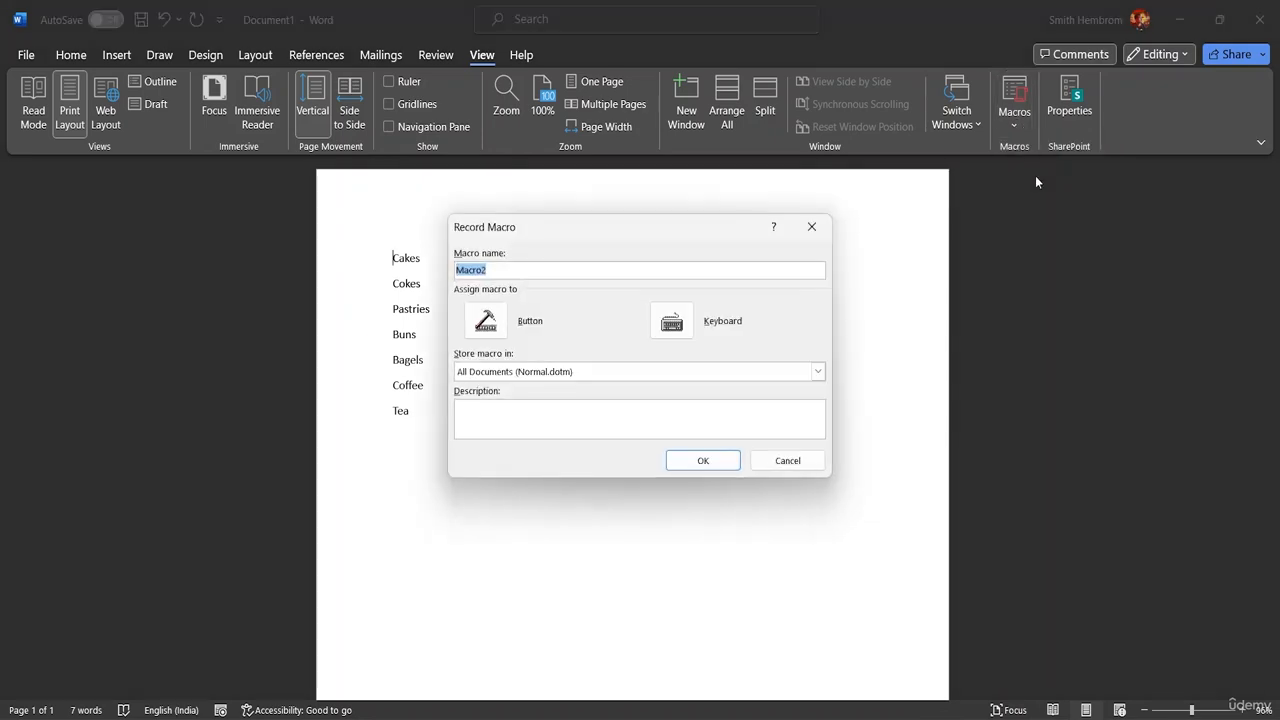
pyautogui.click(503, 270)
pyautogui.press('BackSpace')
pyautogui.press('BackSpace')
pyautogui.press('BackSpace')
pyautogui.press('BackSpace')
pyautogui.press('BackSpace')
pyautogui.press('BackSpace')
pyautogui.write('Bracket')
# Step: Assign the keyboard shortcut Ctrl+Shift+B to the Bracket macro and begin recording
pyautogui.click(671, 320)
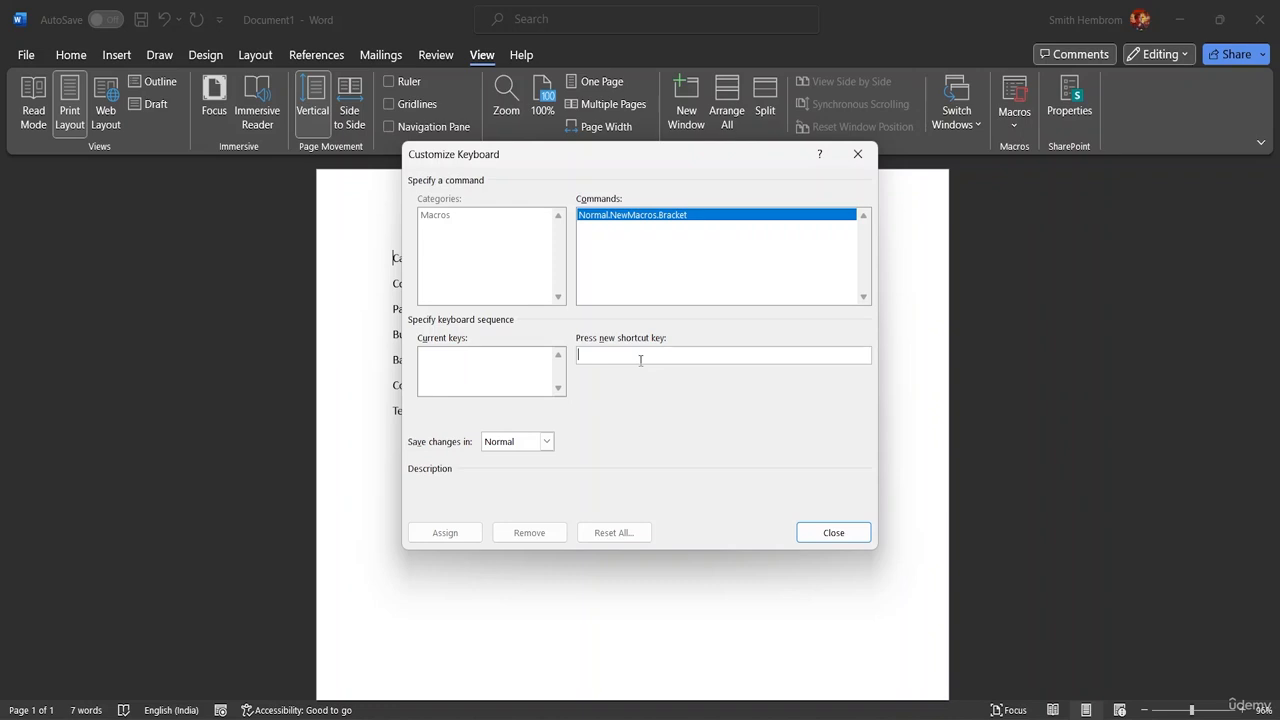
pyautogui.hotkey('ctrl', 'shift', 'b')
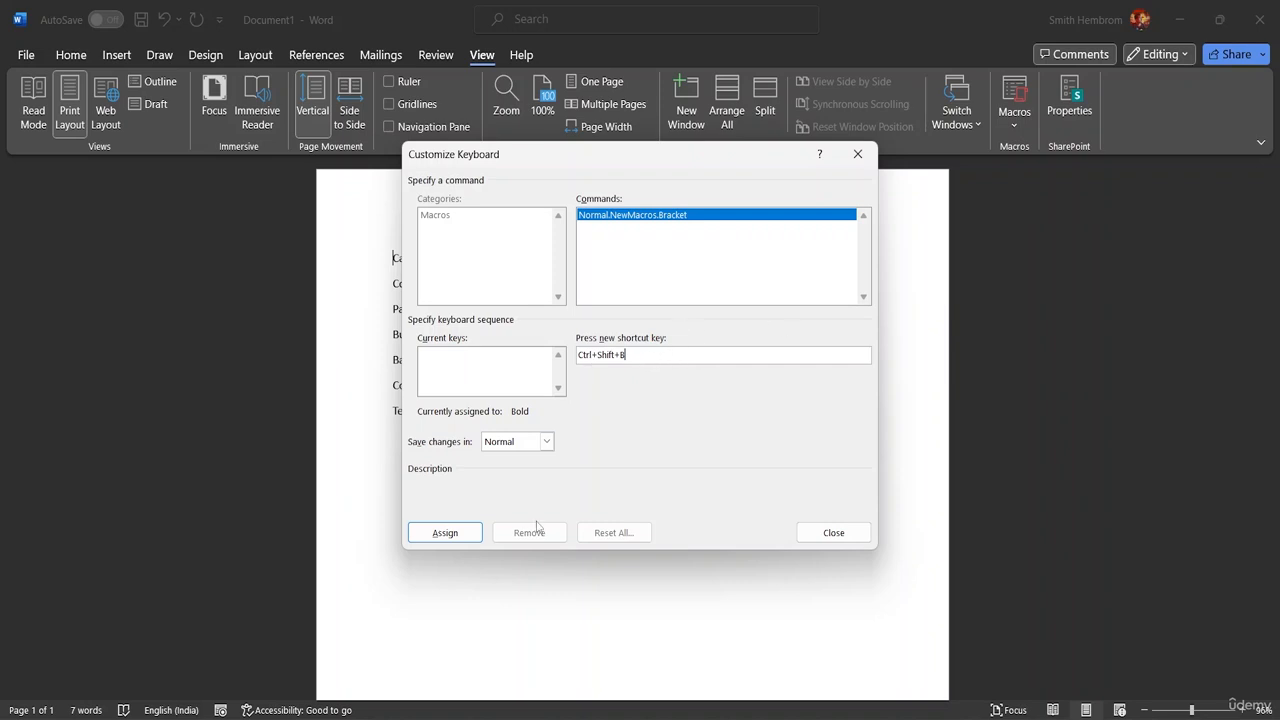
pyautogui.click(445, 533)
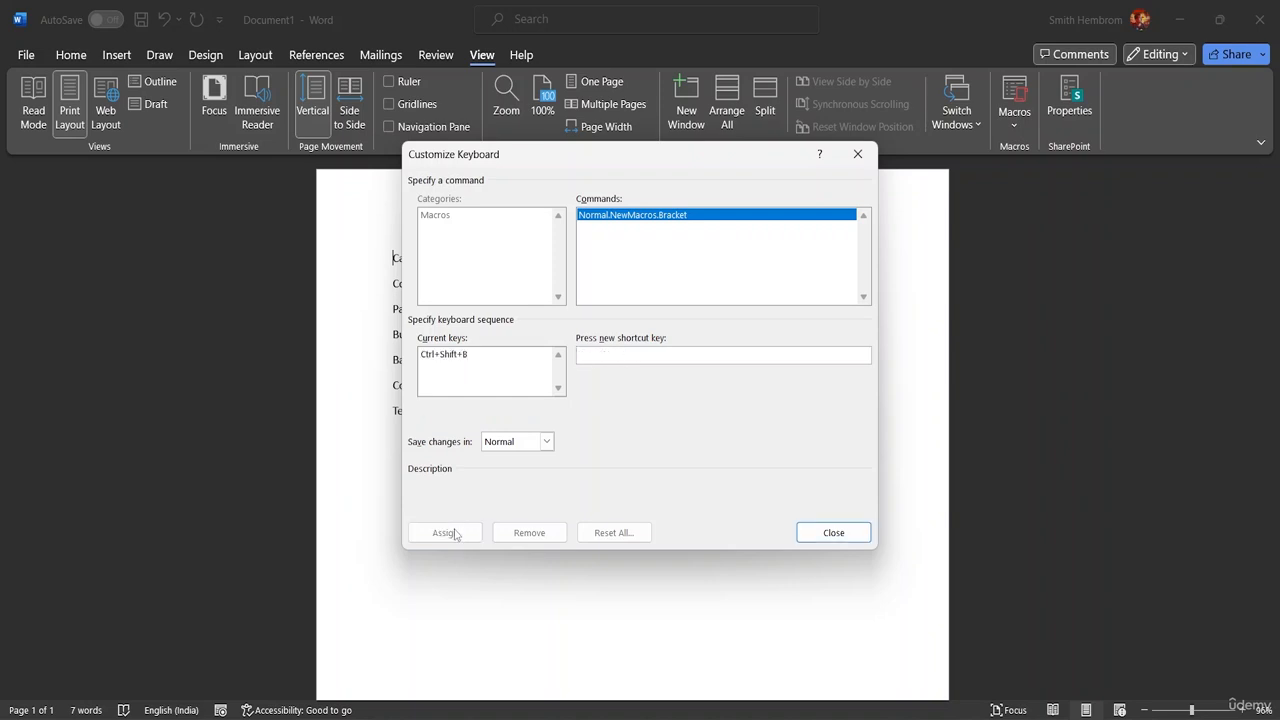
pyautogui.click(824, 532)
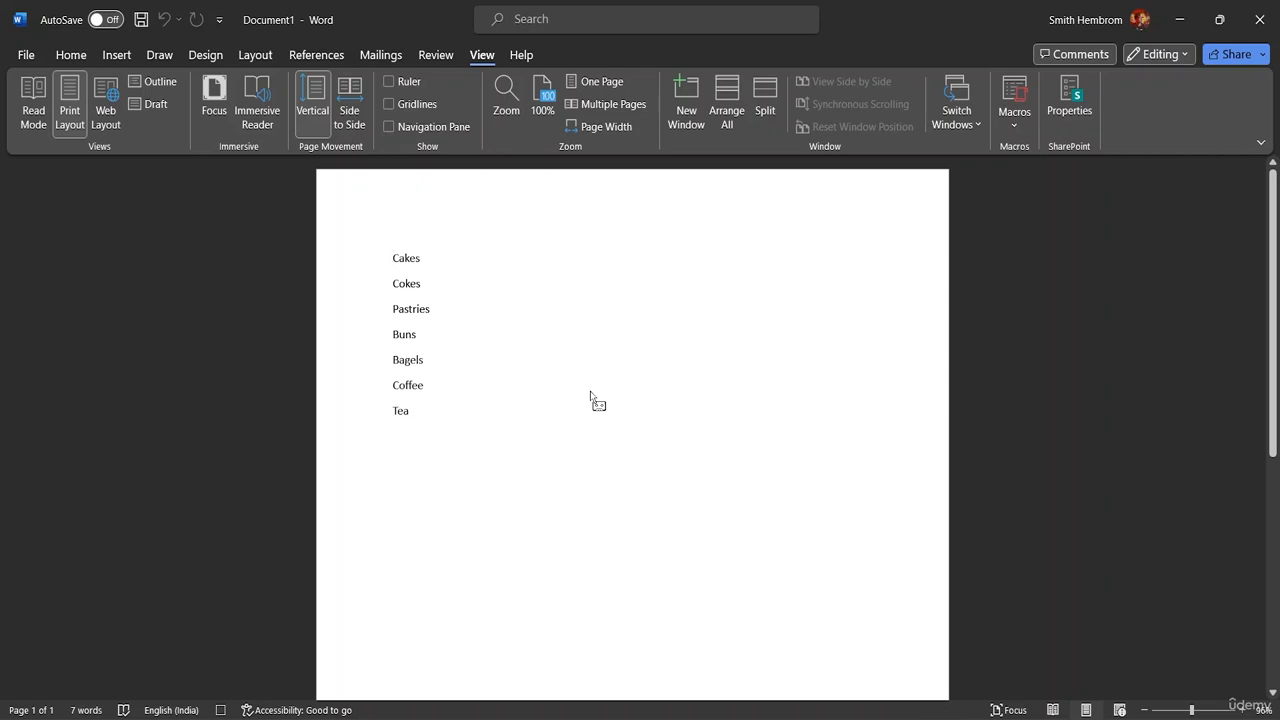
# Step: Enclose Cakes in parentheses with inner spaces, as "( Cakes )", while the macro records
pyautogui.write('(')
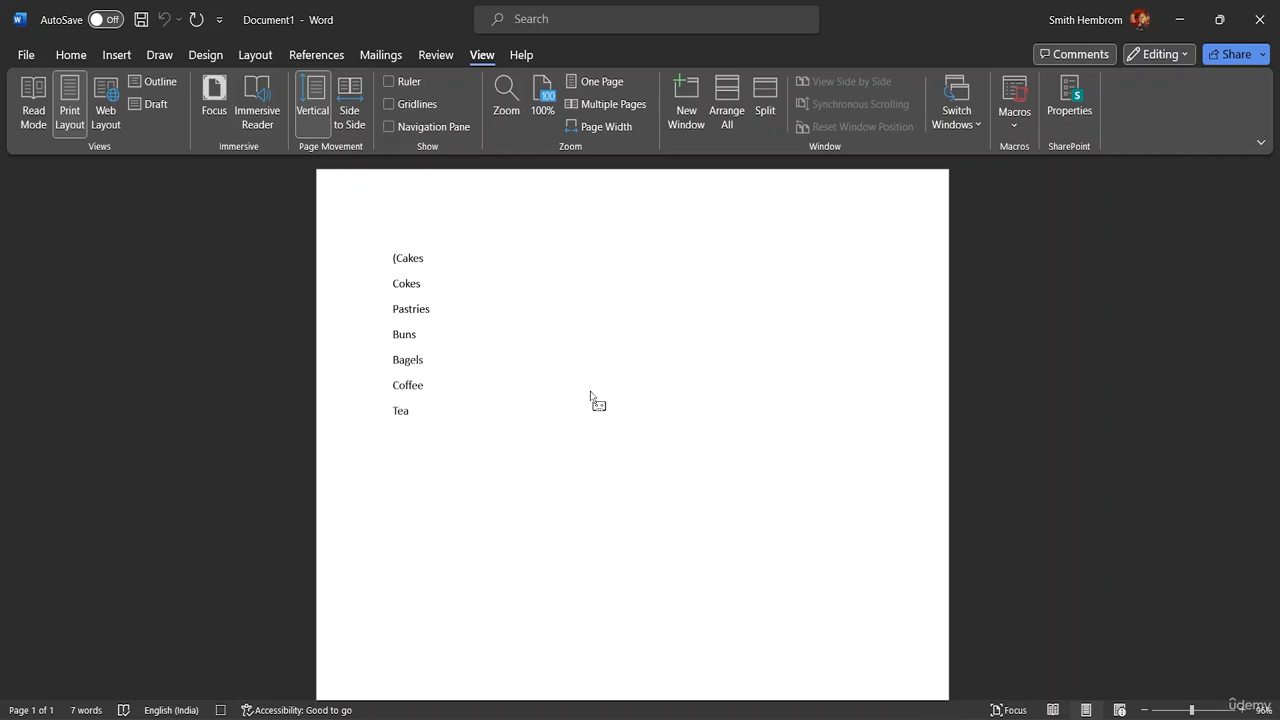
pyautogui.press('BackSpace')
pyautogui.press('Right')
pyautogui.press('Right')
pyautogui.press('Right')
pyautogui.write(')')
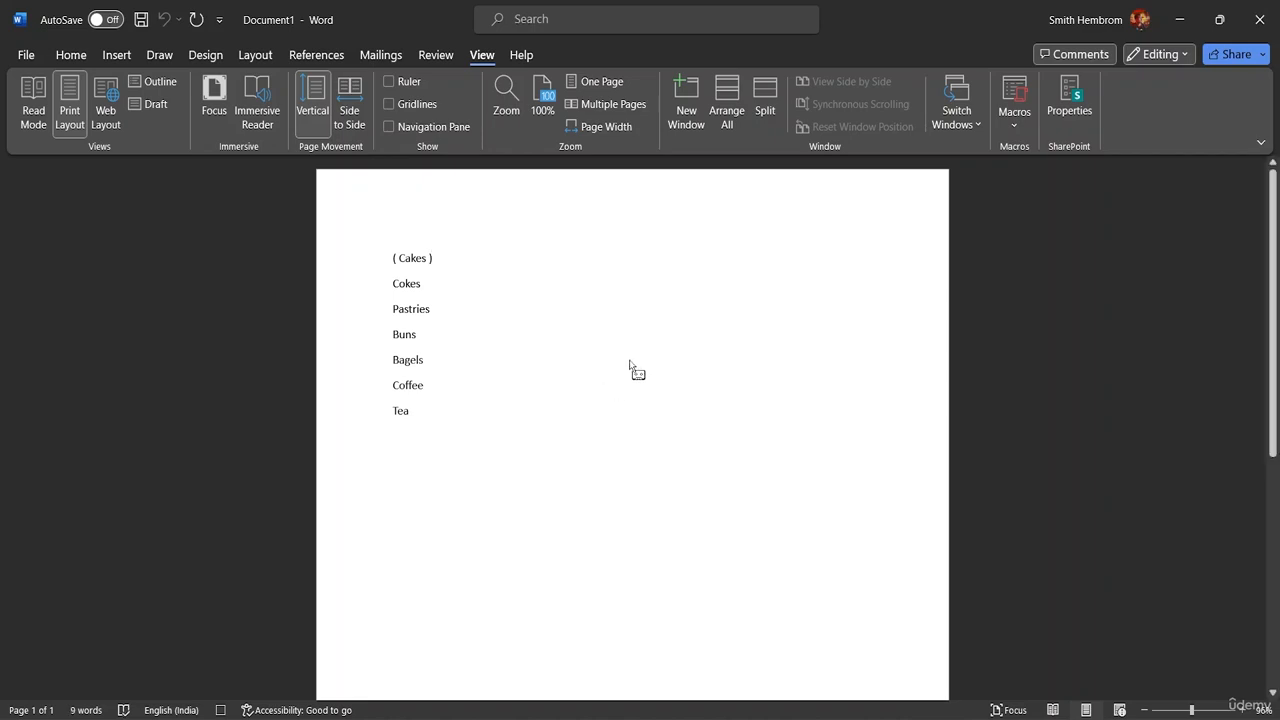
# Step: Add three dots directly after the closing parenthesis on the Cakes line and stop the recording
pyautogui.click(1015, 120)
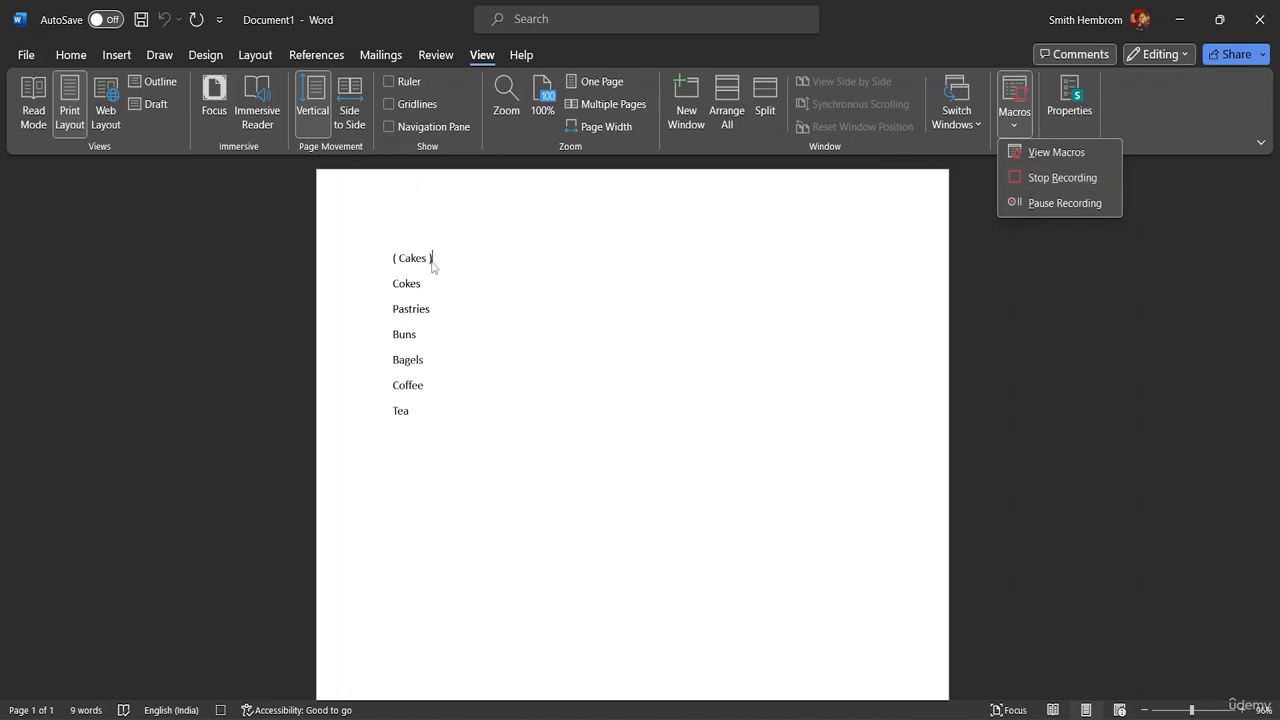
pyautogui.click(1074, 328)
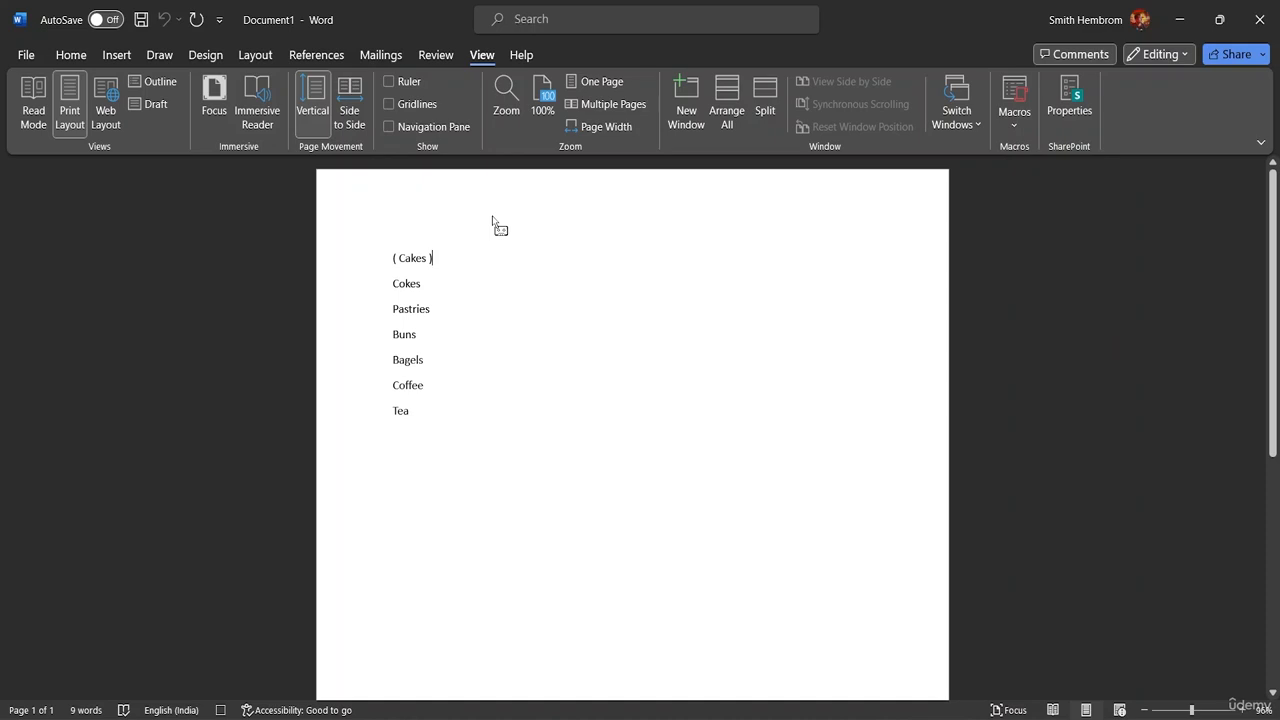
pyautogui.write('...')
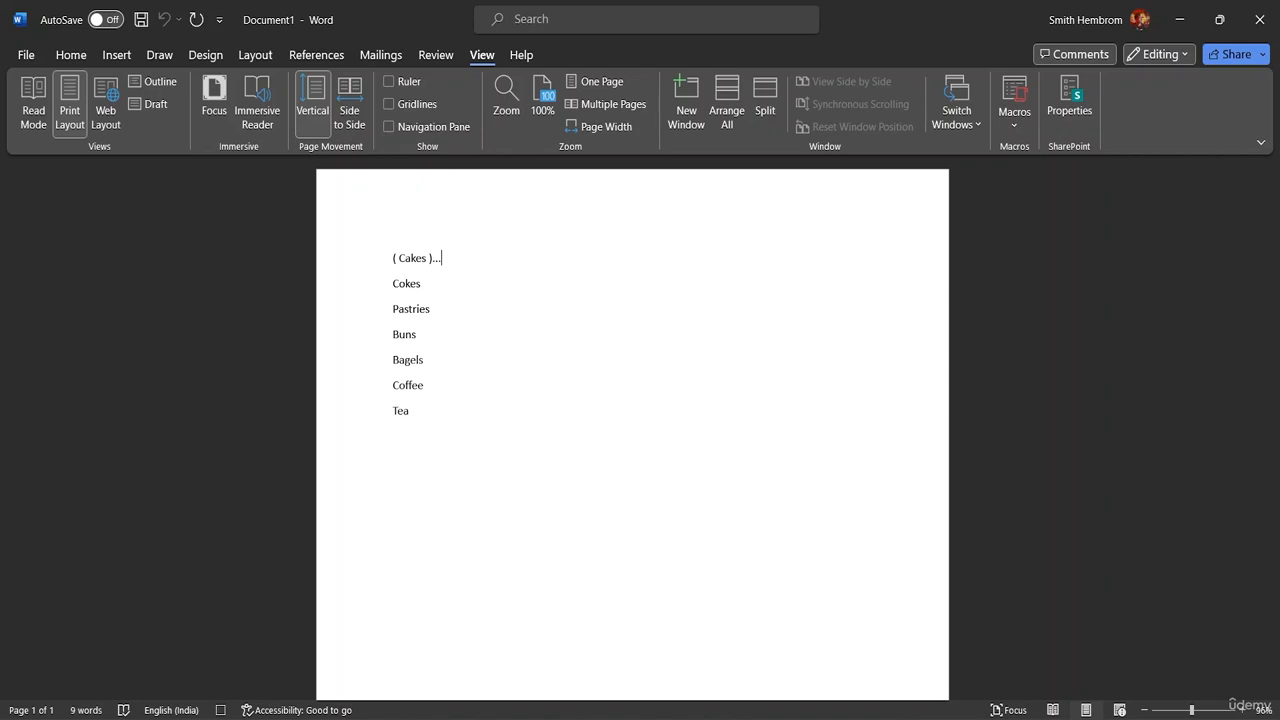
pyautogui.click(1013, 118)
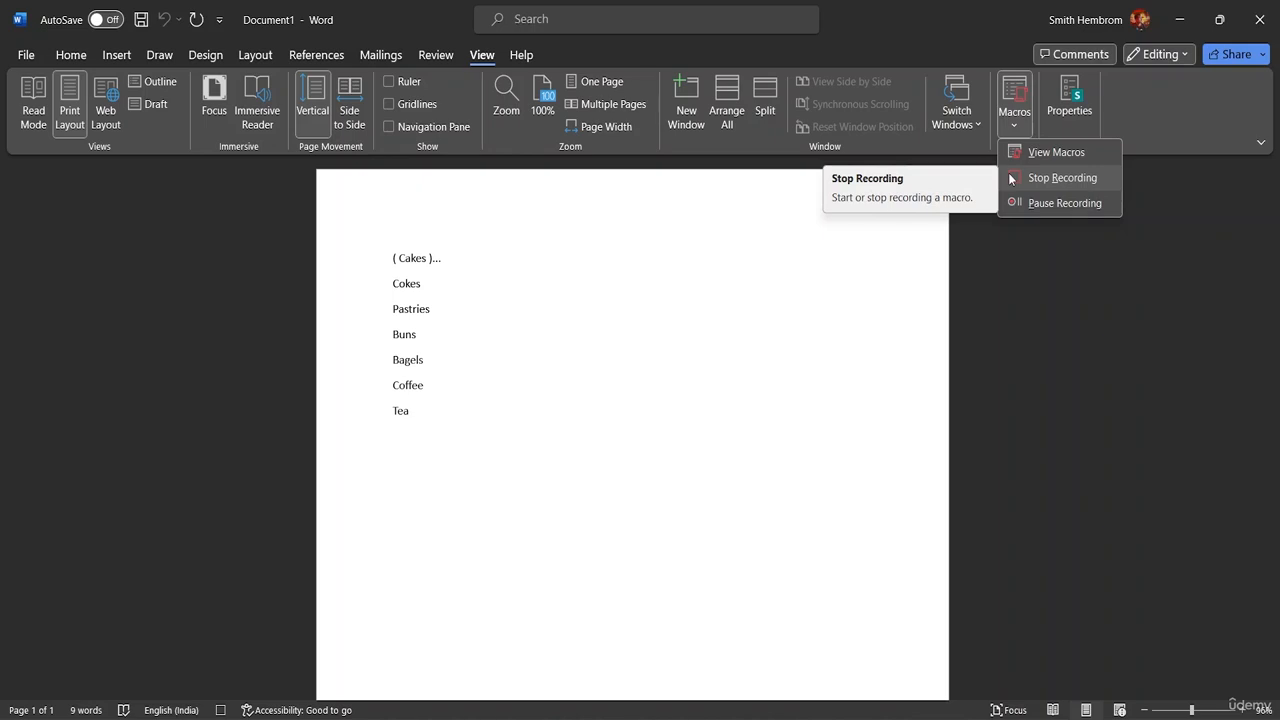
pyautogui.click(1010, 178)
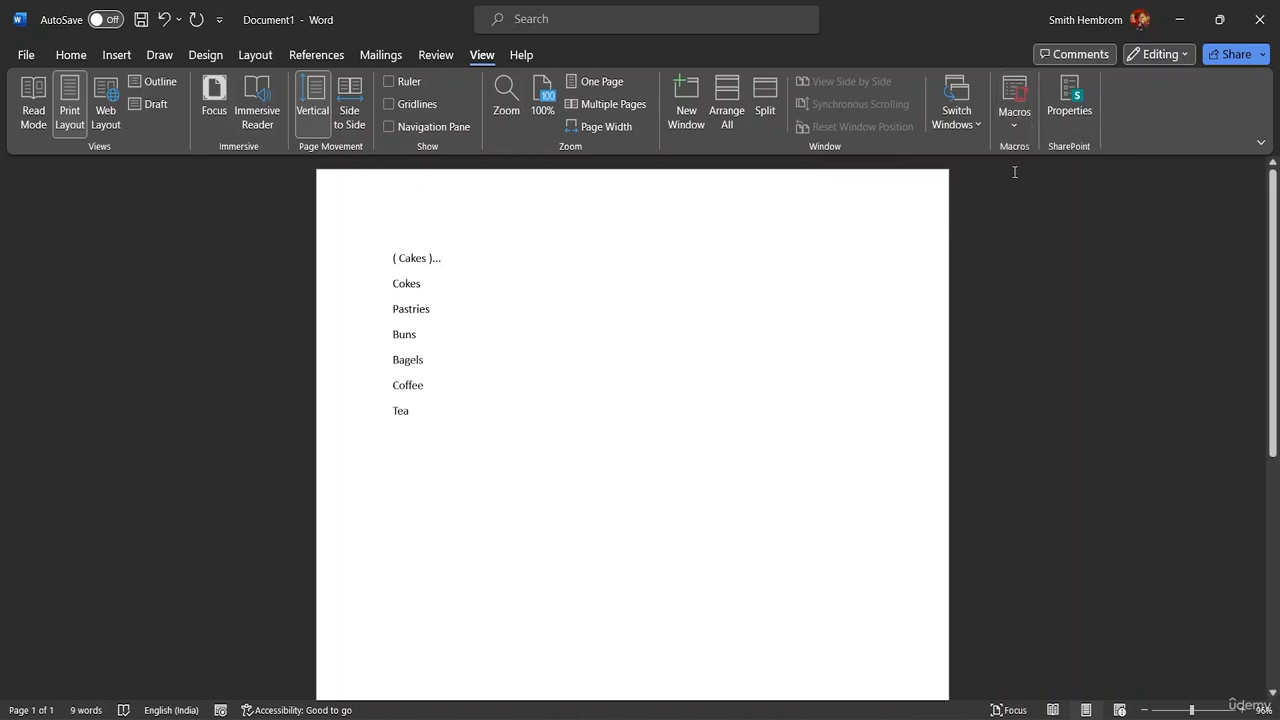
# Step: Run the Bracket macro from the start of the Cokes line
pyautogui.click(392, 284)
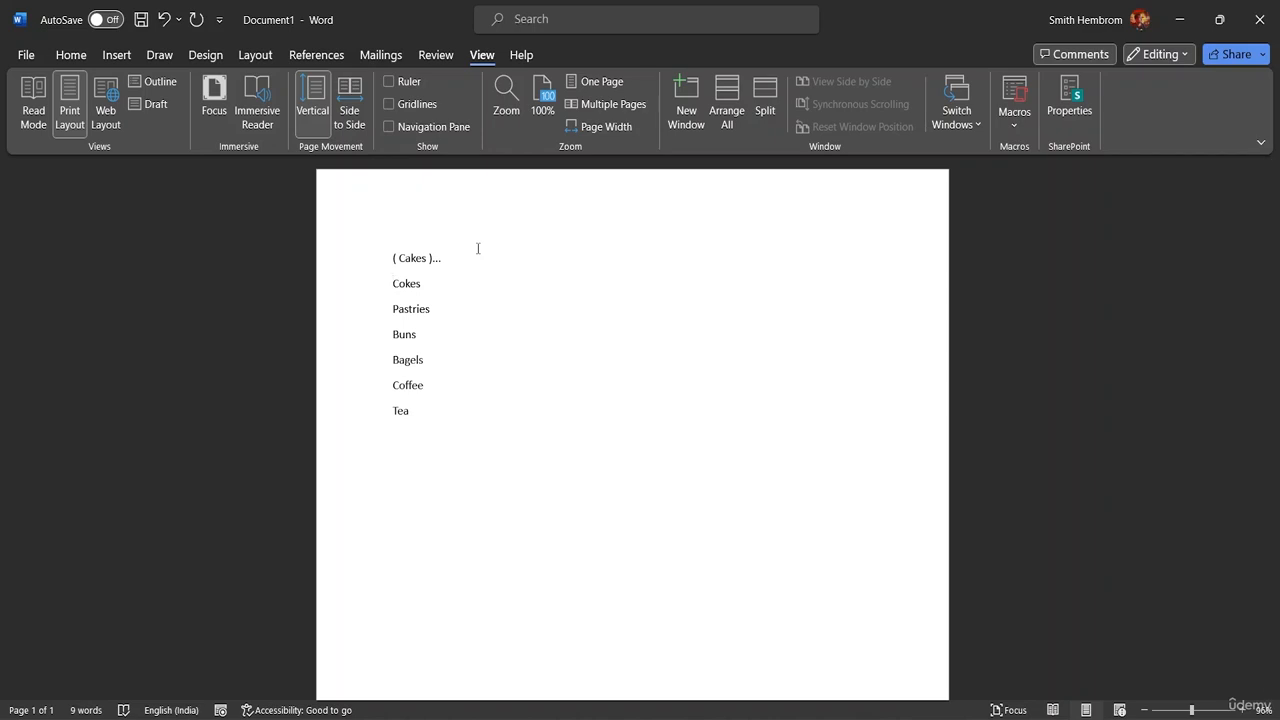
pyautogui.hotkey('ctrl', 'm')
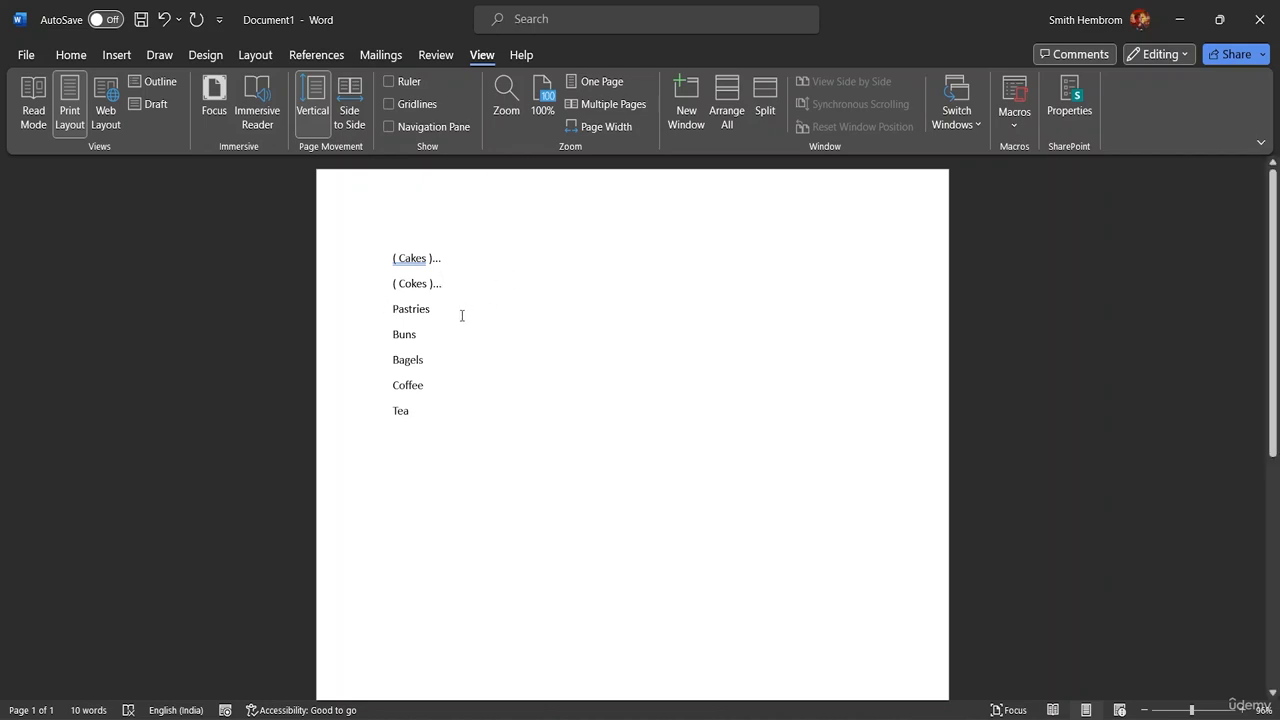
# Step: Try the Bracket macro further down the list, undo that run, and run it again on the Buns line
pyautogui.hotkey('ctrl', 'm')
pyautogui.hotkey('ctrl', 'z')
pyautogui.hotkey('ctrl', 'z')
pyautogui.press('Down')
pyautogui.hotkey('ctrl', 'm')
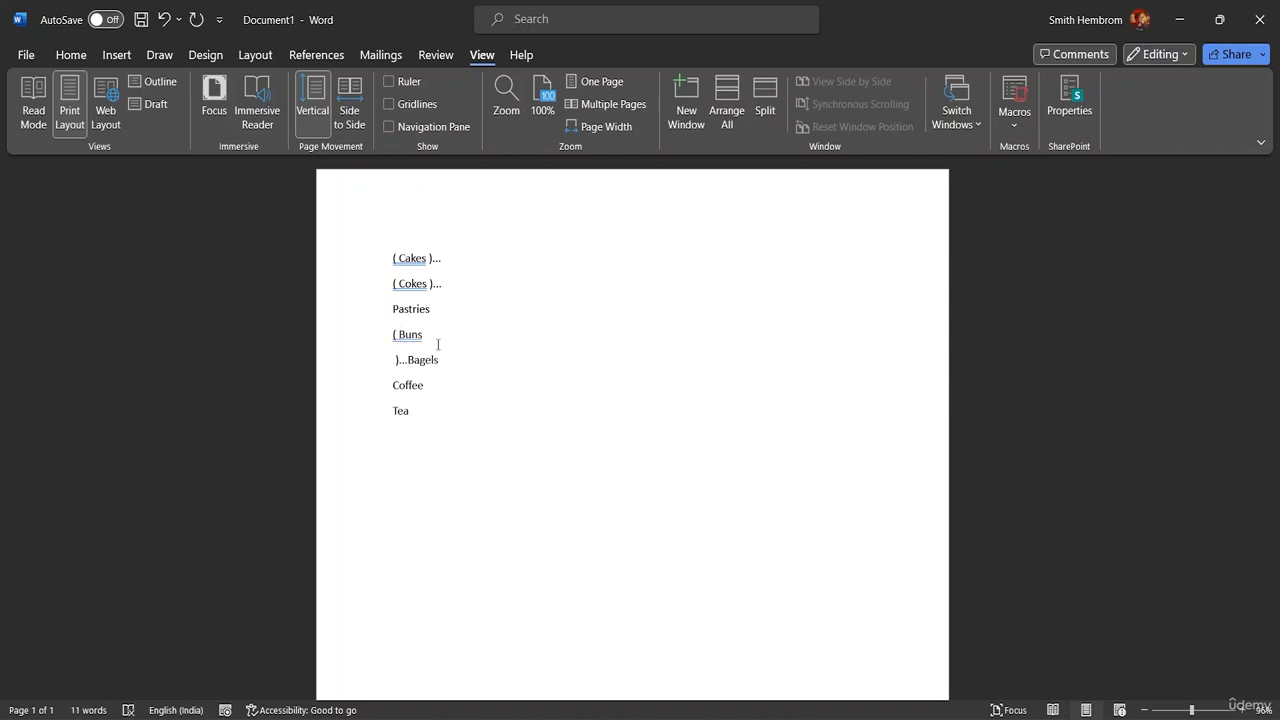
# Step: Delete the closing parenthesis, dots and line break before Bagels, and clear the word Pastries
pyautogui.press('BackSpace')
pyautogui.press('BackSpace')
pyautogui.press('BackSpace')
pyautogui.press('BackSpace')
pyautogui.press('BackSpace')
pyautogui.press('BackSpace')
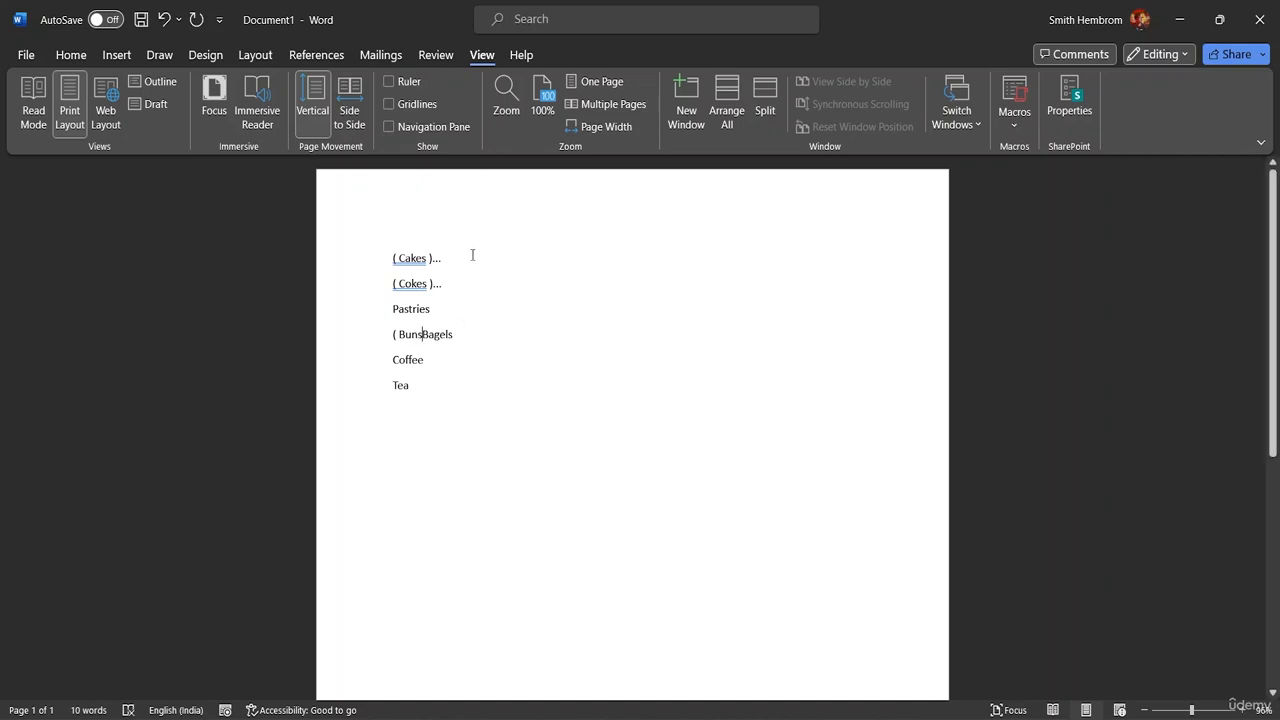
pyautogui.click(466, 317)
pyautogui.press('BackSpace')
pyautogui.press('BackSpace')
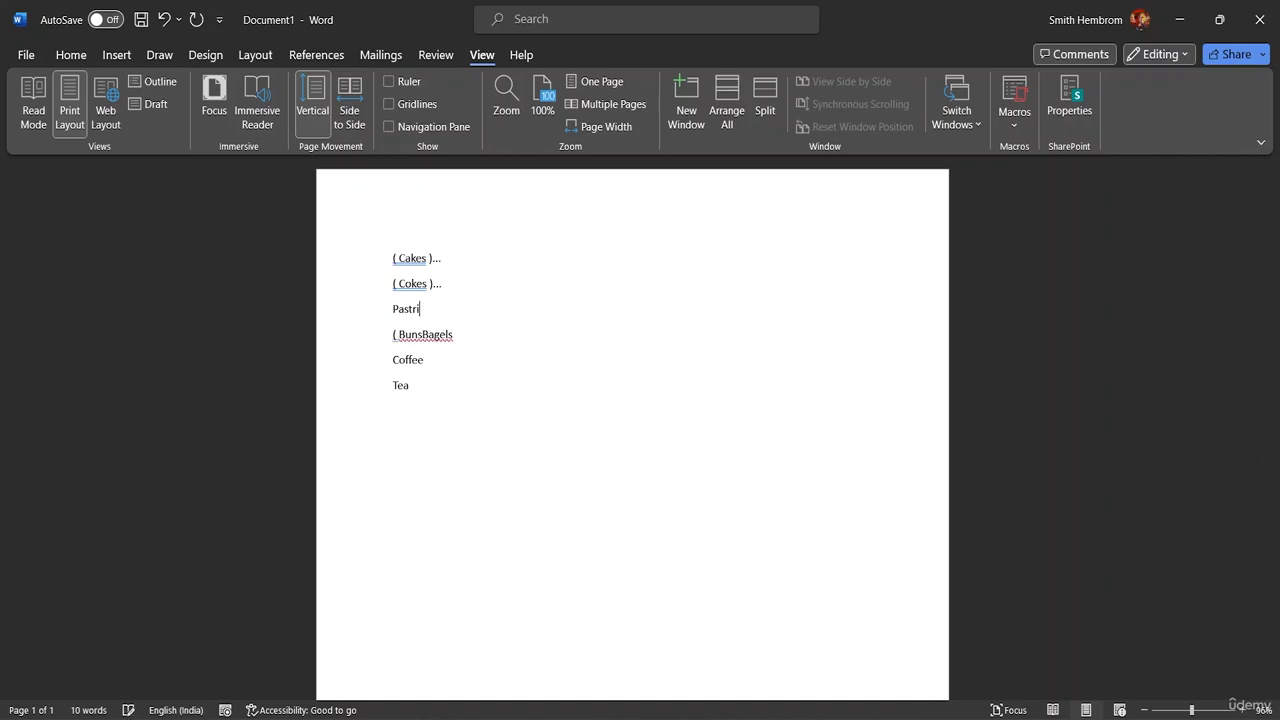
pyautogui.press('BackSpace')
pyautogui.press('BackSpace')
pyautogui.press('BackSpace')
pyautogui.press('BackSpace')
pyautogui.press('BackSpace')
pyautogui.press('BackSpace')
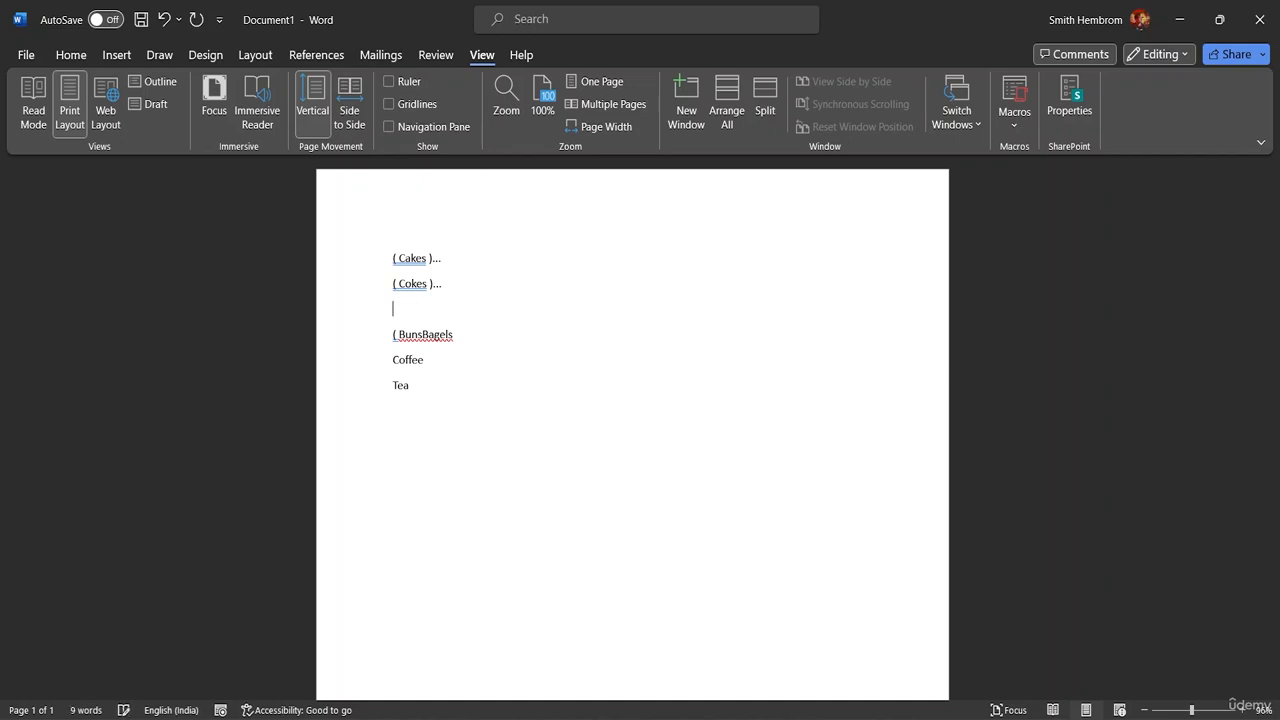
# Step: Delete the rest of the list from Tea back through Coffee, Bagels and Buns
pyautogui.click(418, 386)
pyautogui.press('BackSpace')
pyautogui.press('BackSpace')
pyautogui.press('BackSpace')
pyautogui.press('BackSpace')
pyautogui.press('BackSpace')
pyautogui.press('BackSpace')
pyautogui.press('BackSpace')
pyautogui.press('BackSpace')
pyautogui.press('BackSpace')
pyautogui.press('BackSpace')
pyautogui.press('BackSpace')
pyautogui.press('BackSpace')
pyautogui.press('BackSpace')
pyautogui.press('BackSpace')
pyautogui.press('BackSpace')
pyautogui.press('BackSpace')
pyautogui.press('BackSpace')
pyautogui.press('BackSpace')
pyautogui.press('BackSpace')
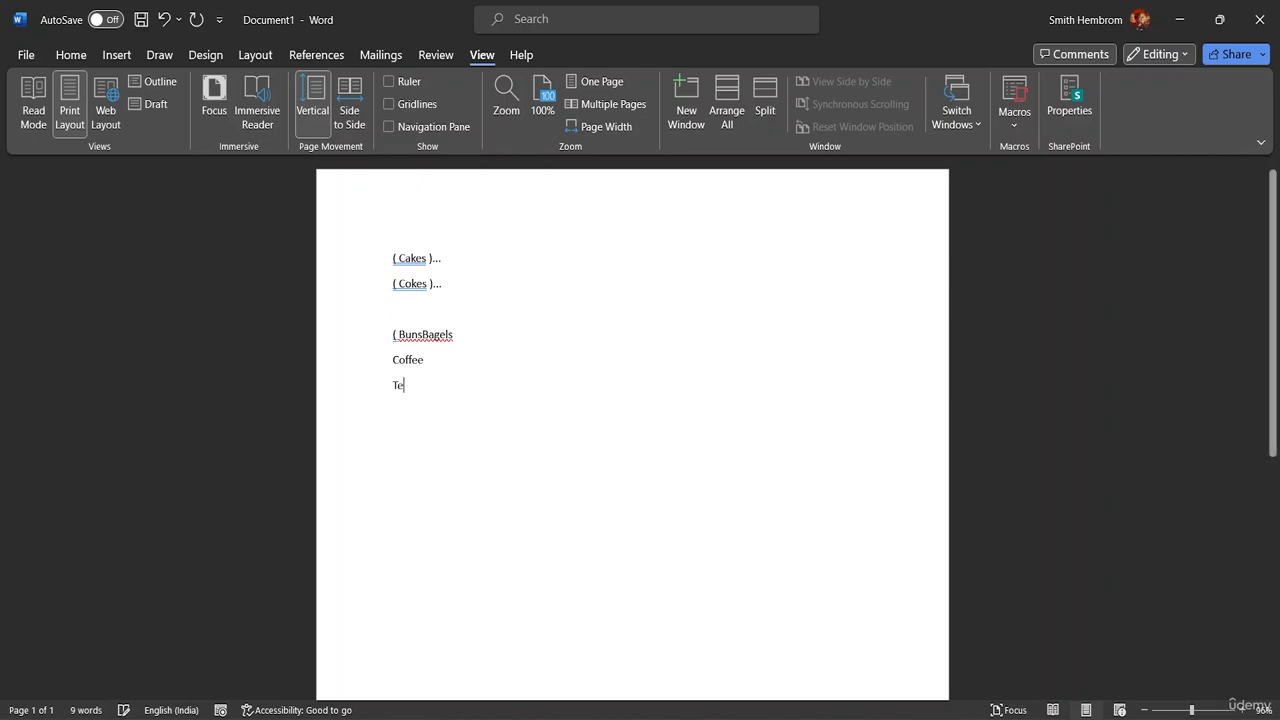
pyautogui.press('BackSpace')
pyautogui.press('BackSpace')
pyautogui.press('BackSpace')
pyautogui.press('BackSpace')
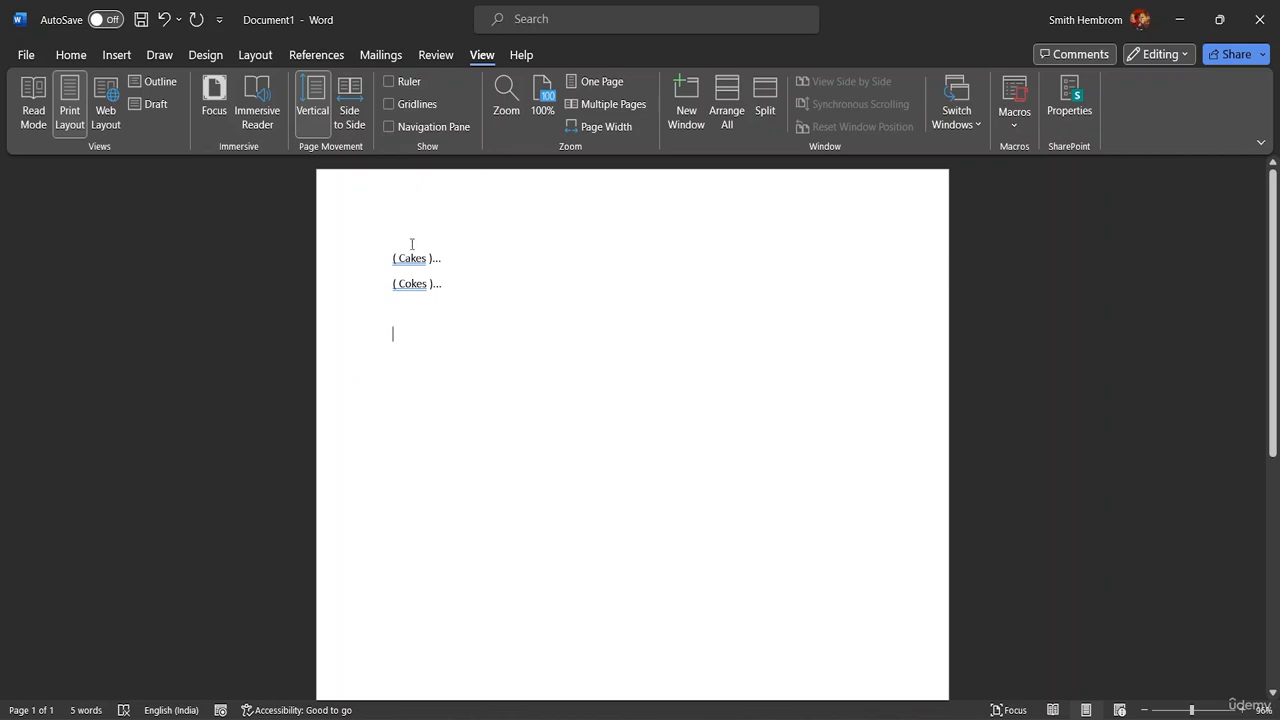
# Step: Add the word Runaway on a new line below the bracketed Cokes entry
pyautogui.click(451, 285)
pyautogui.press('Return')
pyautogui.write('Run')
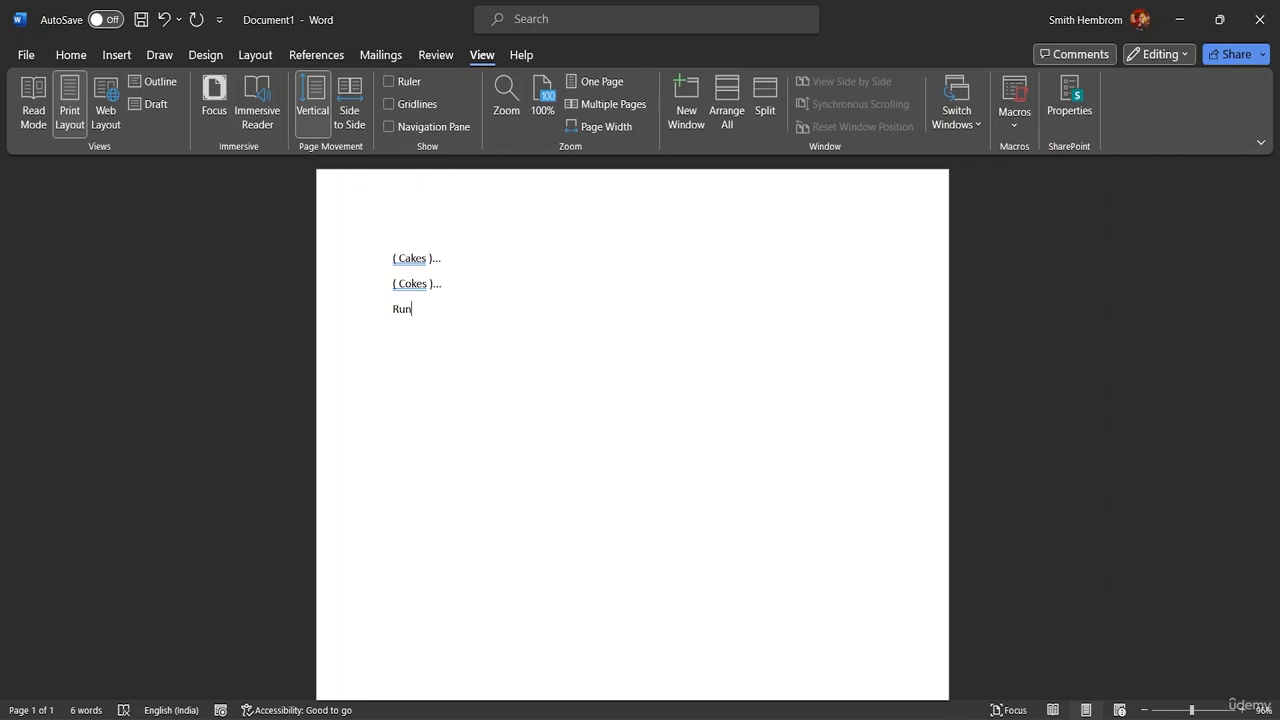
pyautogui.write('away')
# Step: Start recording a new macro at the start of the Runaway line, assigned to the shortcut Ctrl+Shift+A
pyautogui.click(394, 318)
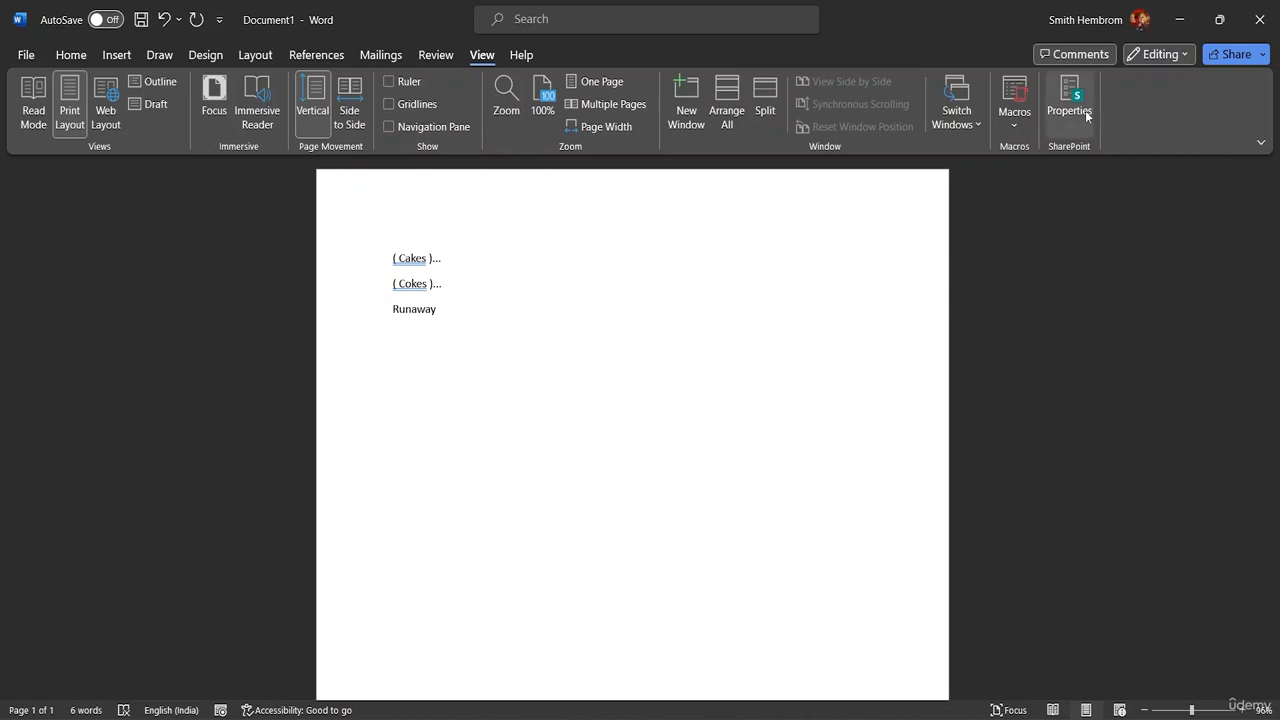
pyautogui.click(1018, 124)
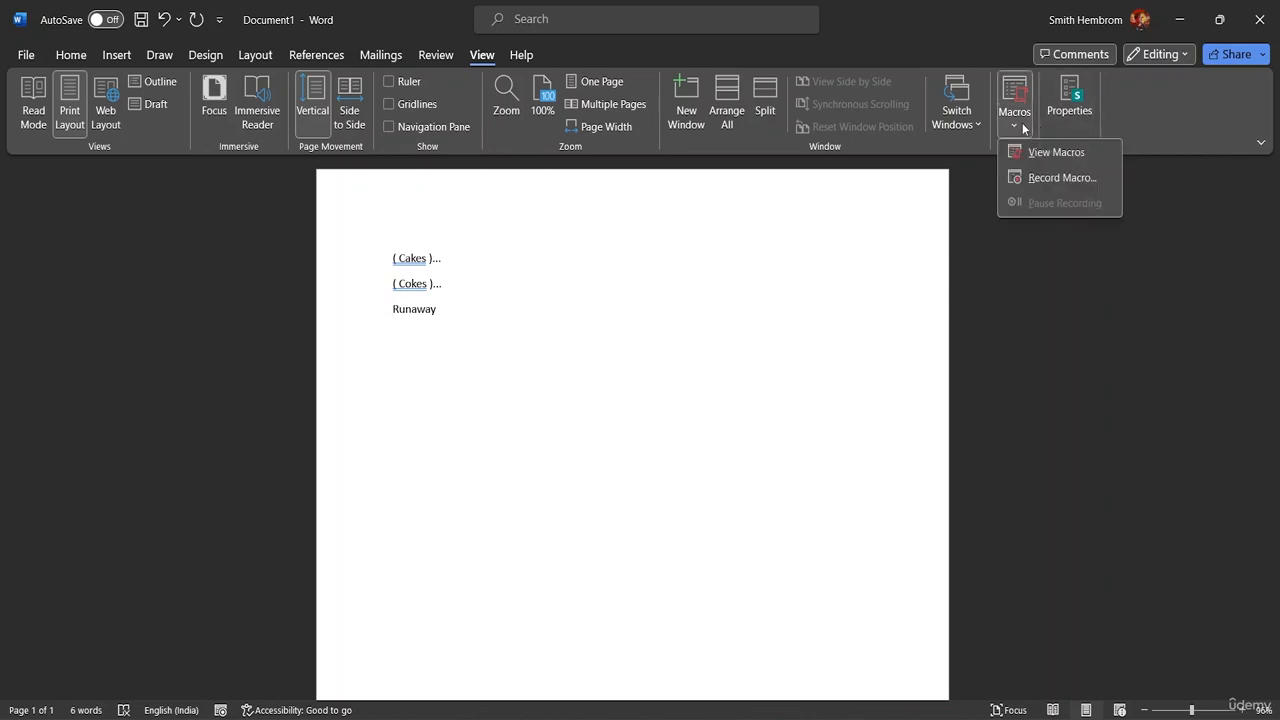
pyautogui.click(1058, 176)
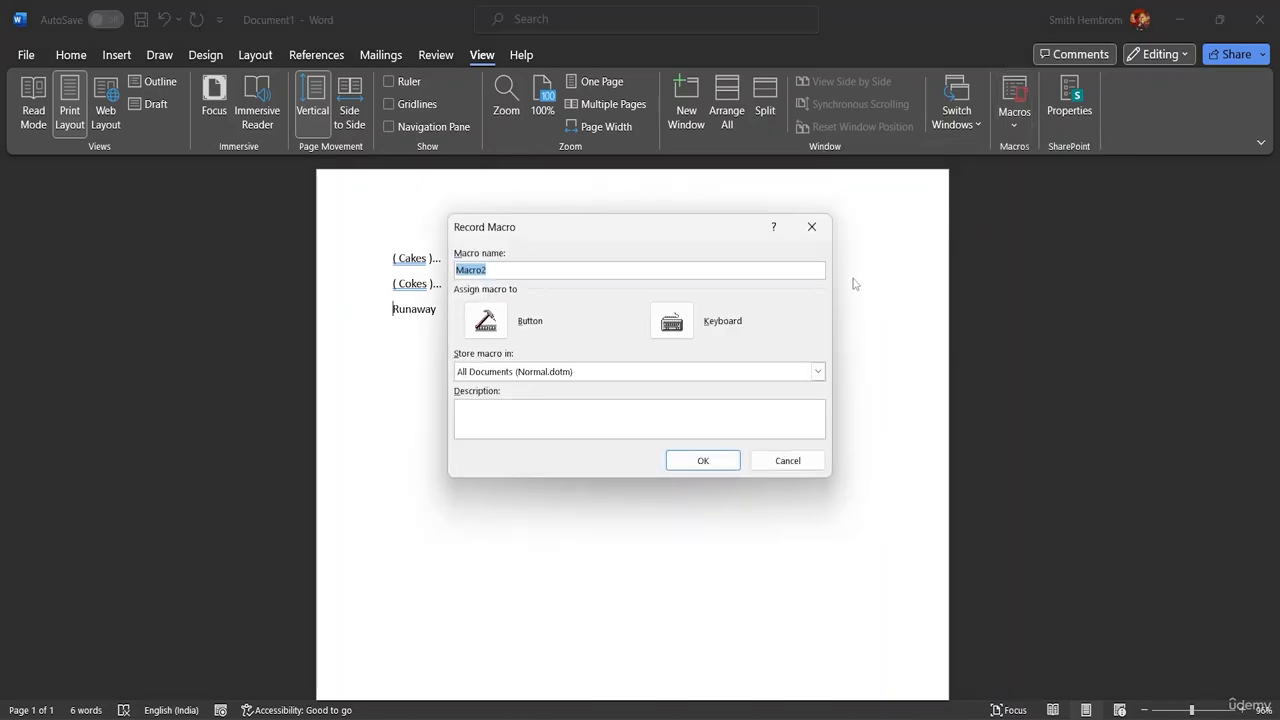
pyautogui.click(671, 321)
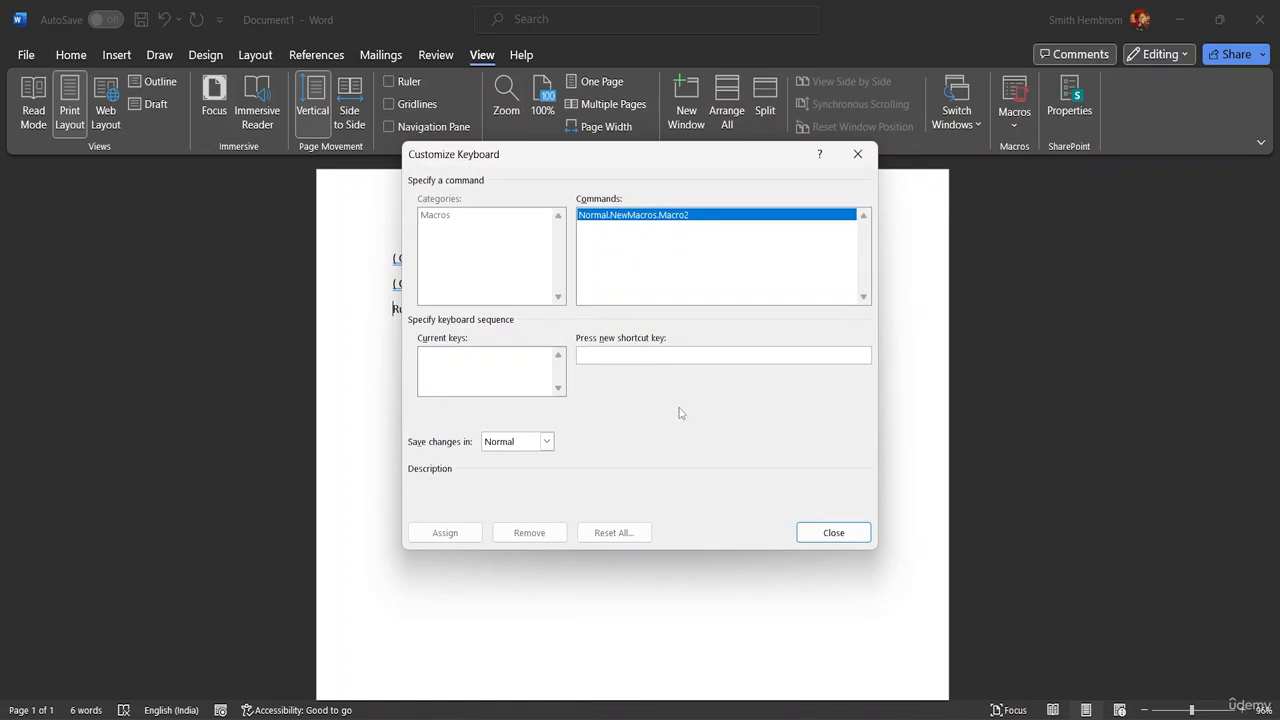
pyautogui.hotkey('ctrl', 'shift', 'a')
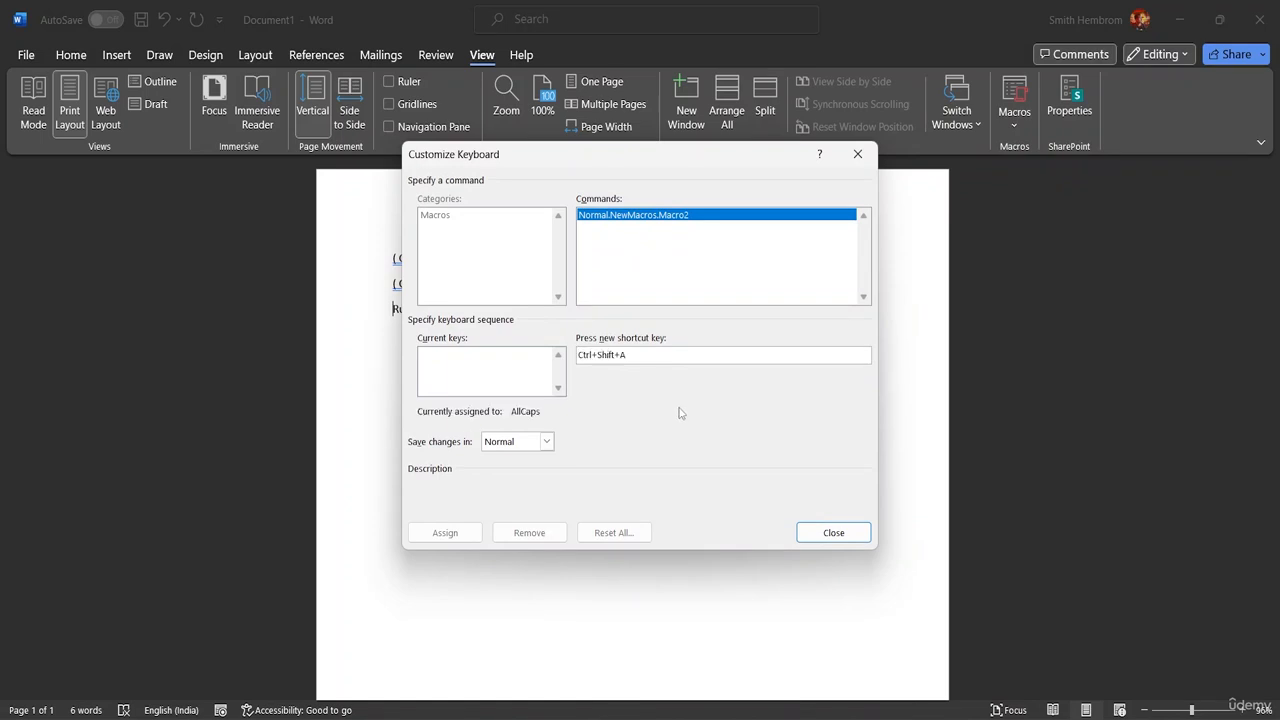
pyautogui.click(442, 533)
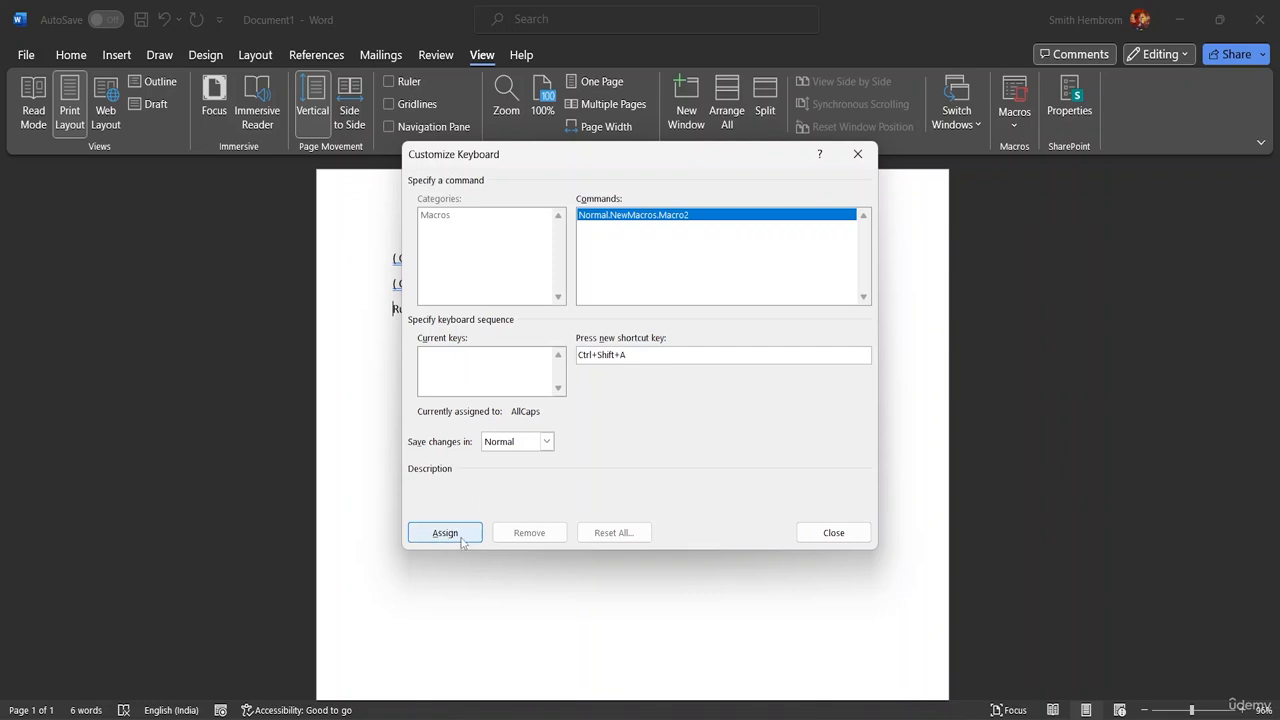
pyautogui.click(812, 532)
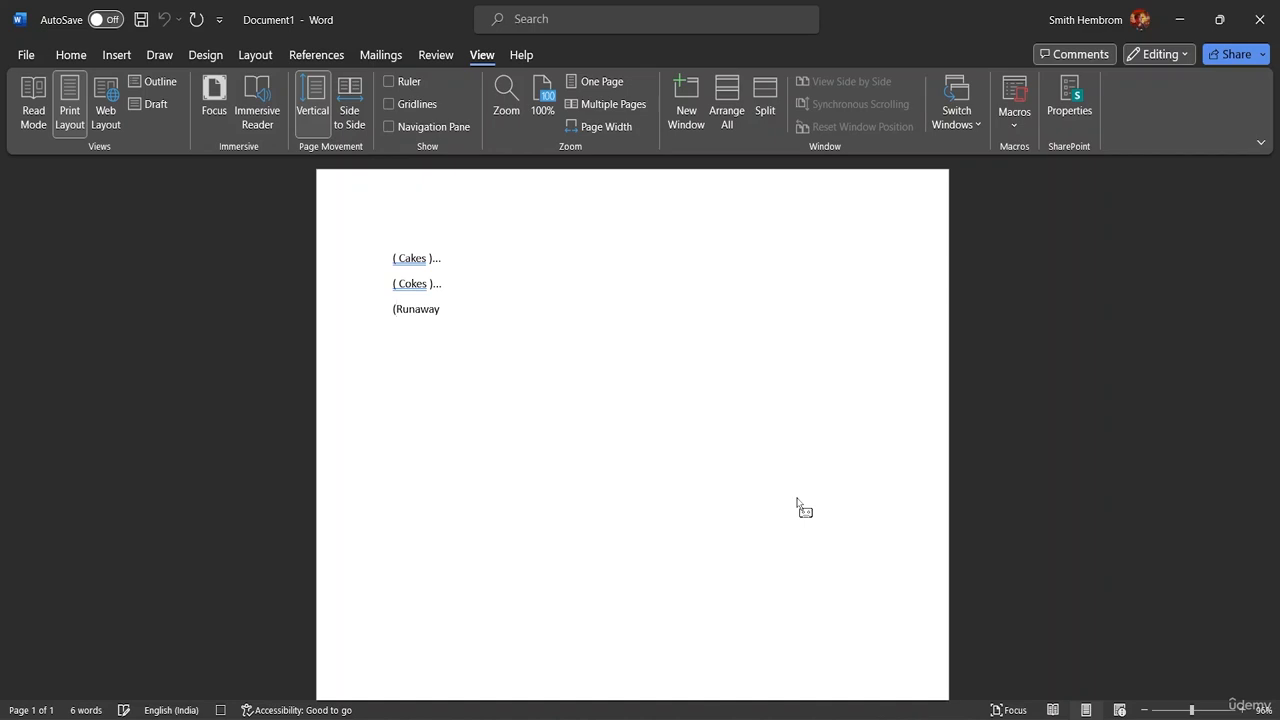
# Step: Enclose Runaway in parentheses followed by three dots, and stop recording the macro
pyautogui.write('(')
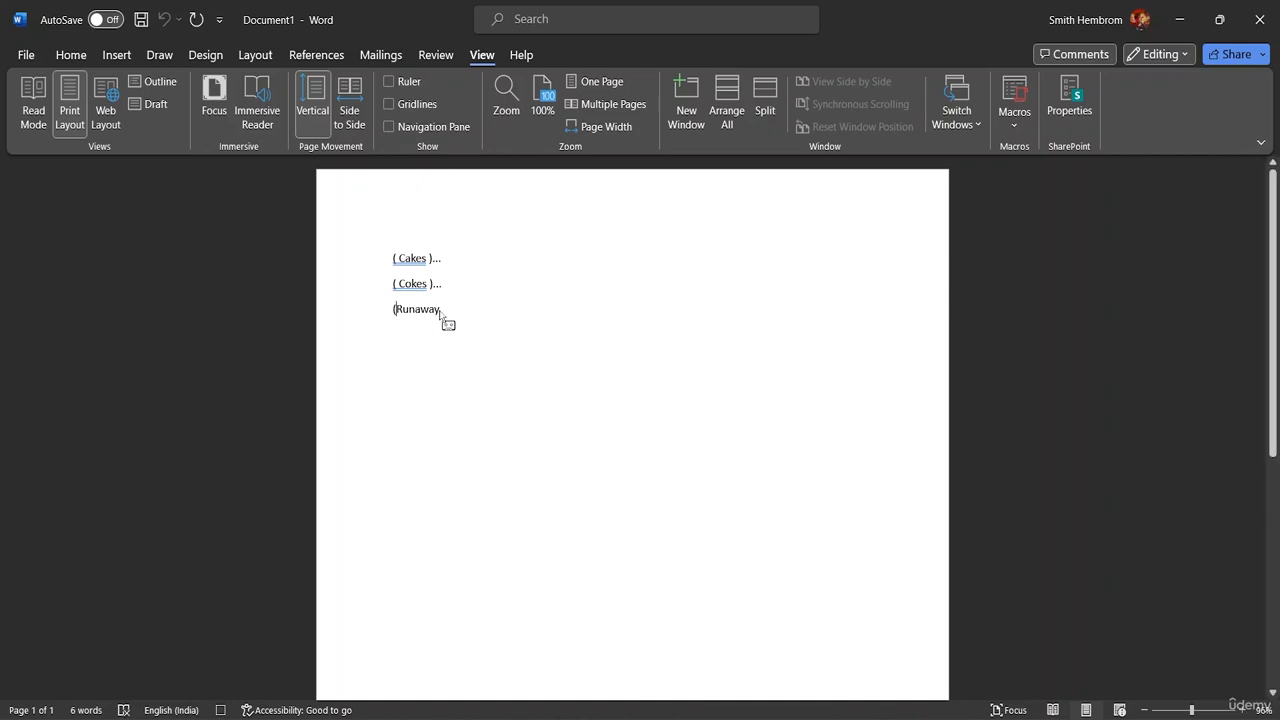
pyautogui.click(440, 313)
pyautogui.write(')')
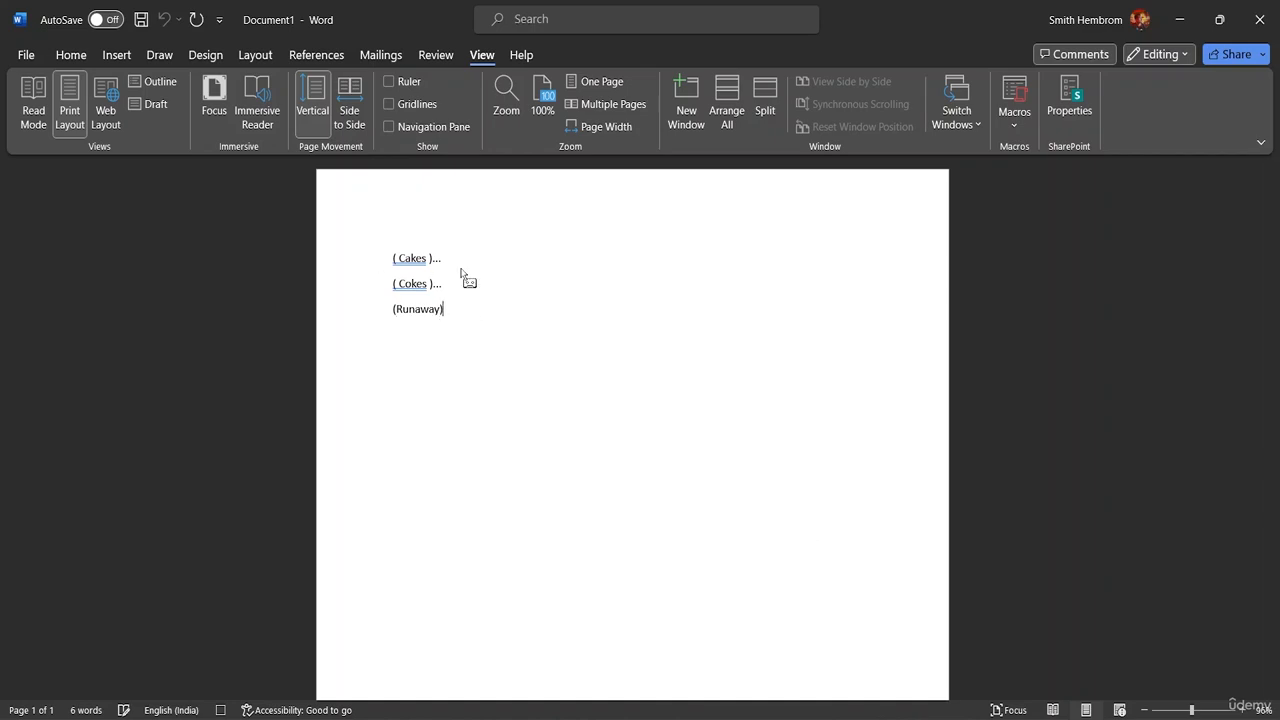
pyautogui.write('...')
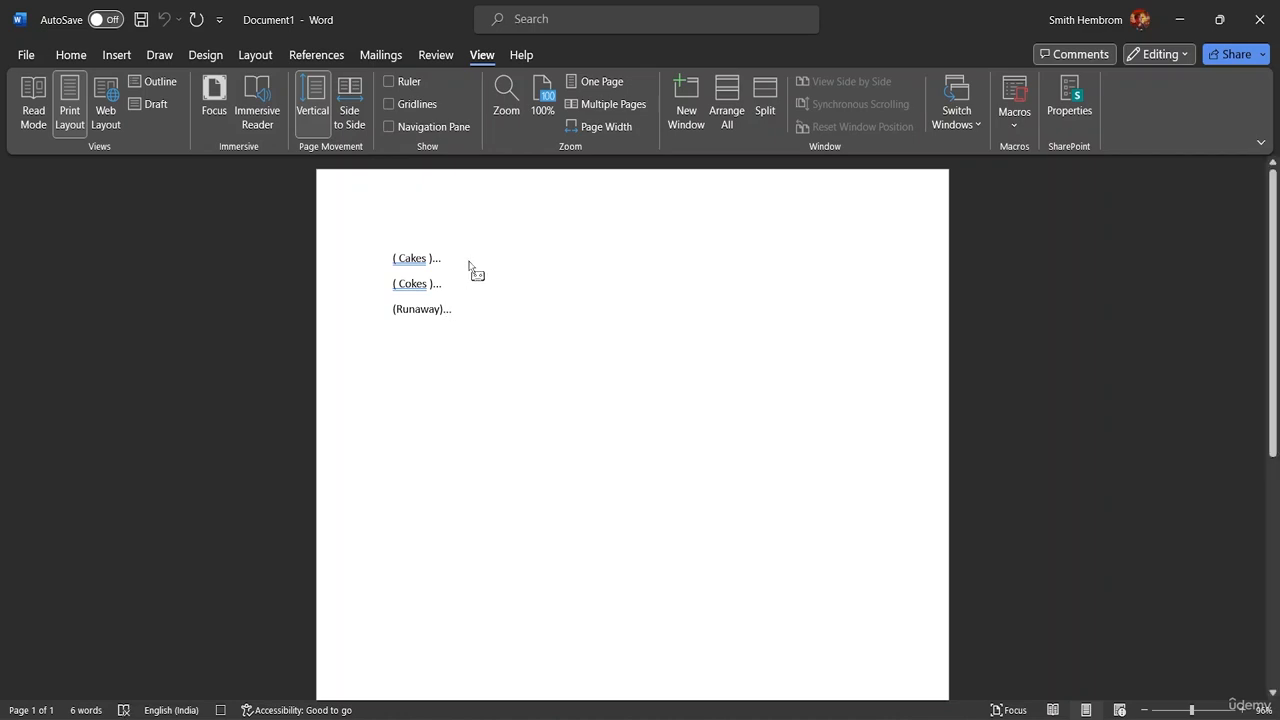
pyautogui.click(1014, 115)
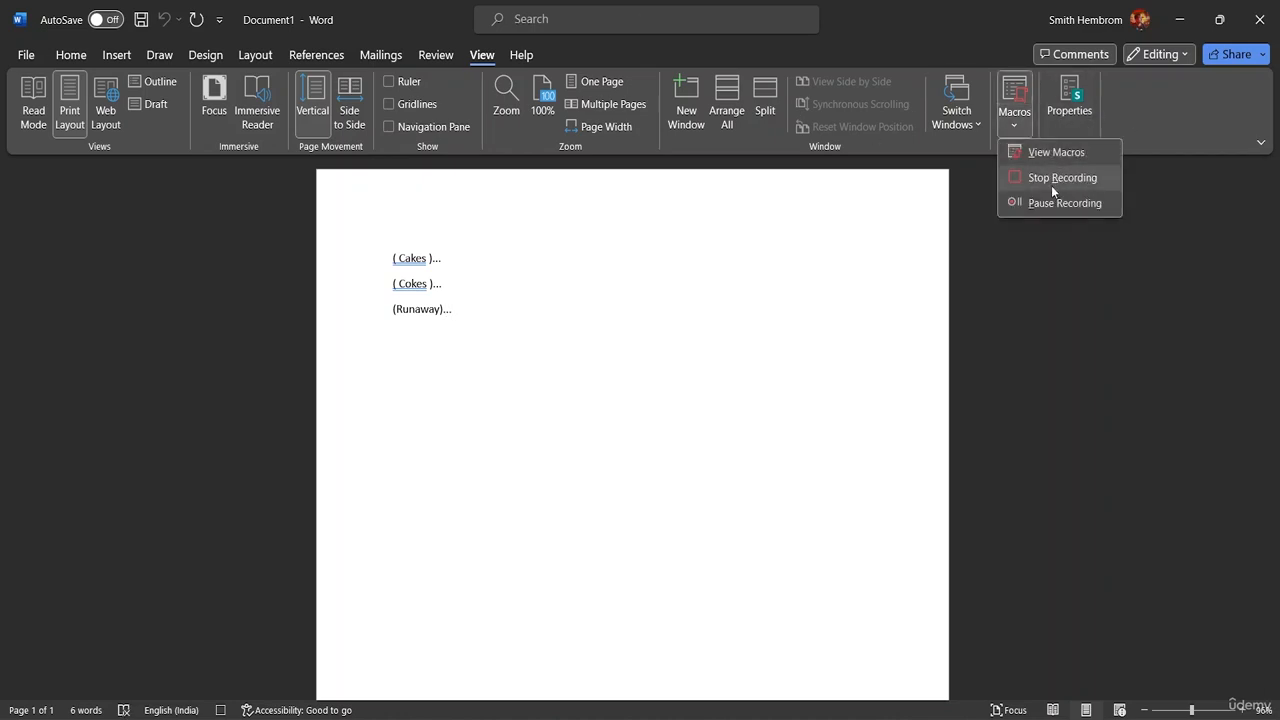
pyautogui.click(1060, 177)
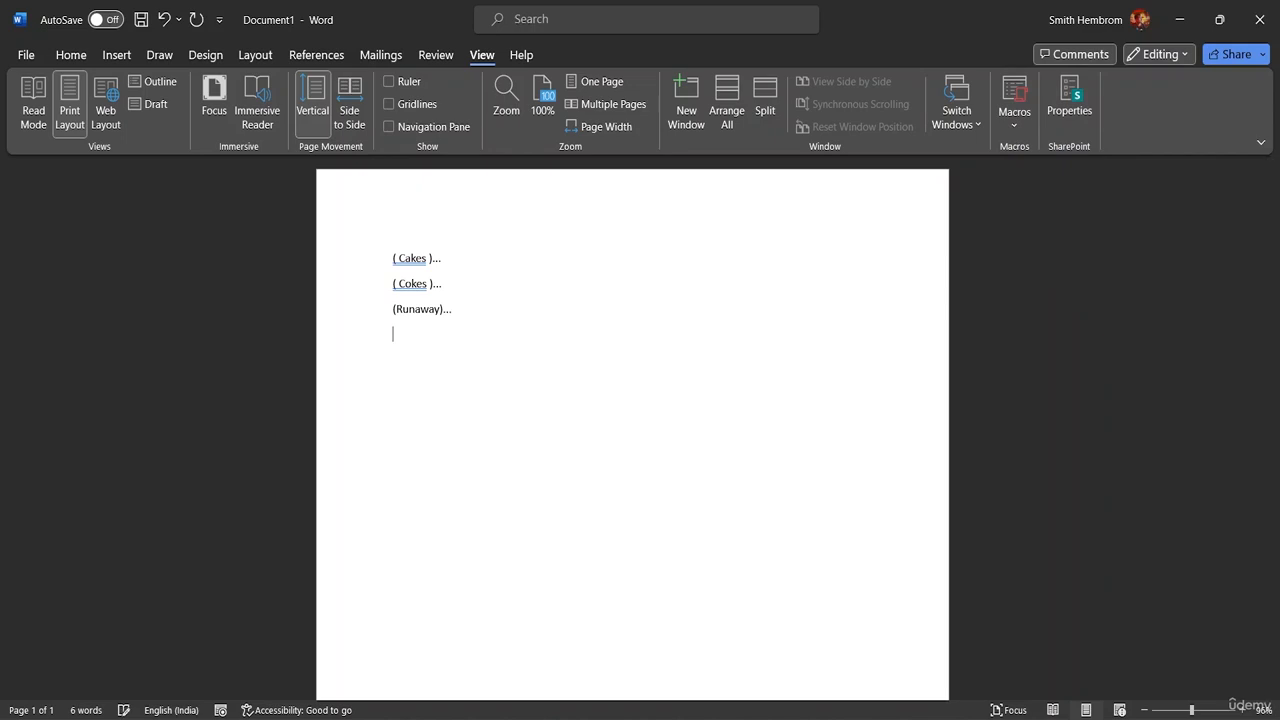
# Step: Add the word Random on a new line below Runaway and try replaying the recorded macro at its start
pyautogui.write('Ra')
pyautogui.write('ndom')
pyautogui.press('BackSpace')
pyautogui.write('m')
pyautogui.press('BackSpace')
pyautogui.write('m')
pyautogui.write('()...')
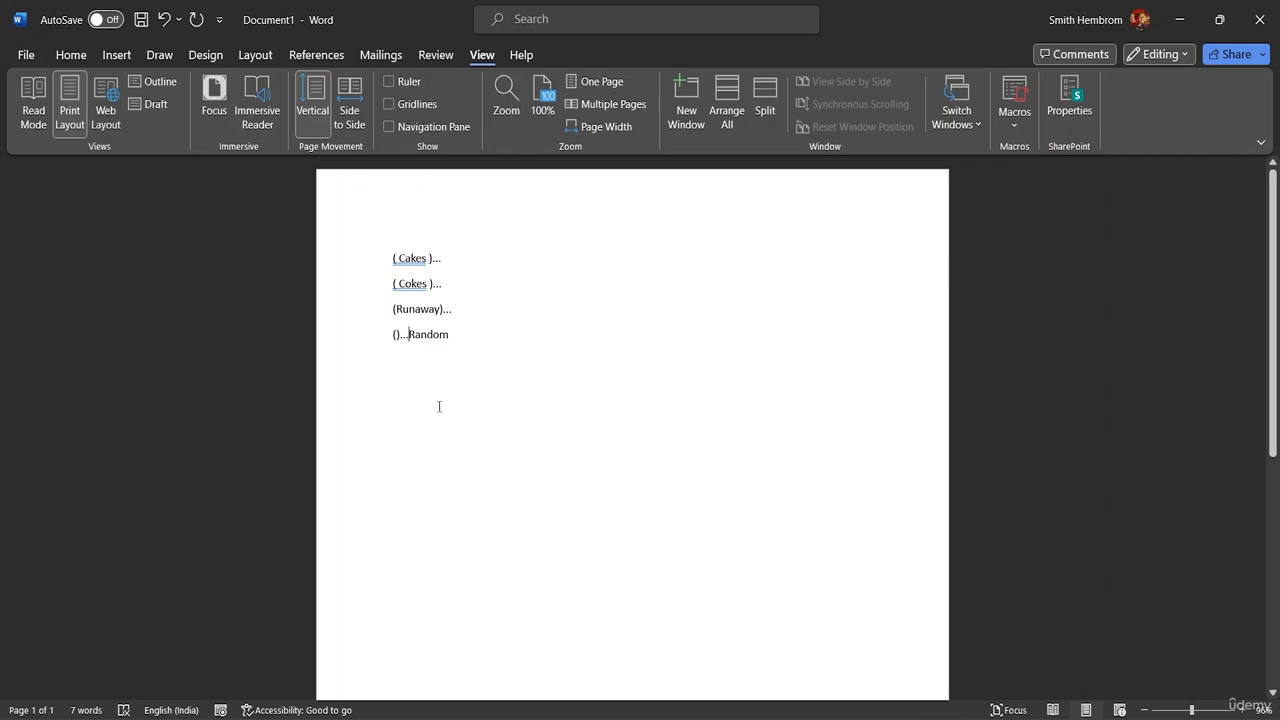
# Step: Clear the macro's brackets and dots along with the word Random from the last line
pyautogui.write(')')
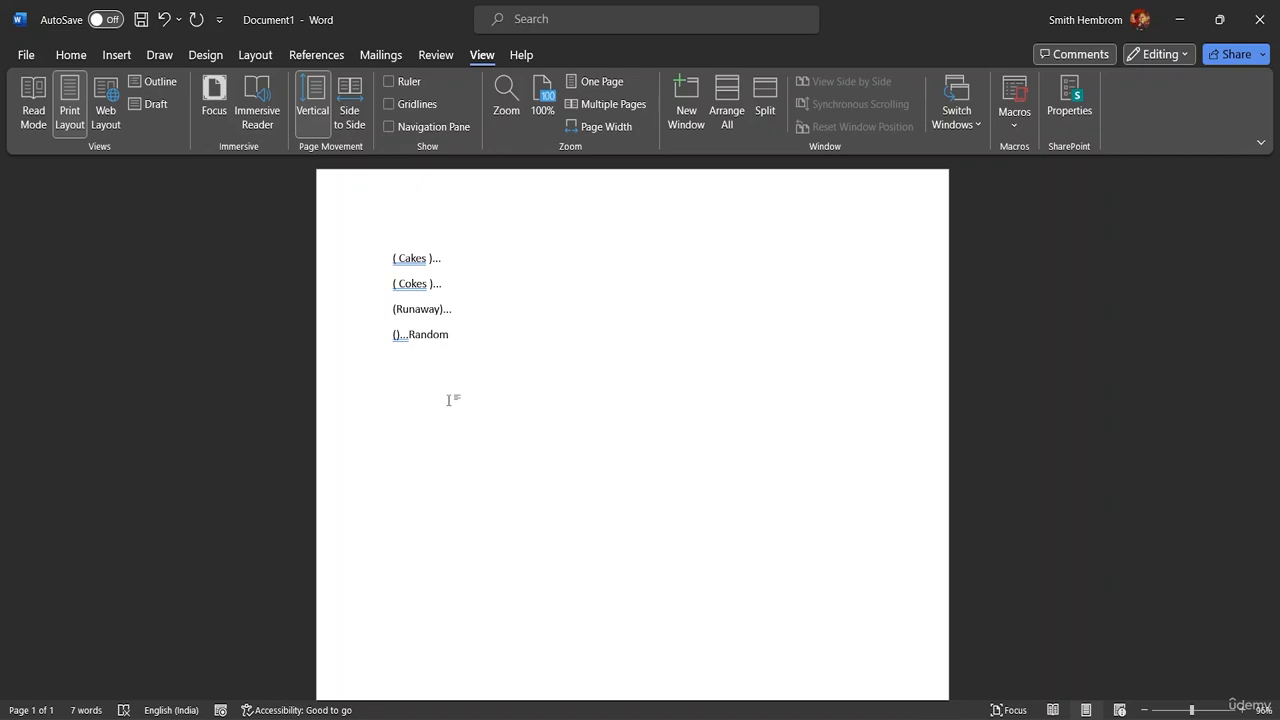
pyautogui.hotkey('ctrl', 'z')
pyautogui.press('BackSpace')
pyautogui.write('w')
pyautogui.hotkey('ctrl', 'BackSpace')
# Step: Delete the saved macros Bracket, Macro1 and Macro2, and close the macro list
pyautogui.click(1026, 126)
pyautogui.click(1050, 150)
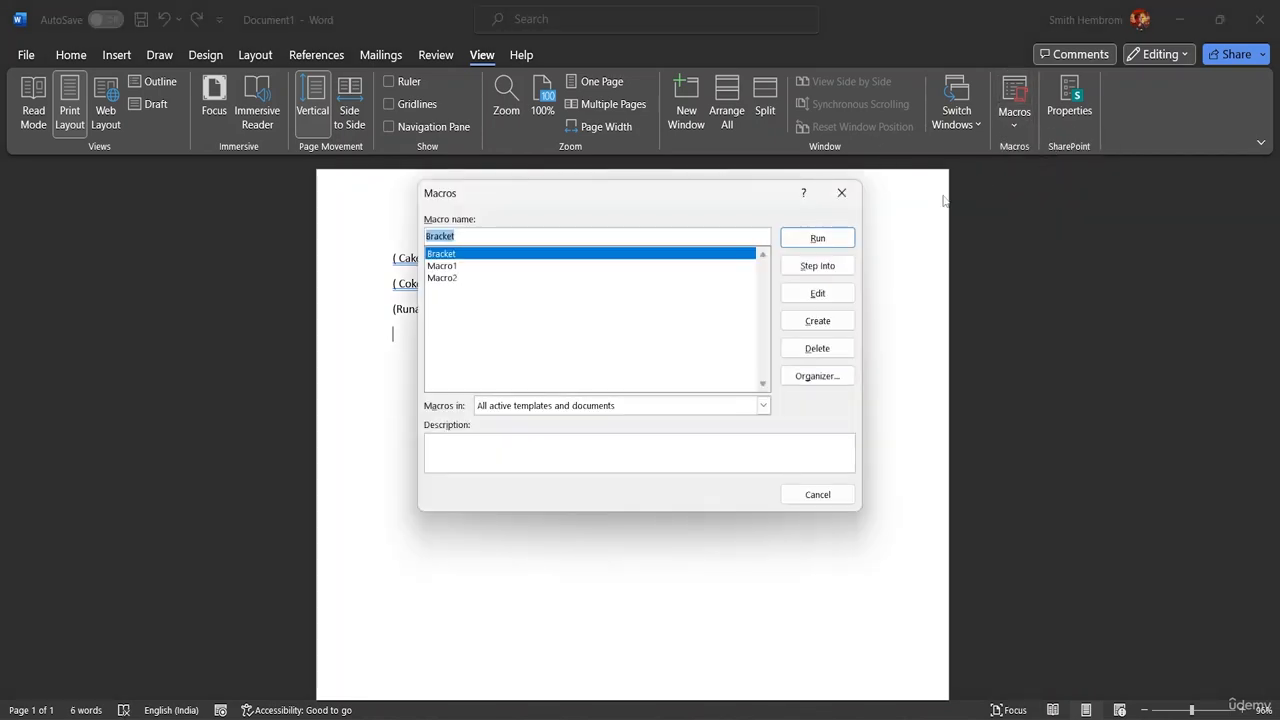
pyautogui.click(450, 266)
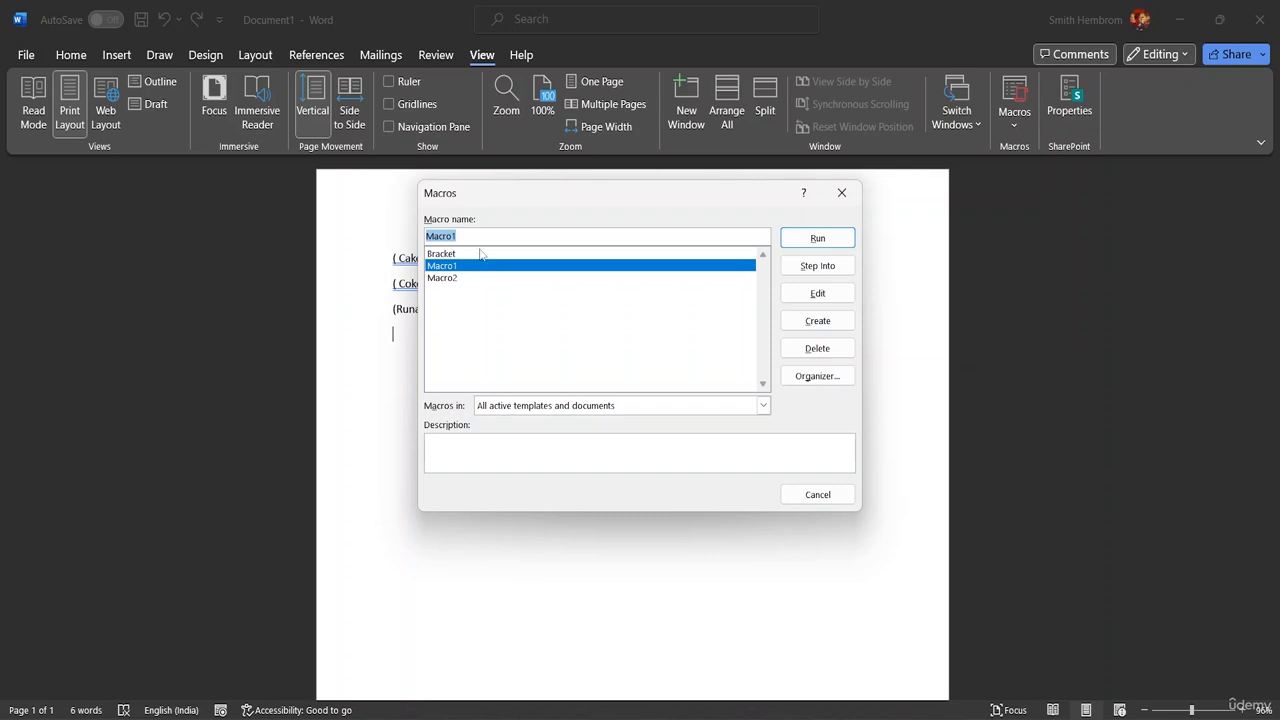
pyautogui.click(482, 254)
pyautogui.click(817, 348)
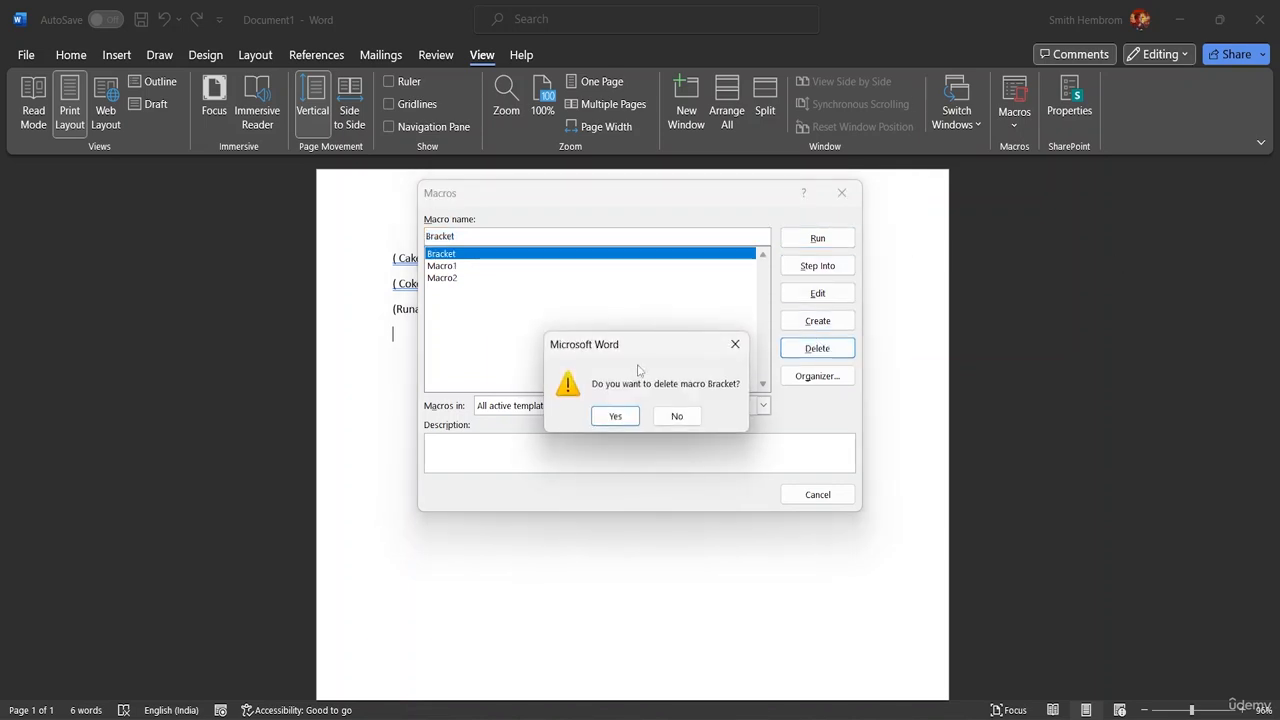
pyautogui.click(618, 418)
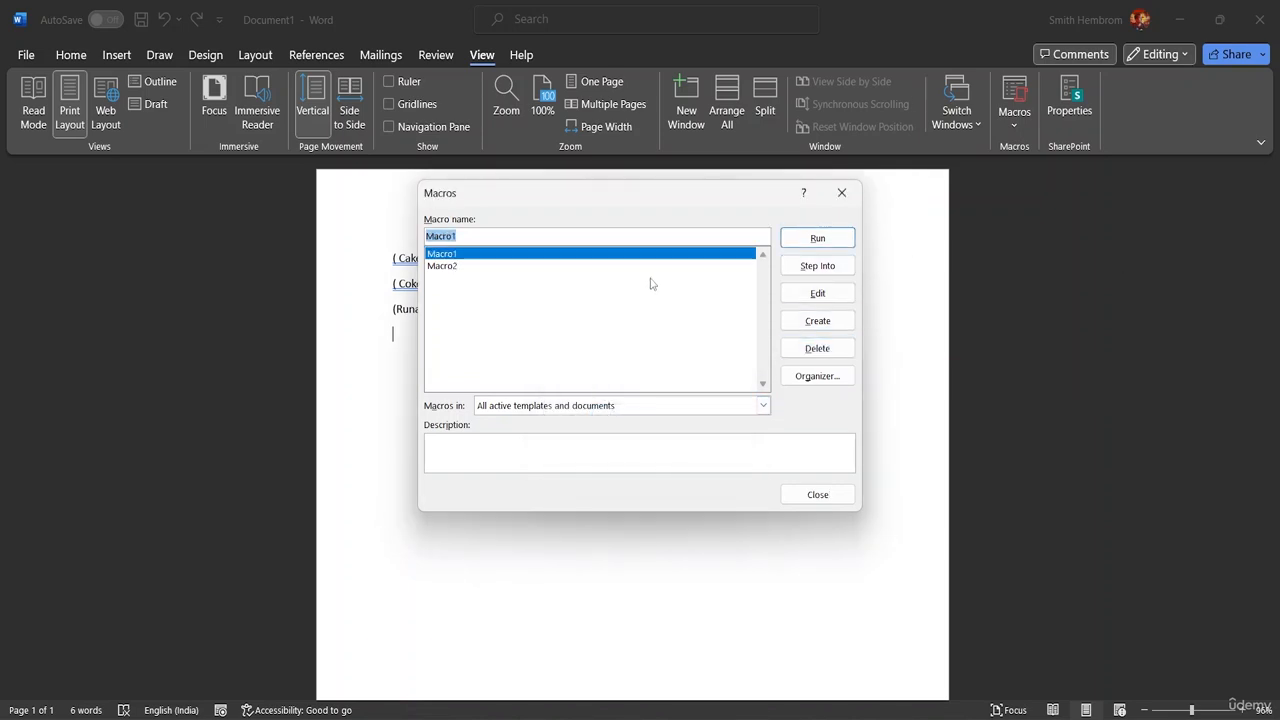
pyautogui.click(817, 348)
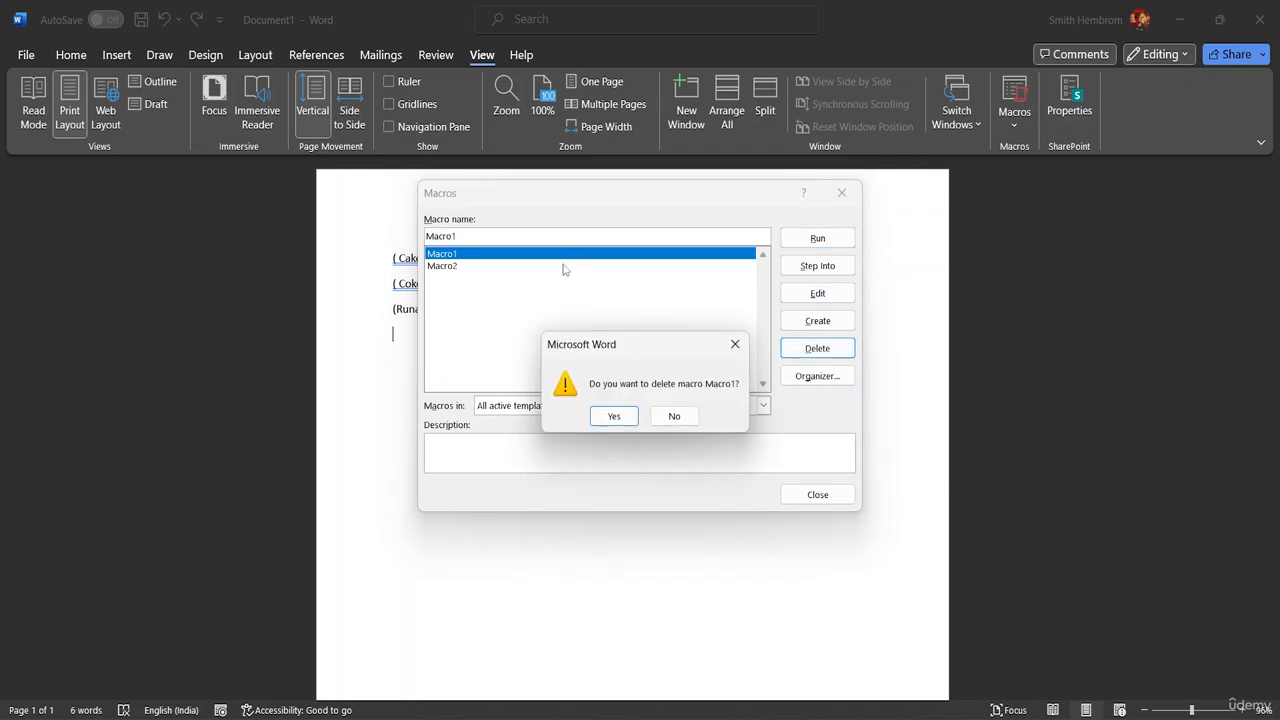
pyautogui.click(613, 418)
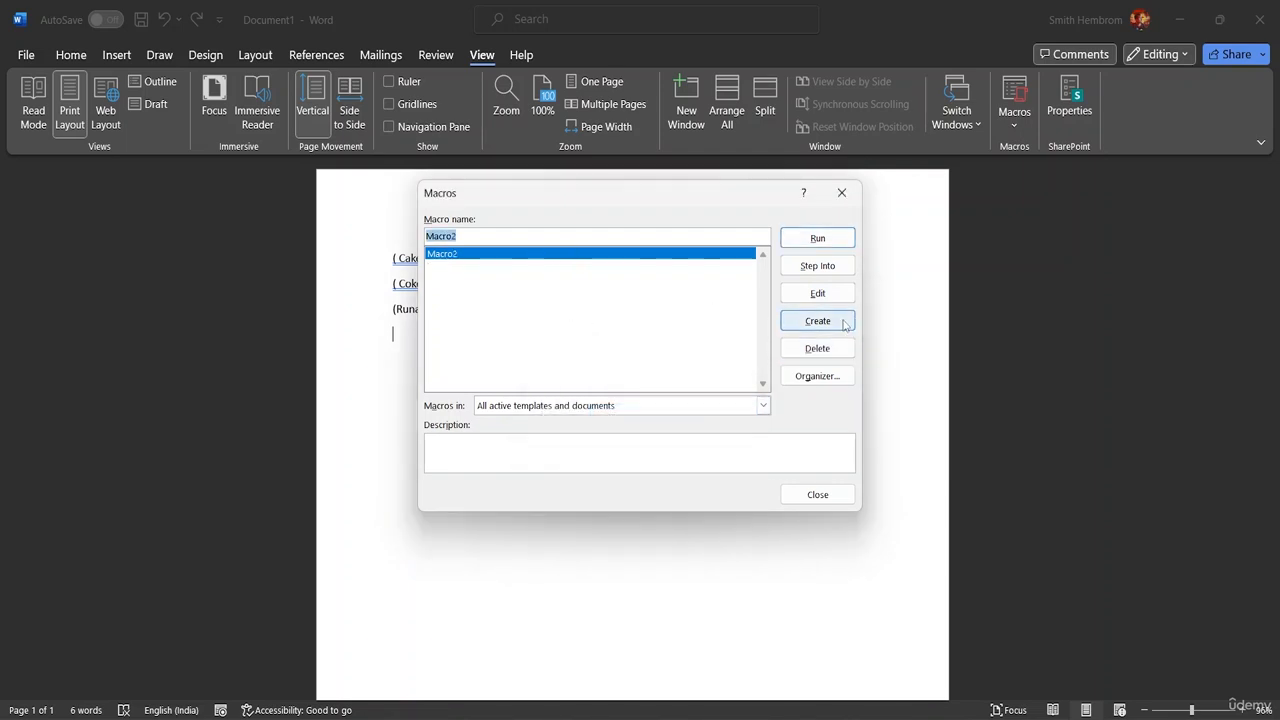
pyautogui.click(817, 348)
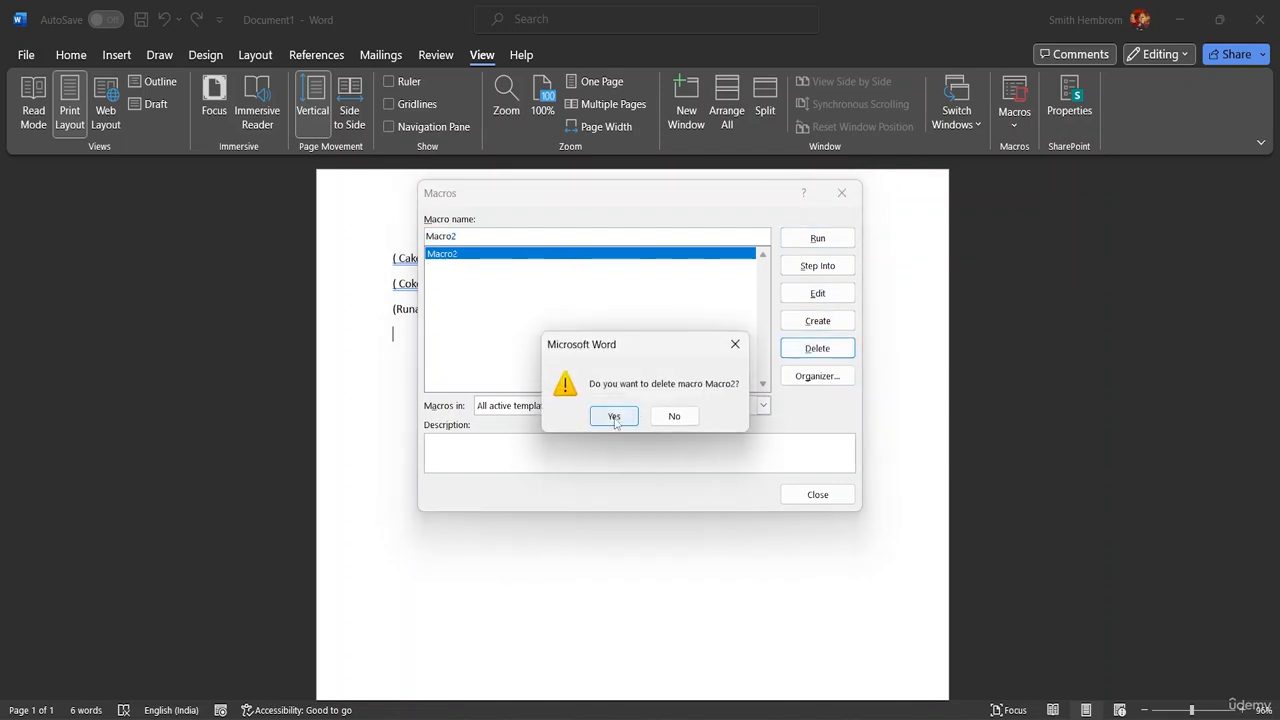
pyautogui.click(617, 418)
pyautogui.click(818, 495)
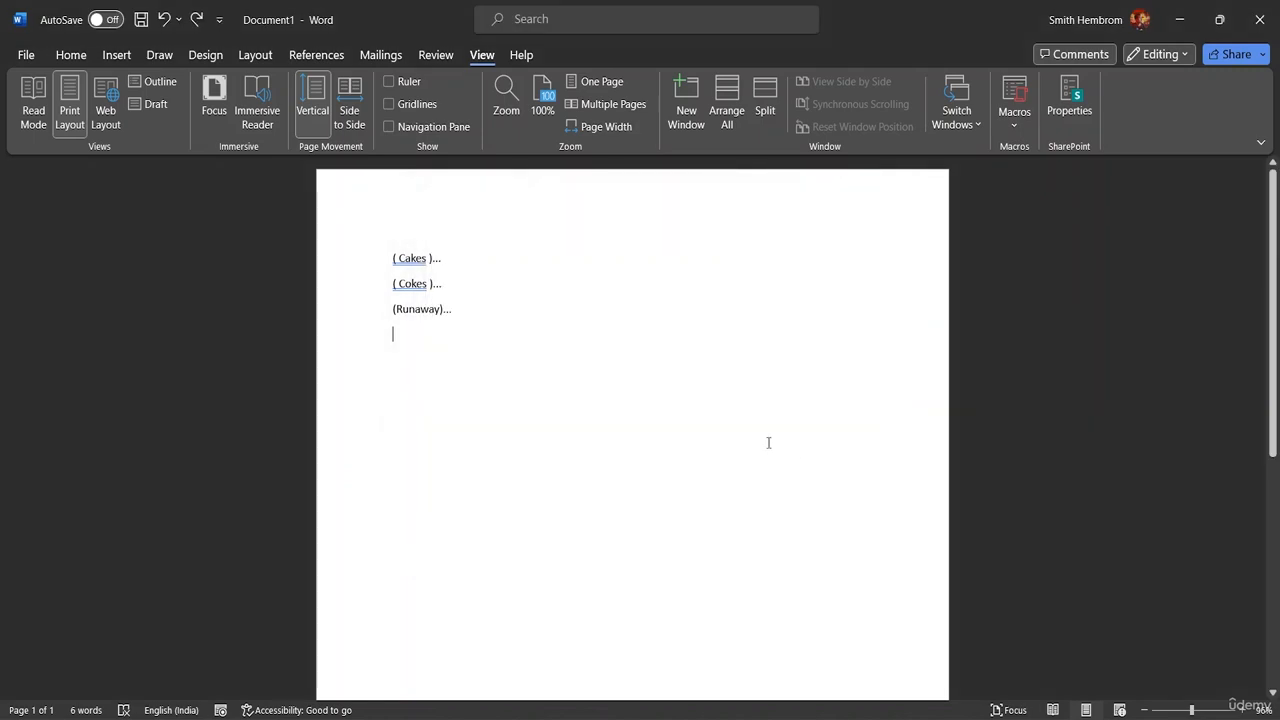
# Step: Delete all the bracketed entries from Runaway back through Cokes and Cakes, leaving the document empty
pyautogui.click(469, 306)
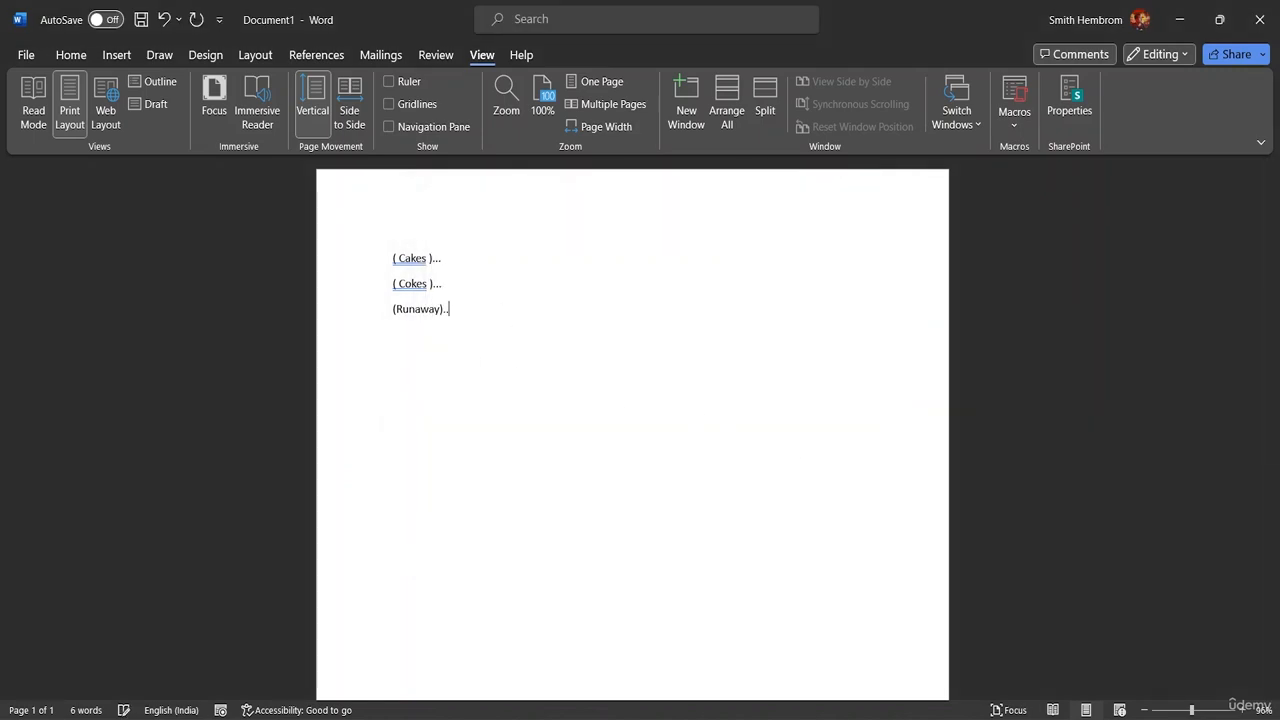
pyautogui.press('BackSpace')
pyautogui.press('BackSpace')
pyautogui.press('BackSpace')
pyautogui.press('BackSpace')
pyautogui.press('BackSpace')
pyautogui.press('BackSpace')
pyautogui.press('BackSpace')
pyautogui.press('BackSpace')
pyautogui.press('BackSpace')
pyautogui.press('BackSpace')
pyautogui.press('BackSpace')
pyautogui.press('BackSpace')
pyautogui.press('BackSpace')
pyautogui.press('BackSpace')
pyautogui.press('BackSpace')
pyautogui.press('BackSpace')
pyautogui.press('BackSpace')
pyautogui.press('BackSpace')
pyautogui.press('BackSpace')
pyautogui.press('BackSpace')
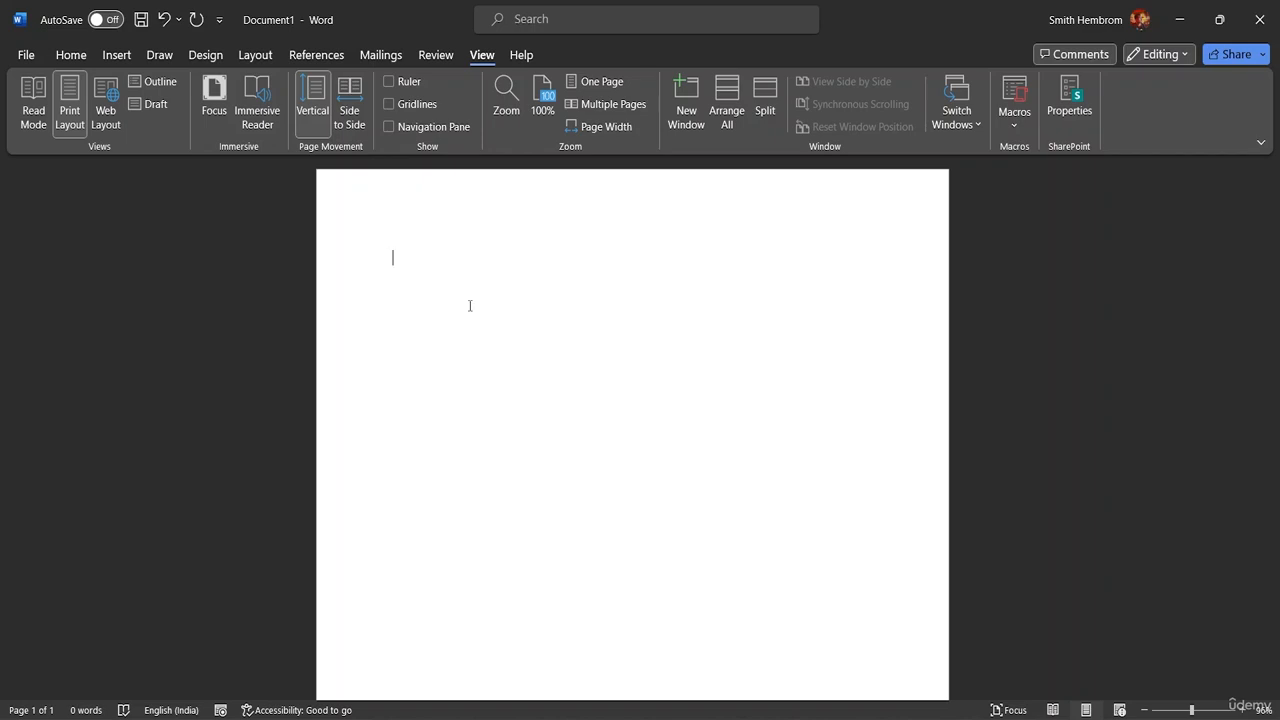
# Step: Enter a list with Cake, Coke, Chocolates and Ballons on separate lines
pyautogui.write('Ca')
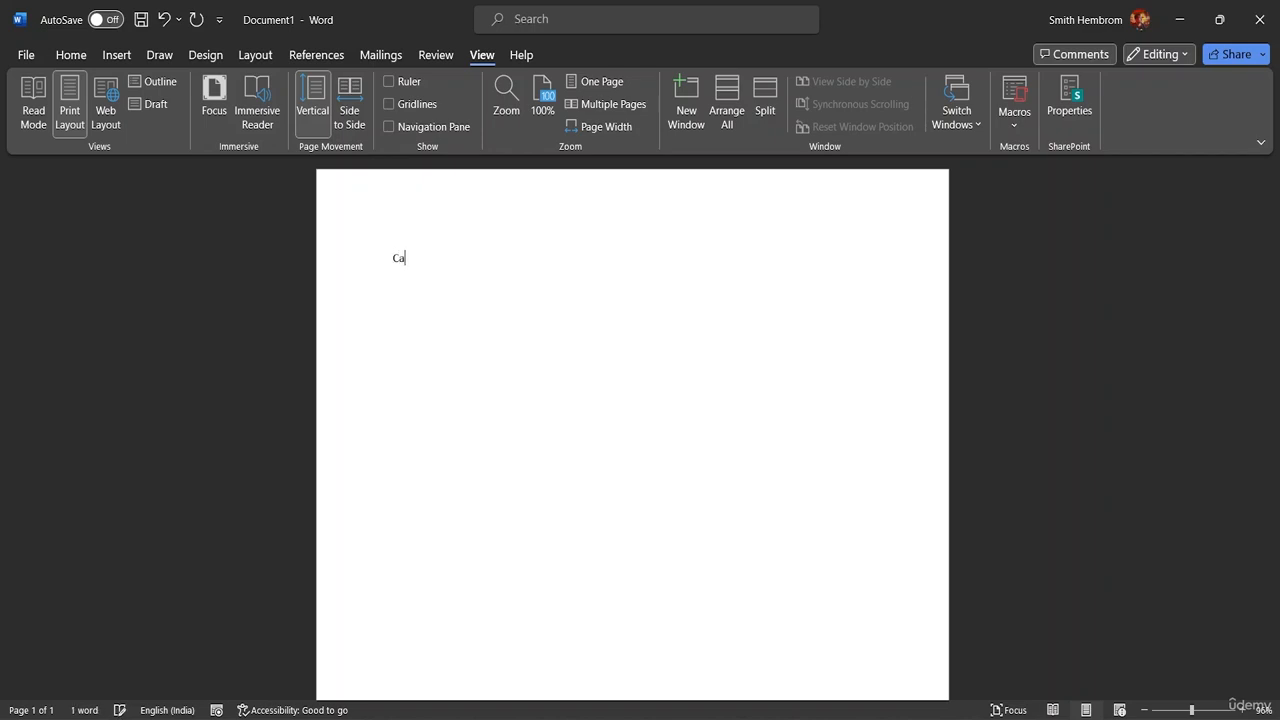
pyautogui.write('kes')
pyautogui.press('BackSpace')
pyautogui.write('C')
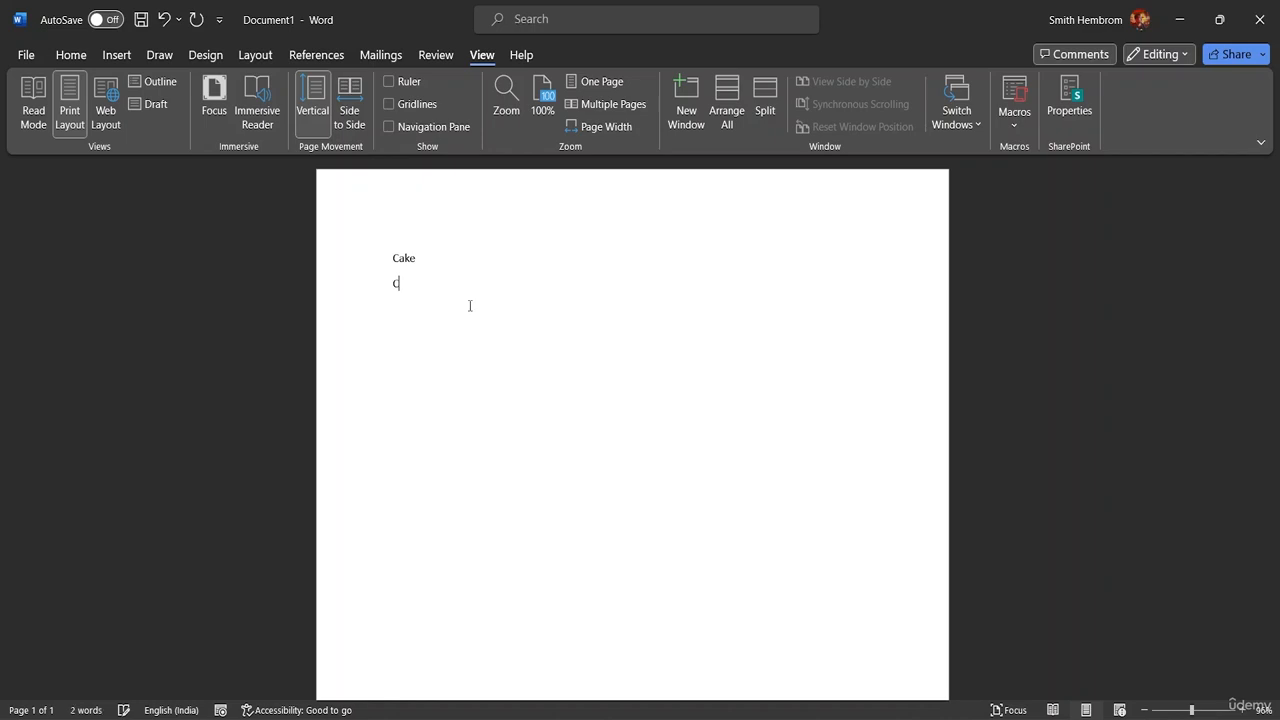
pyautogui.write('oke')
pyautogui.press('Return')
pyautogui.write('Choc')
pyautogui.write('olate')
pyautogui.write('s ')
pyautogui.write('Ba')
pyautogui.write('llons')
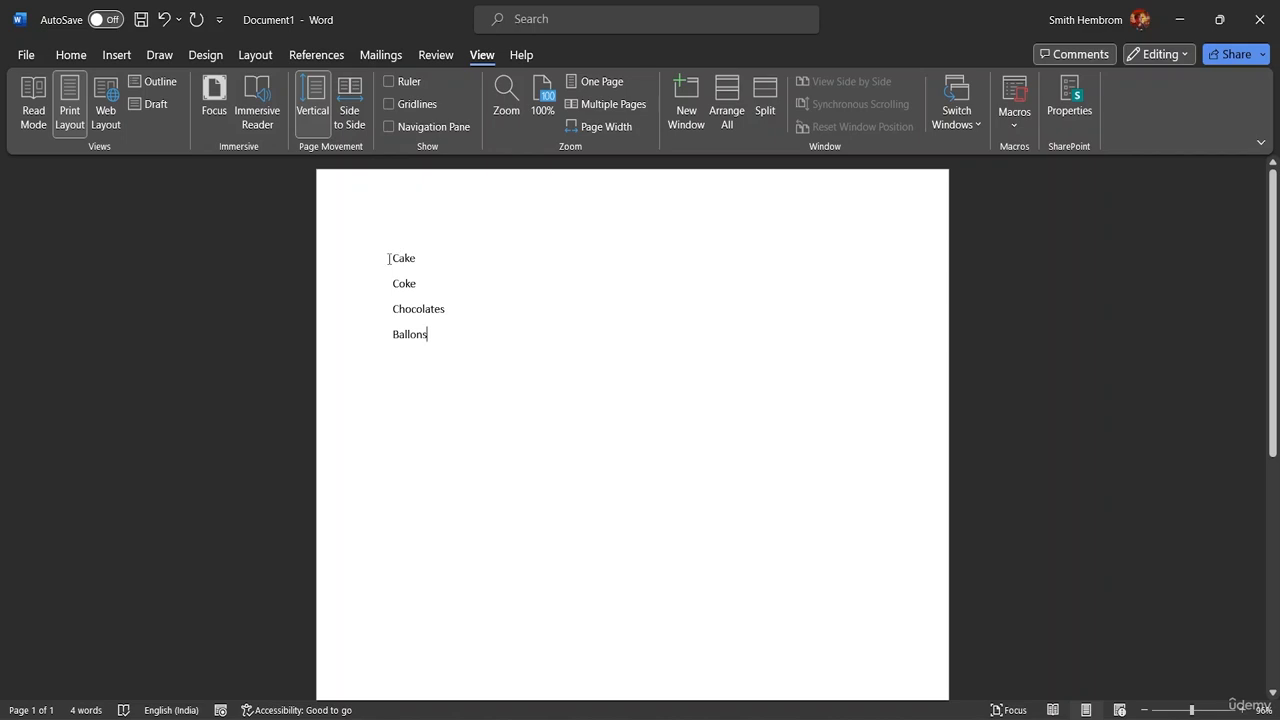
# Step: Start recording a new macro stored in All Documents (Normal.dotm), assigned to the shortcut Ctrl+Shift+B
pyautogui.click(1020, 128)
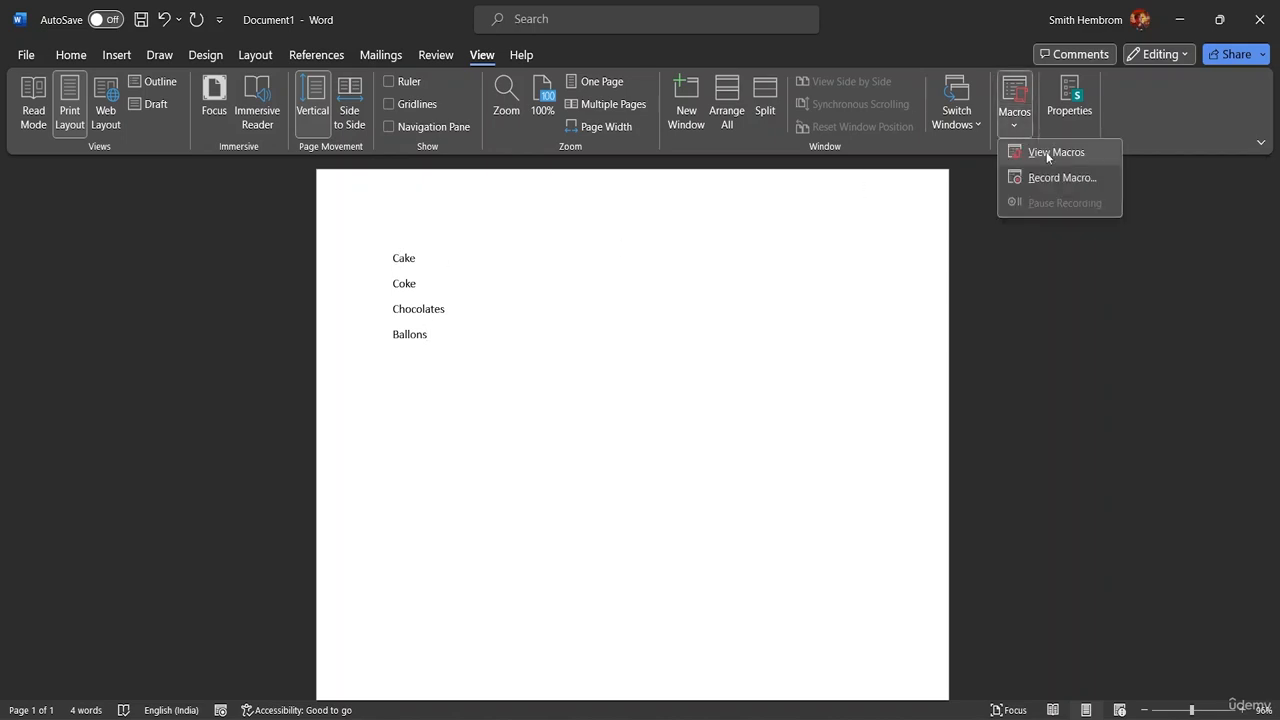
pyautogui.click(1046, 175)
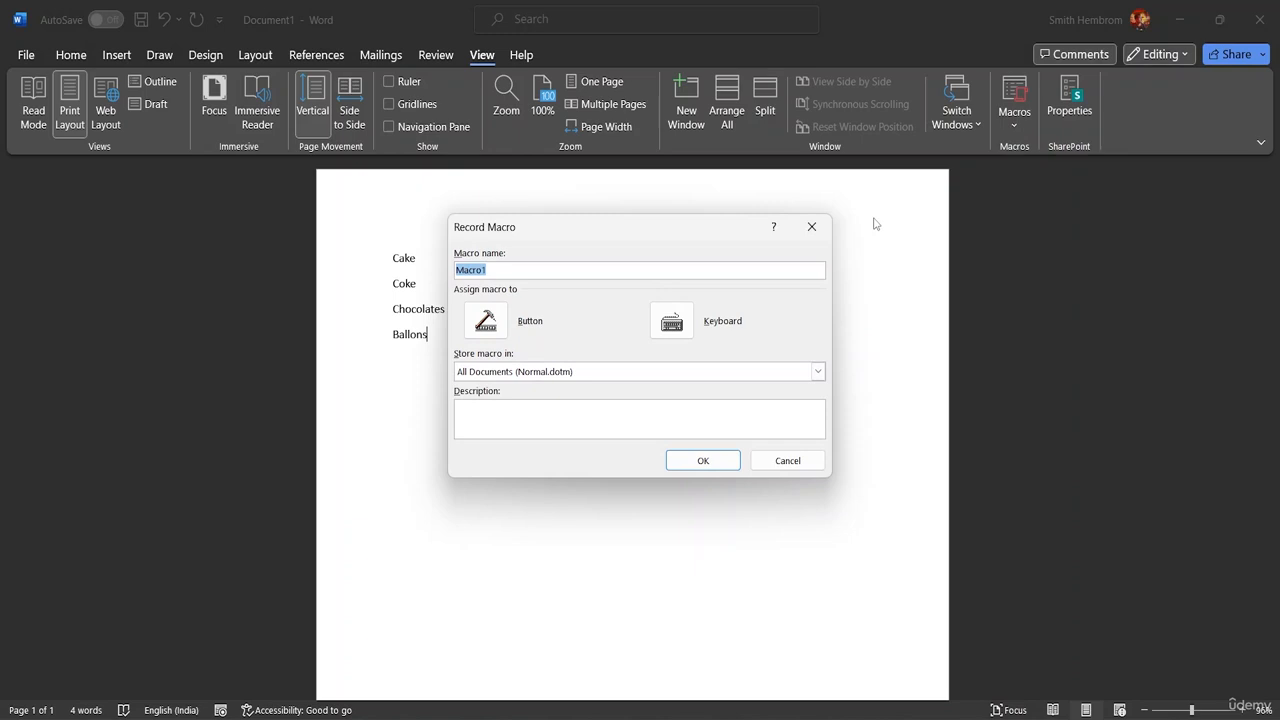
pyautogui.click(684, 328)
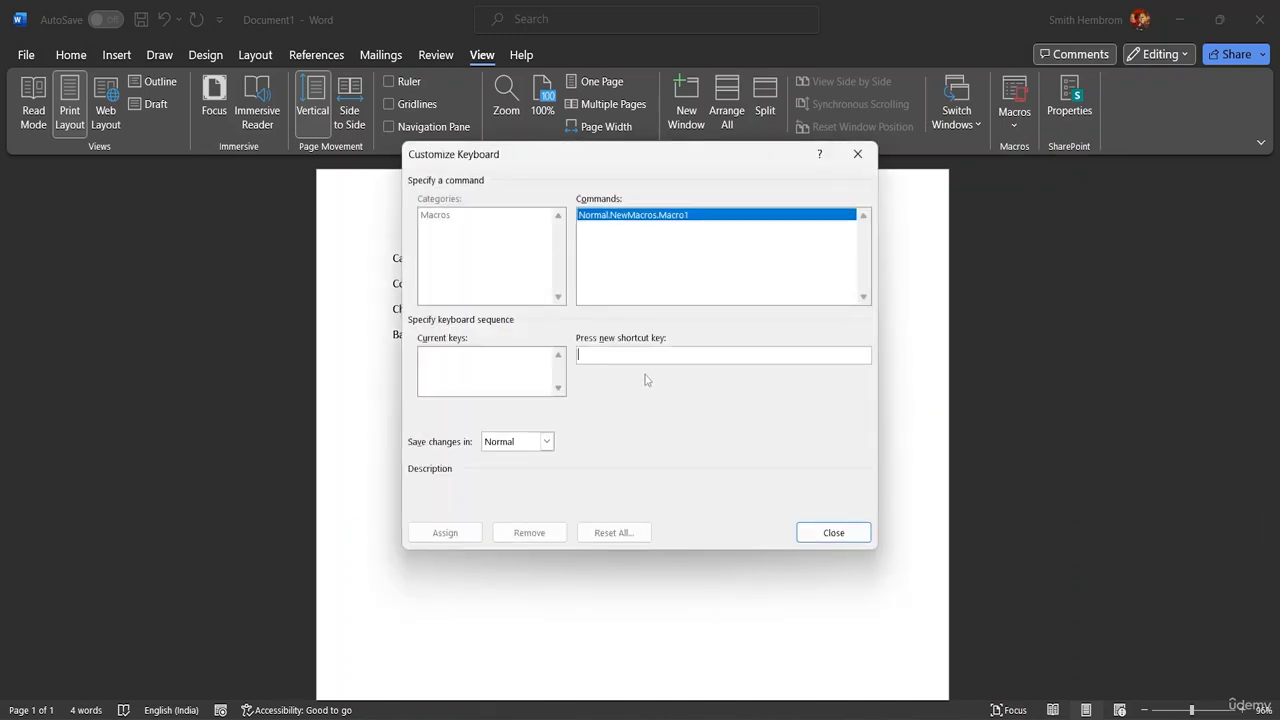
pyautogui.hotkey('ctrl', 'shift', 'b')
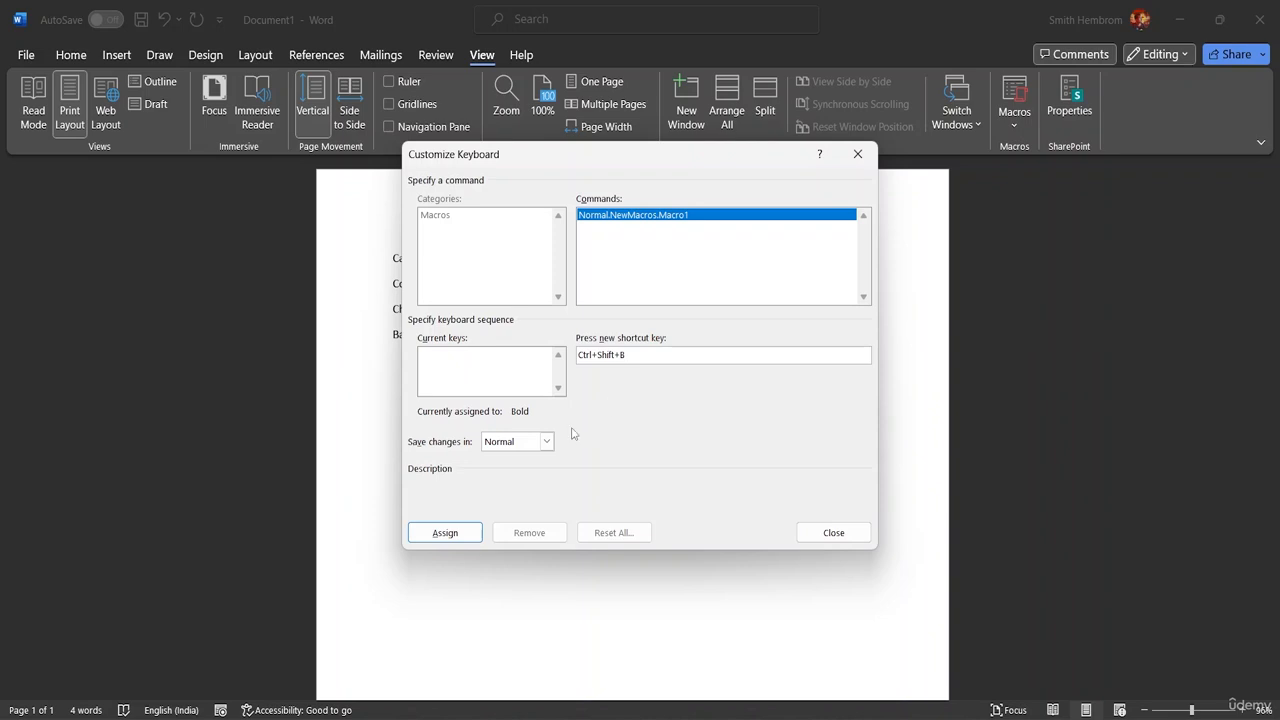
pyautogui.click(446, 534)
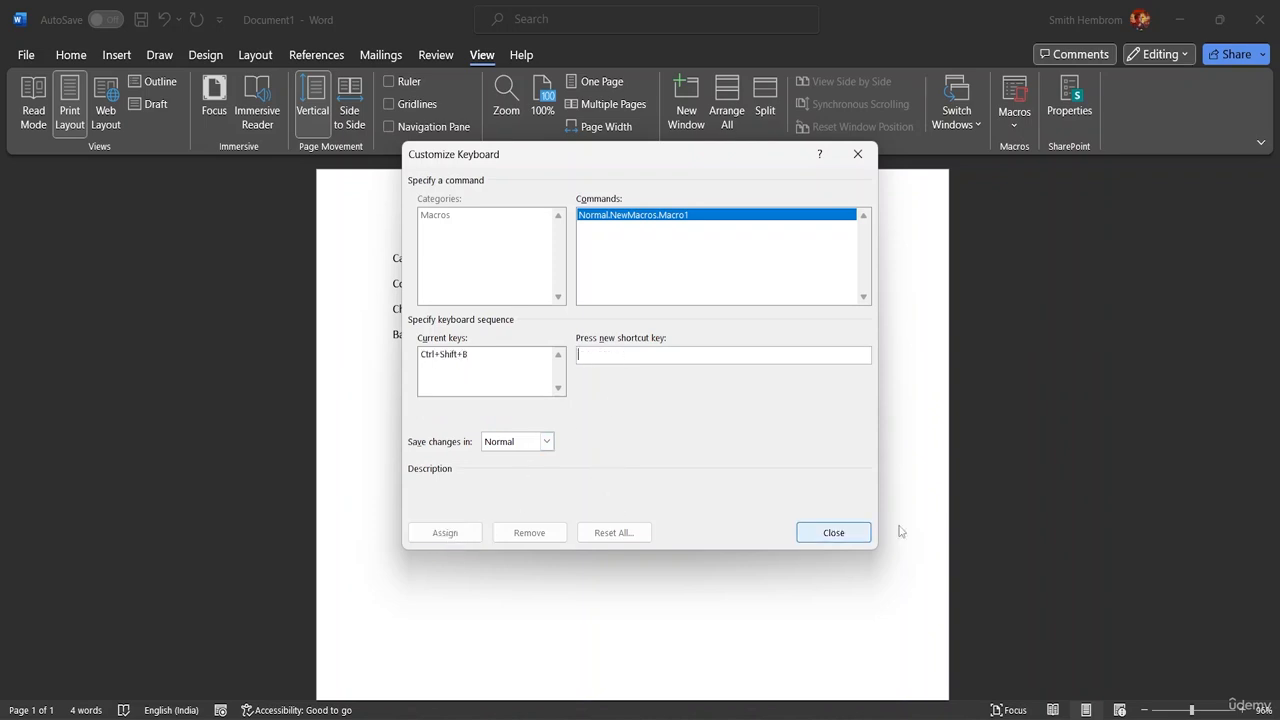
pyautogui.click(833, 532)
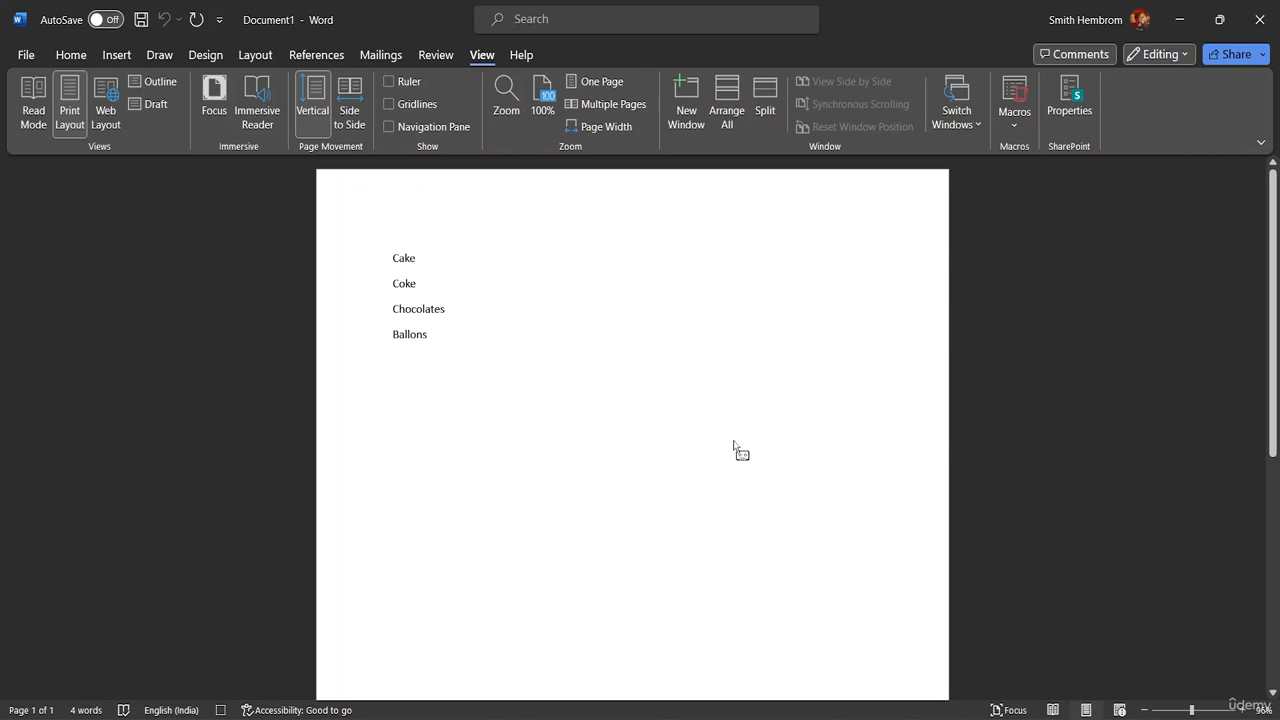
# Step: Record adding an opening bracket before Cake and a closing bracket after it, and stop the macro recording
pyautogui.hotkey('ctrl', 'shift', 'b')
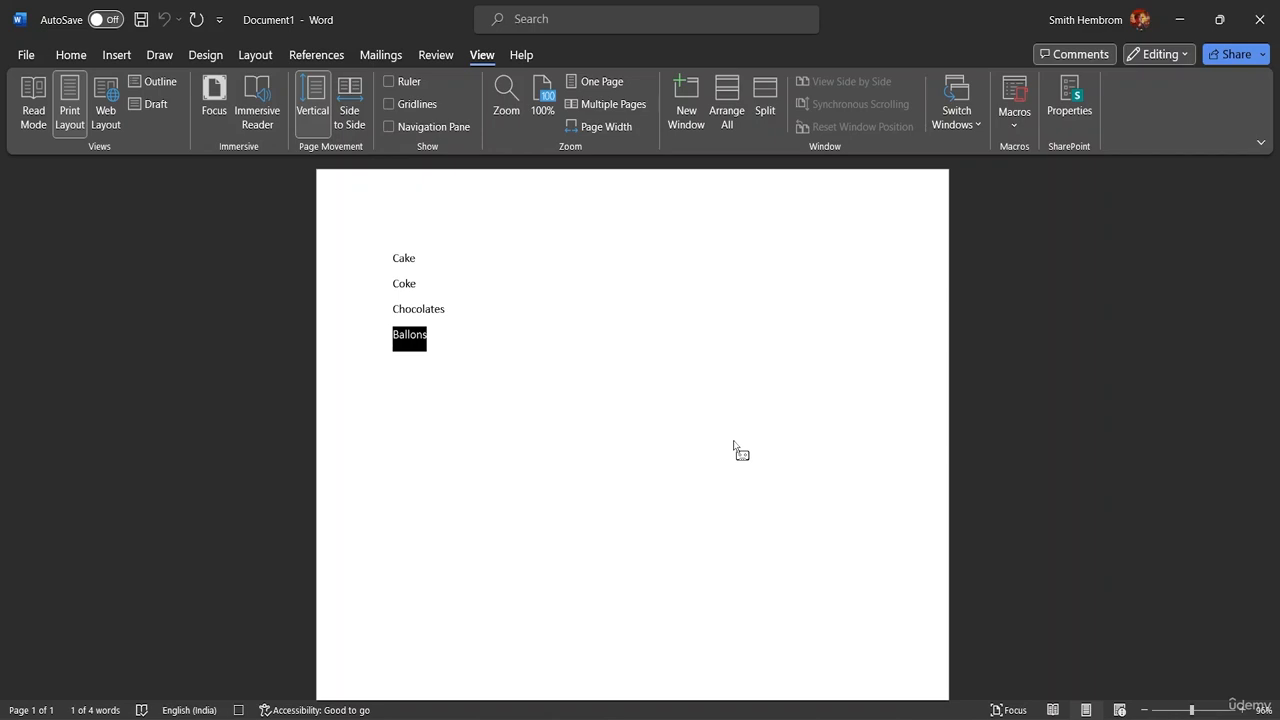
pyautogui.click(548, 376)
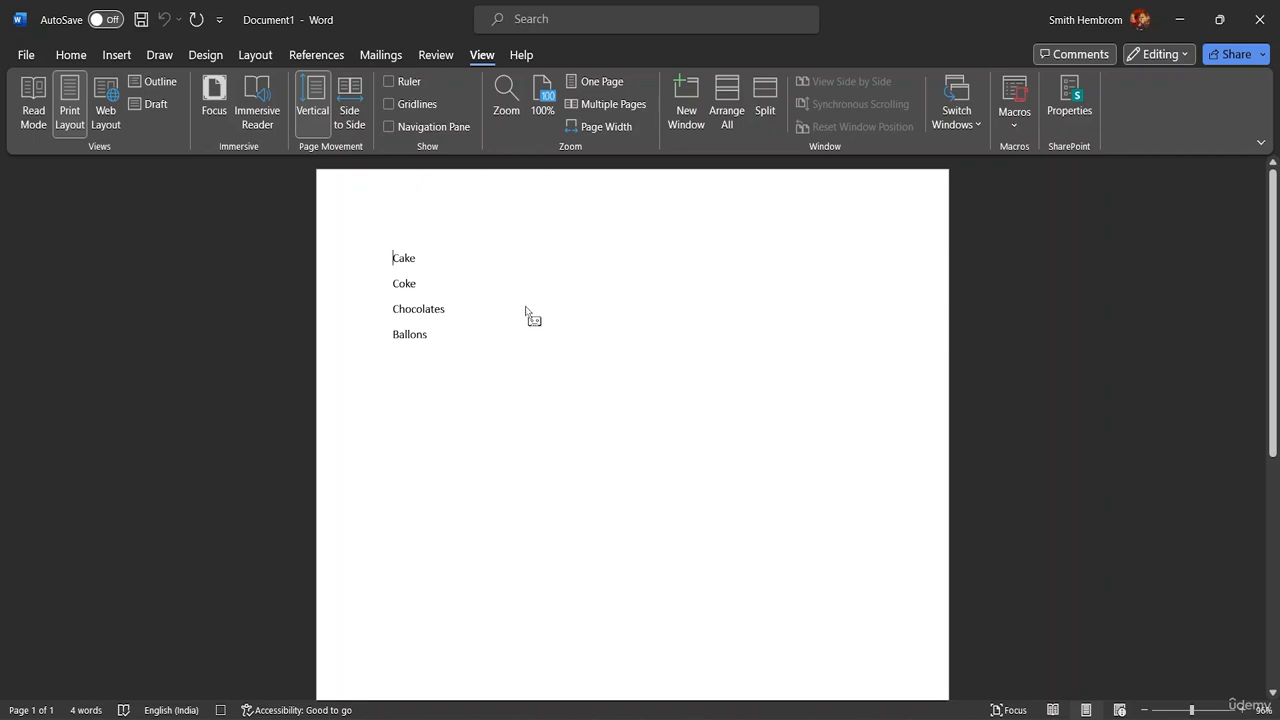
pyautogui.hotkey('ctrl', 'Home')
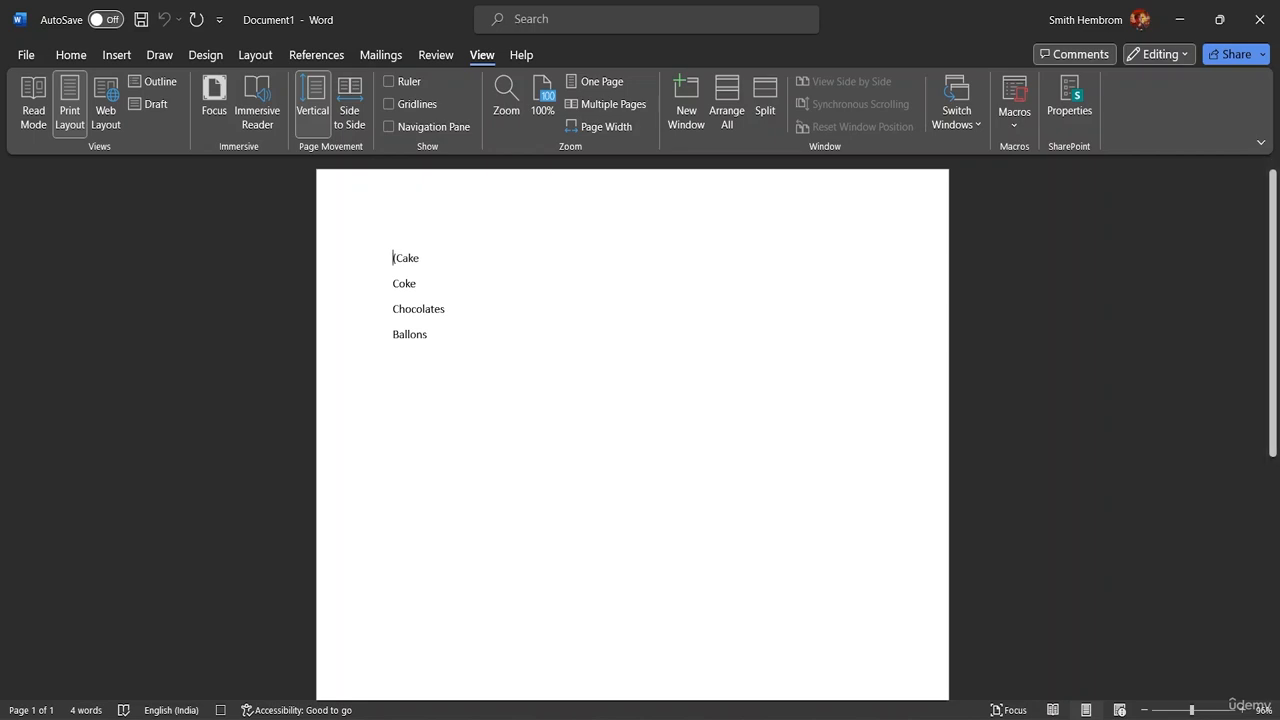
pyautogui.write('(')
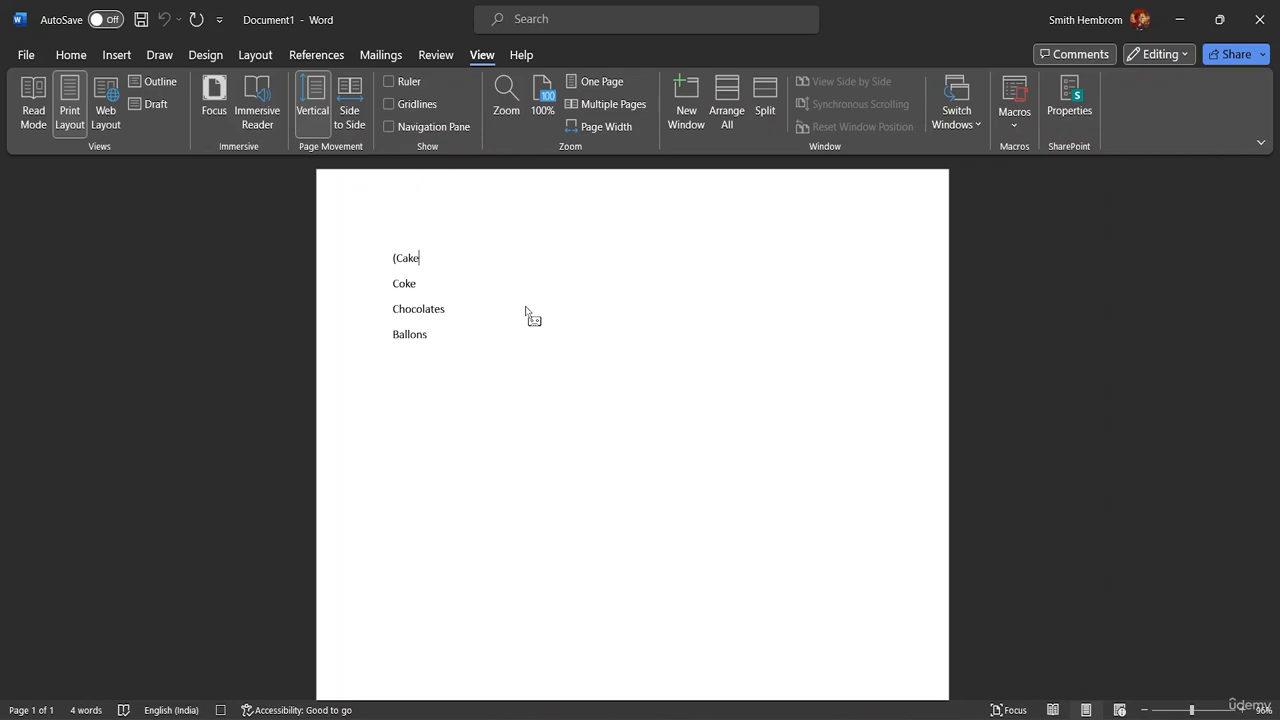
pyautogui.write(')')
pyautogui.click(1014, 112)
pyautogui.click(1054, 176)
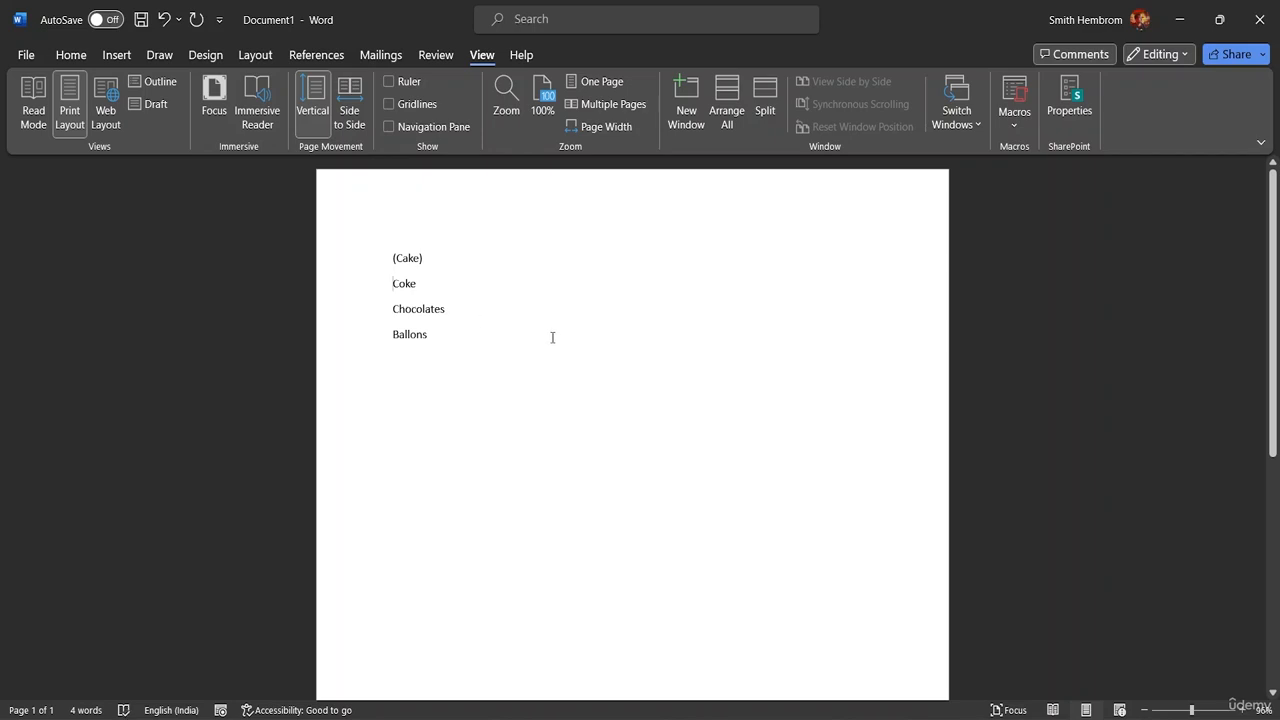
# Step: Run the recorded bracket macro by its shortcut on the Coke, Chocolates and Ballons lines
pyautogui.hotkey('ctrl', 'm')
pyautogui.hotkey('ctrl', 'm')
pyautogui.click(390, 337)
pyautogui.hotkey('ctrl', 'm')
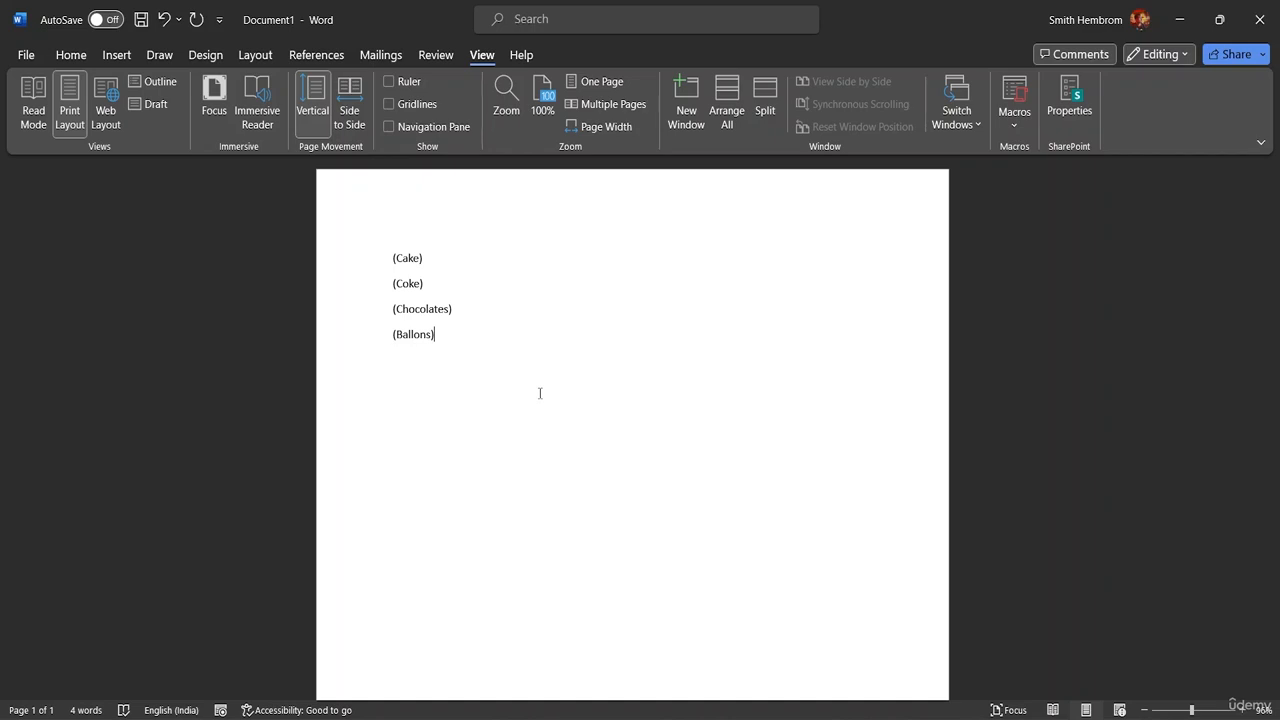
# Step: Open the code of Macro1 for editing and move its code window slightly within the editor
pyautogui.click(1017, 124)
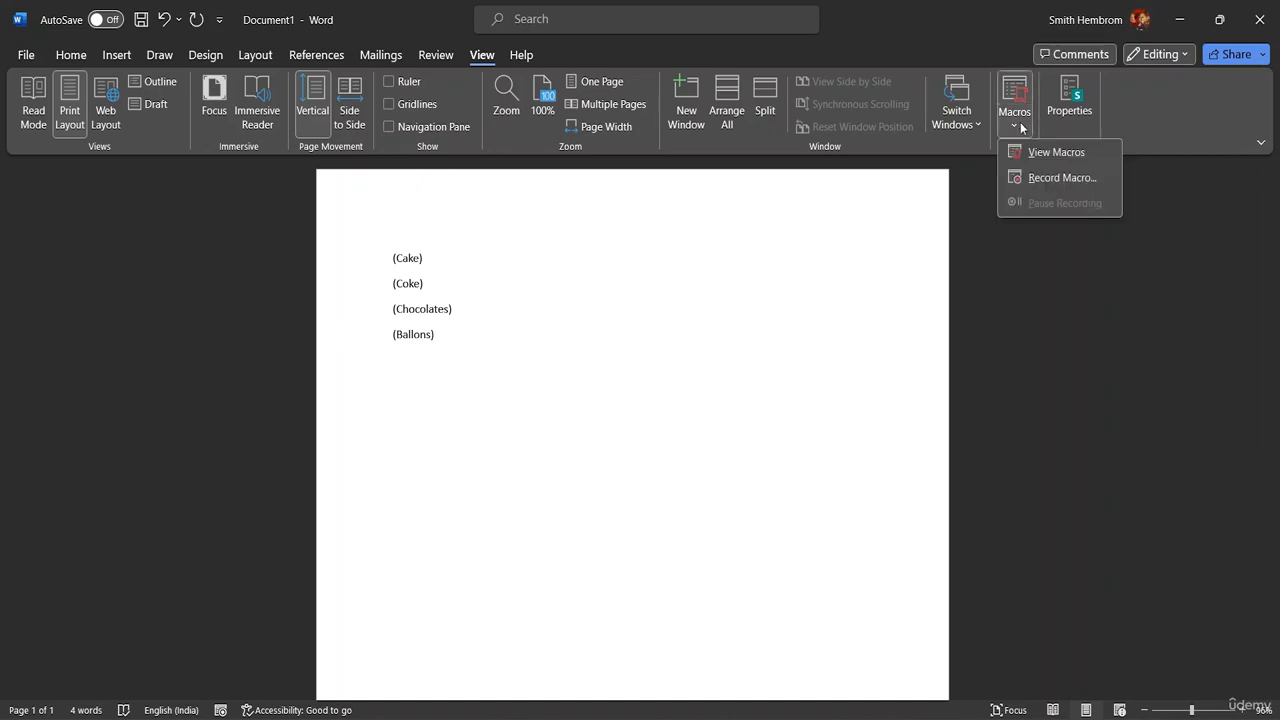
pyautogui.click(1057, 151)
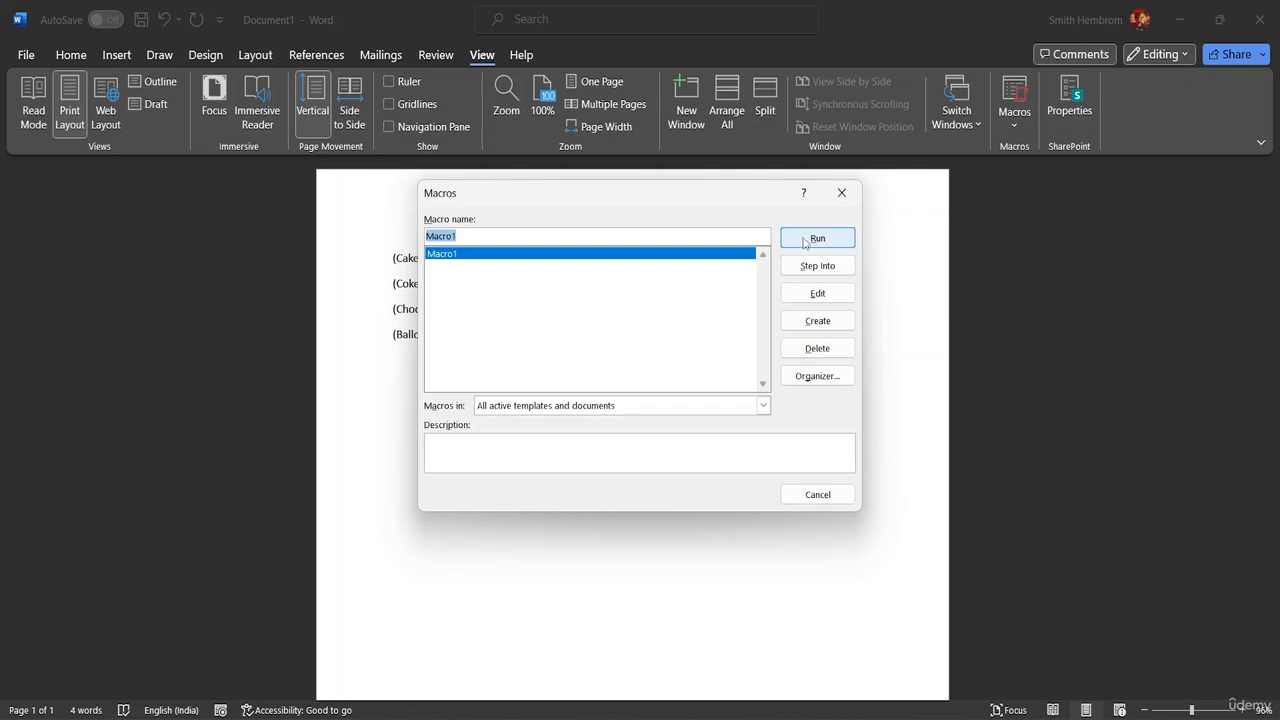
pyautogui.click(811, 295)
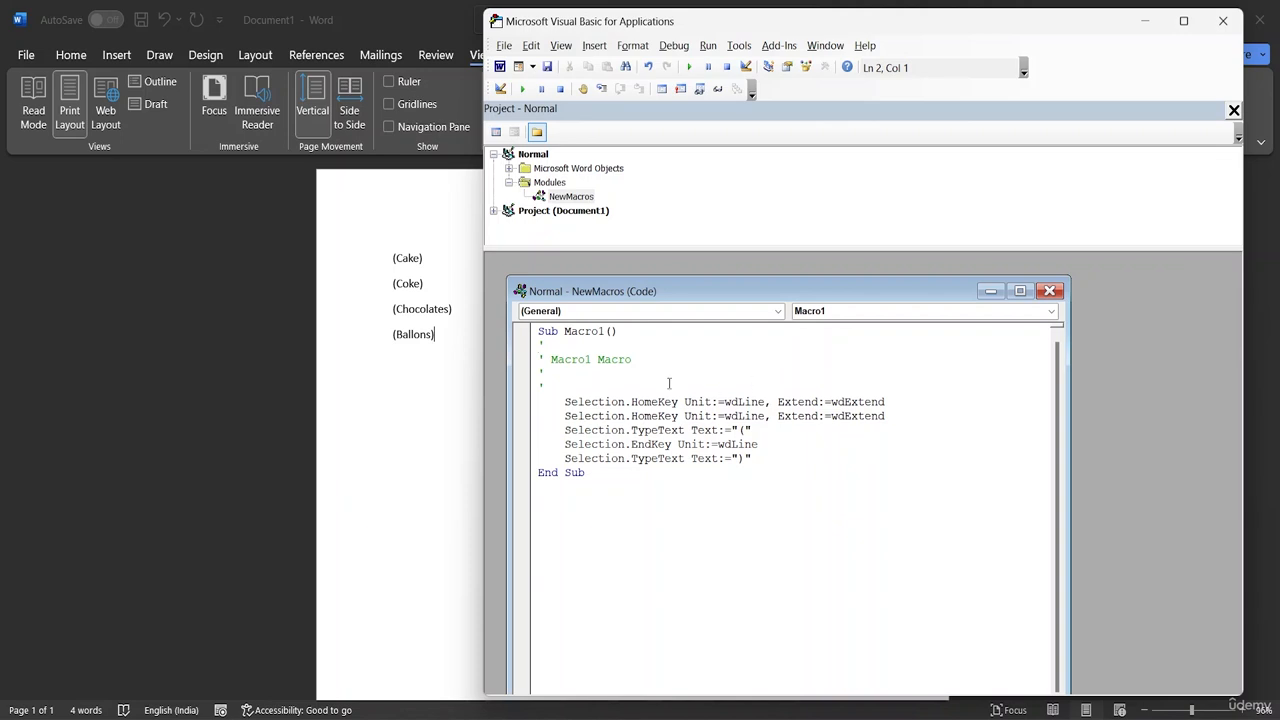
pyautogui.moveTo(753, 295); pyautogui.dragTo(793, 279)
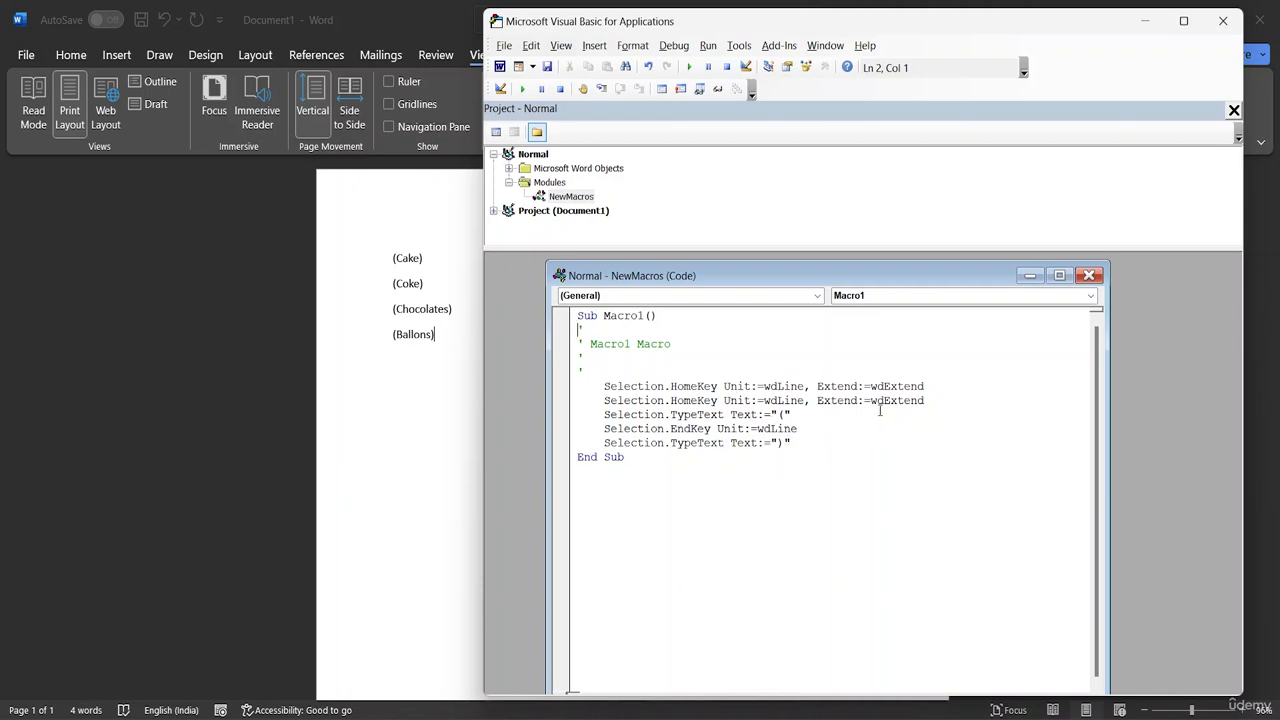
# Step: Change Macro1's last TypeText value to "(" and empty its first TypeText value, and minimise the code editor
pyautogui.click(785, 443)
pyautogui.press('BackSpace')
pyautogui.write('(')
pyautogui.click(783, 415)
pyautogui.press('BackSpace')
pyautogui.write(')')
pyautogui.press('Return')
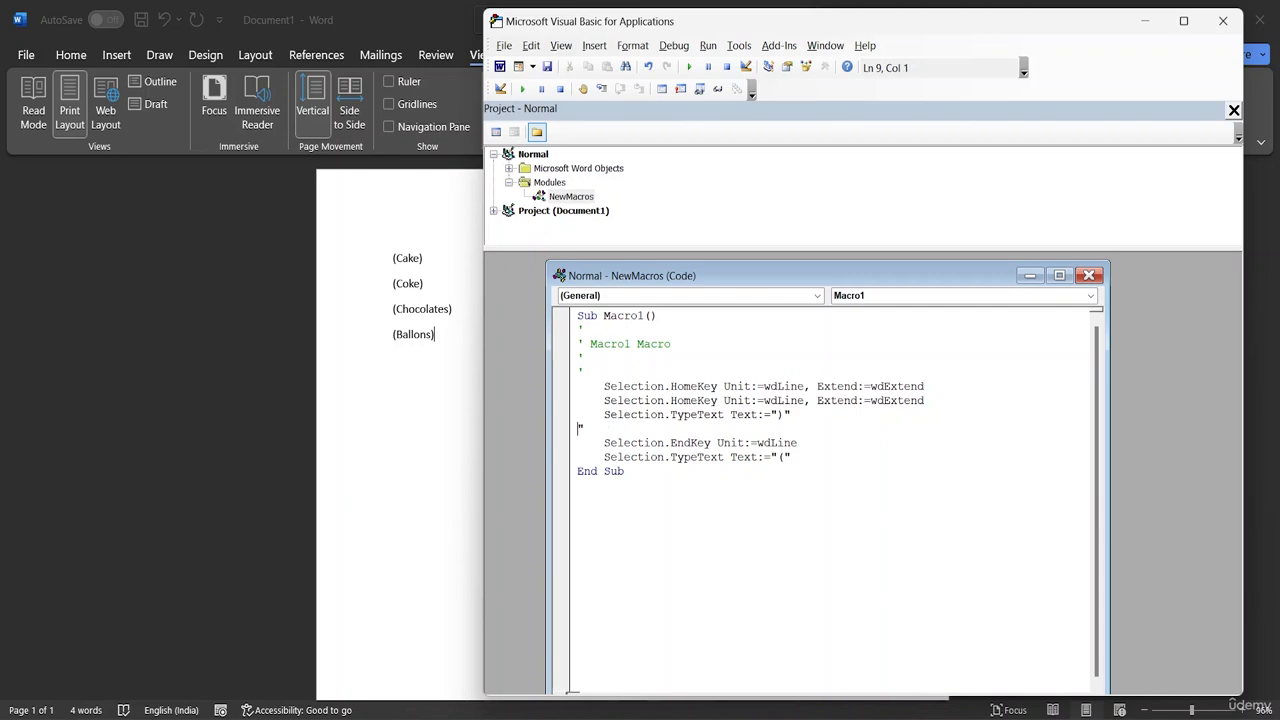
pyautogui.press('Tab')
pyautogui.press('BackSpace')
pyautogui.press('BackSpace')
pyautogui.press('BackSpace')
pyautogui.press('BackSpace')
pyautogui.click(829, 519)
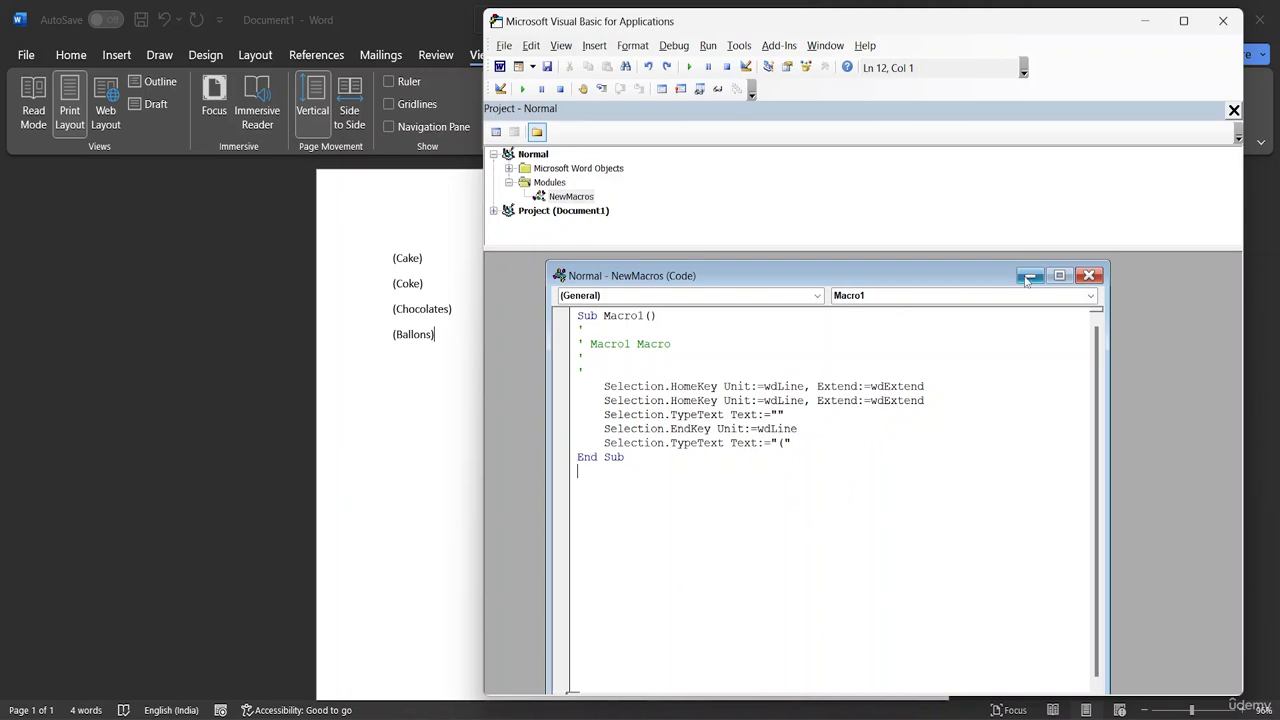
pyautogui.click(1029, 276)
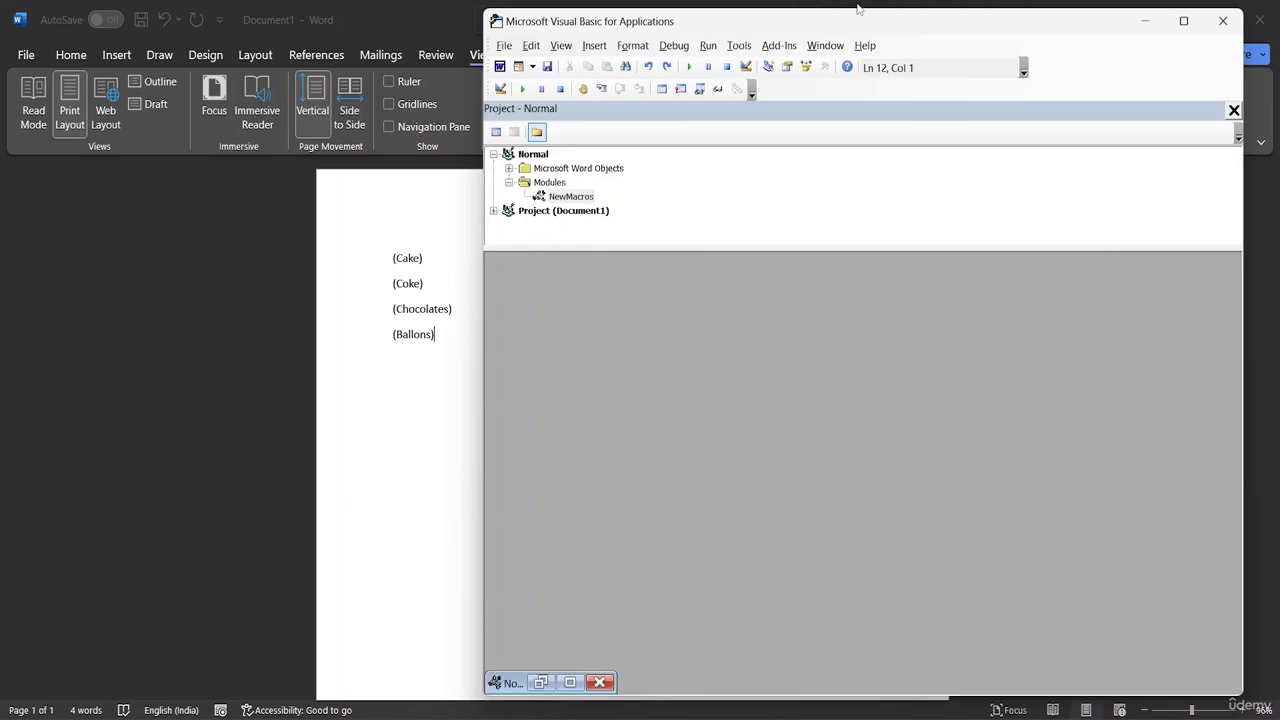
pyautogui.click(1144, 20)
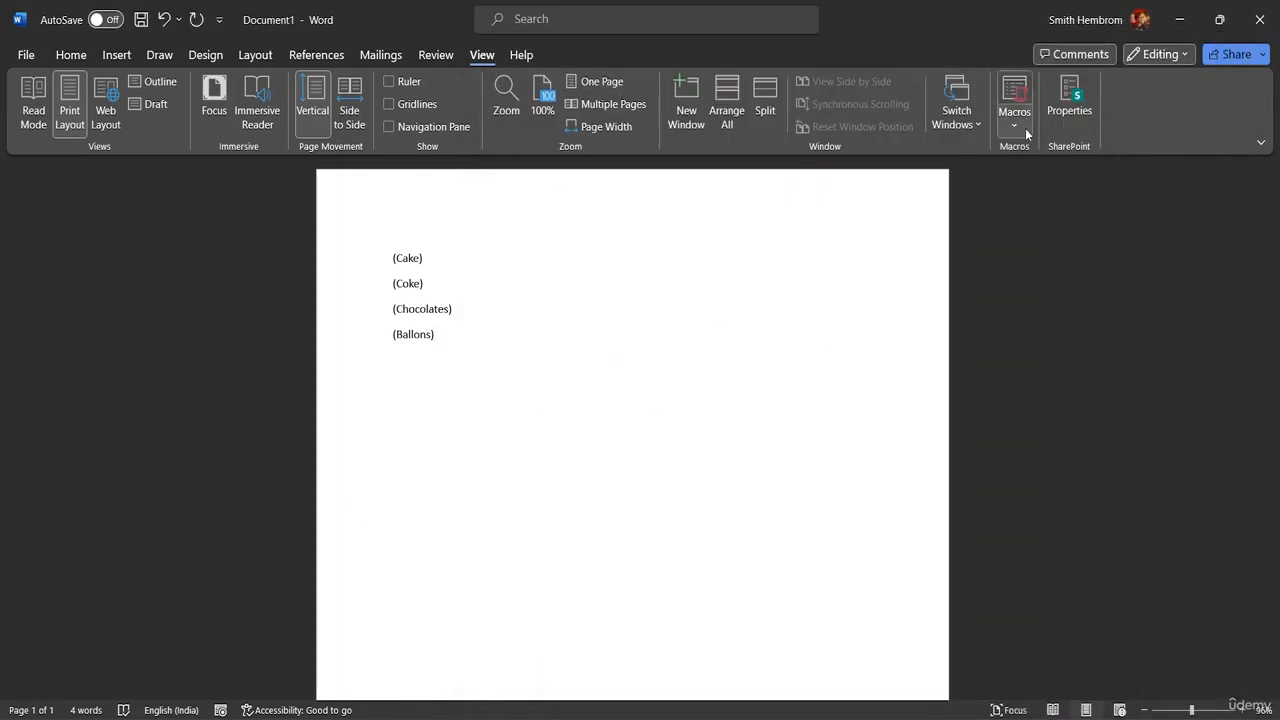
# Step: Run the edited Macro1 on the Ballons line and add an empty line below it
pyautogui.click(1015, 118)
pyautogui.click(1037, 158)
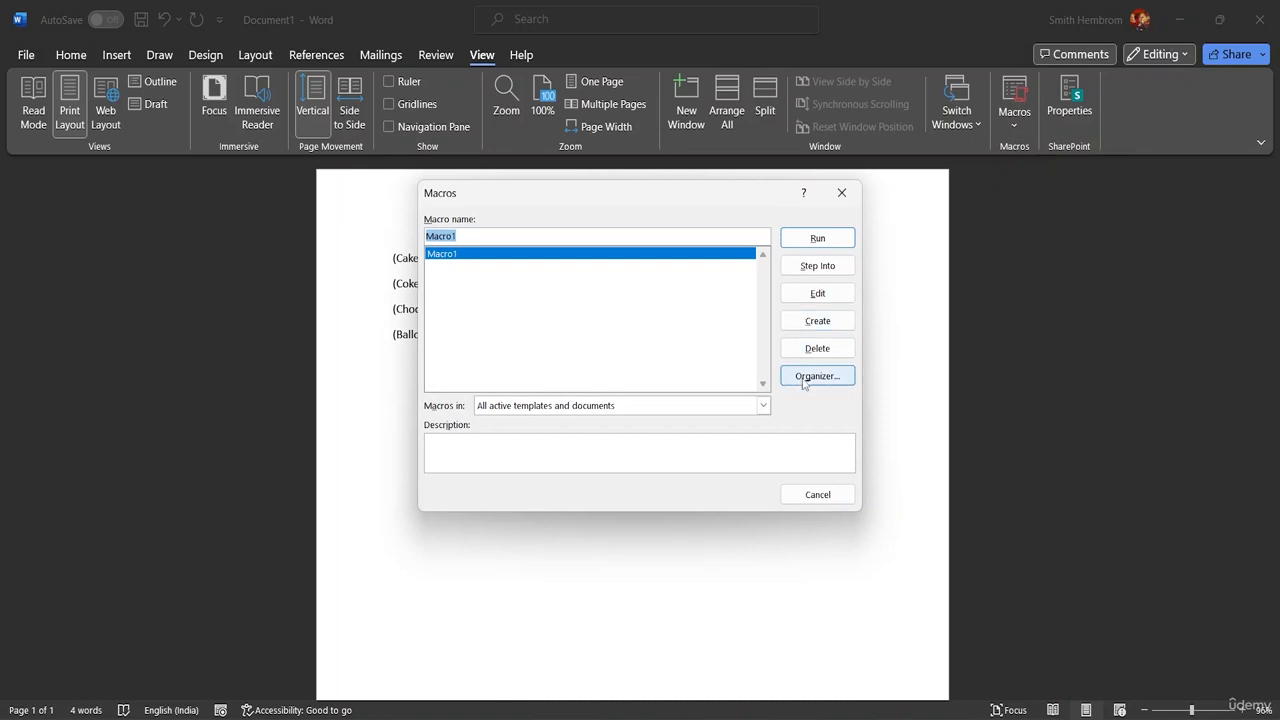
pyautogui.click(829, 240)
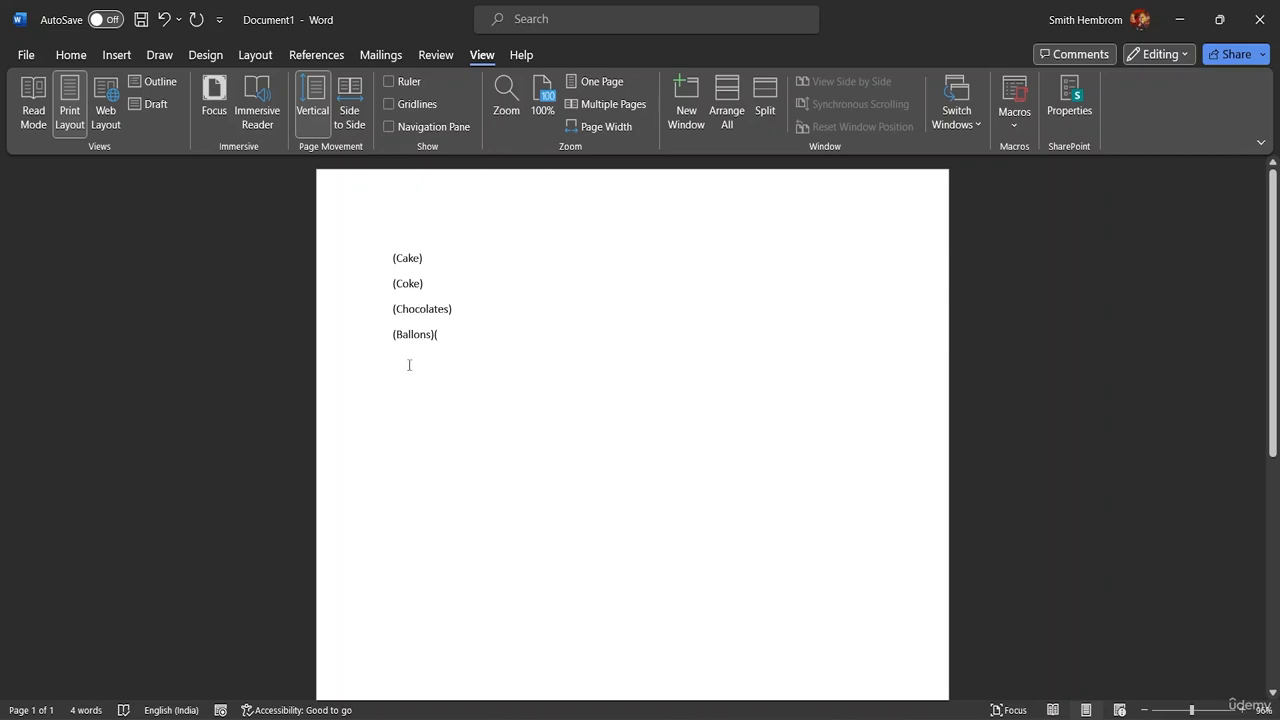
pyautogui.press('Return')
pyautogui.write('(')
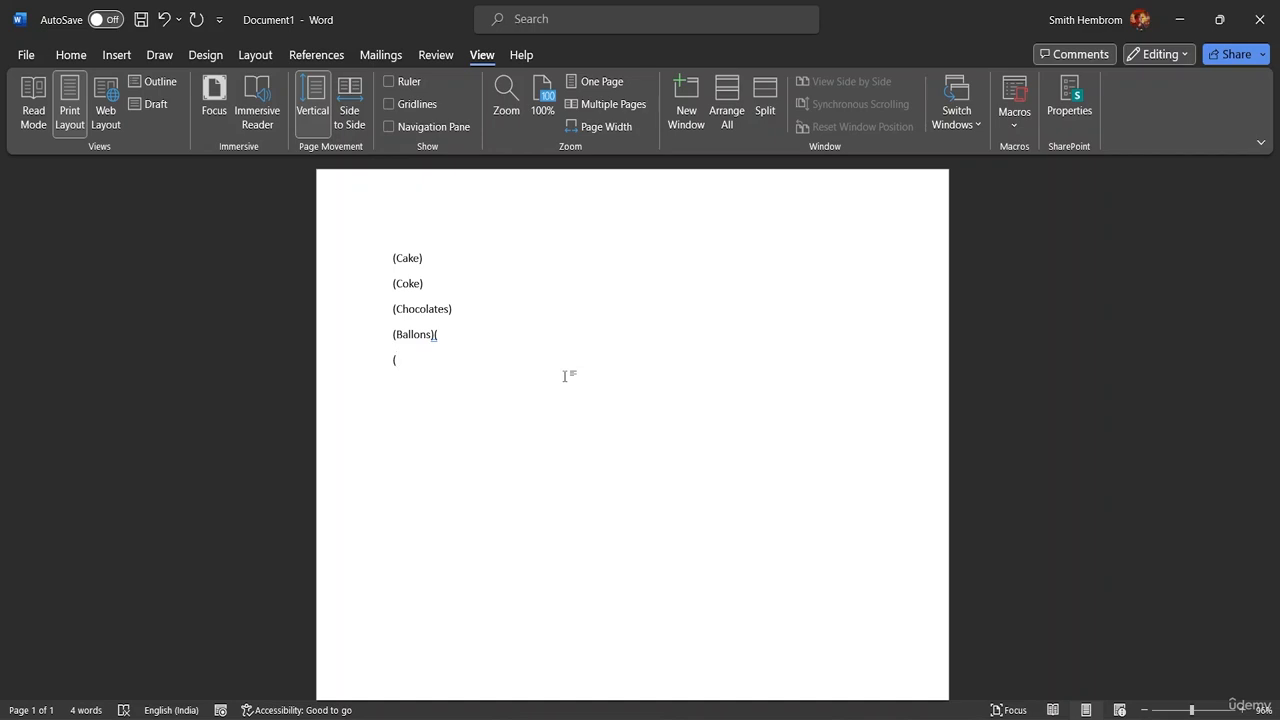
pyautogui.press('BackSpace')
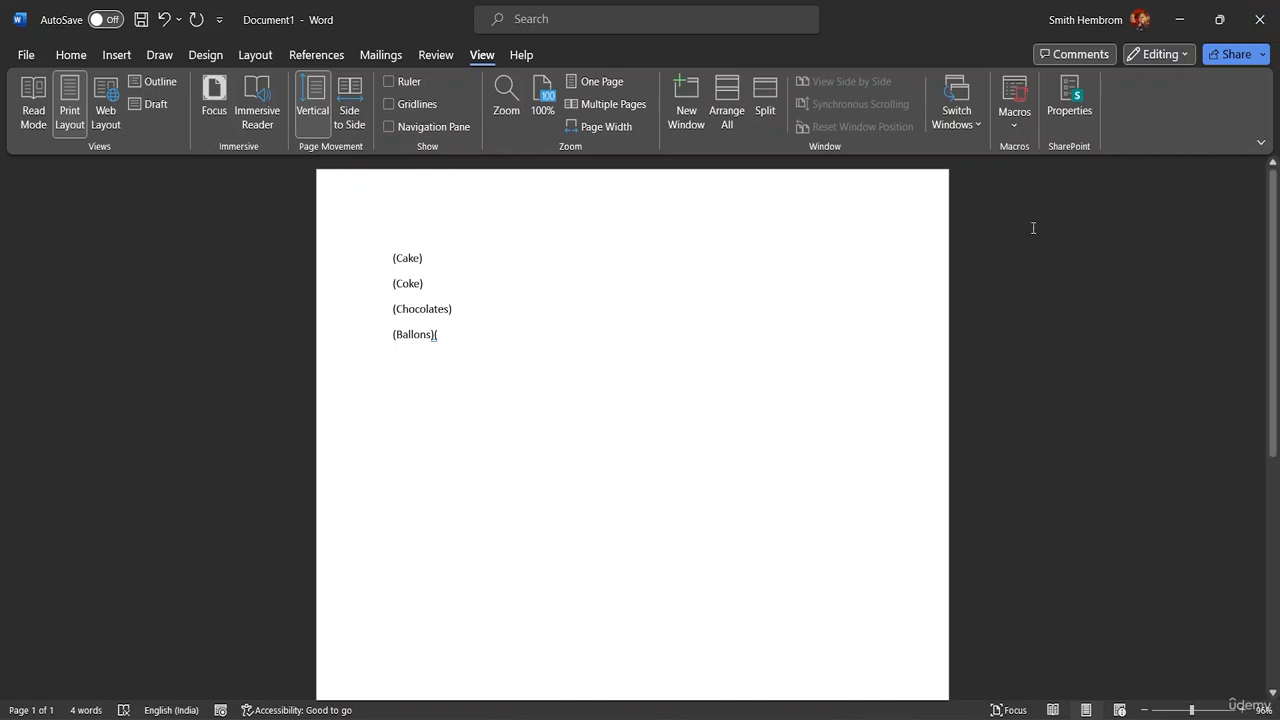
# Step: Examine the edited code of Macro1 and close the code editor
pyautogui.click(1014, 120)
pyautogui.click(1037, 152)
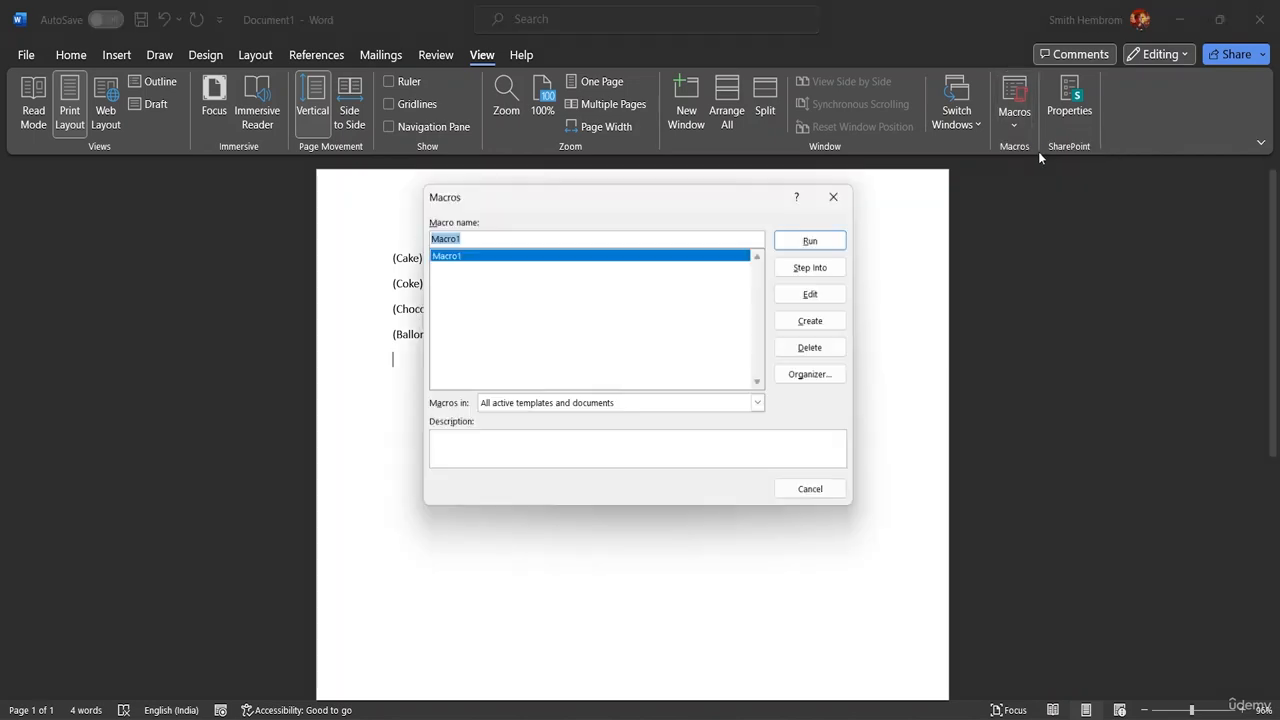
pyautogui.click(827, 294)
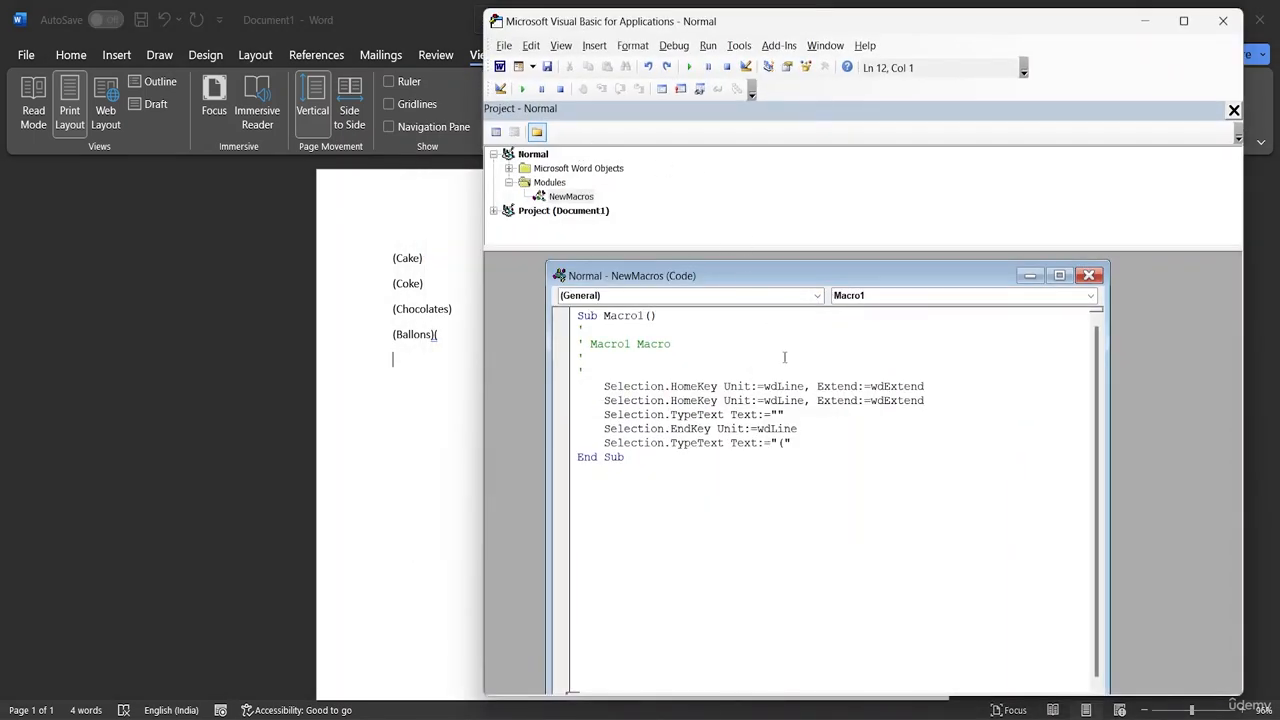
pyautogui.click(1222, 20)
pyautogui.click(1014, 126)
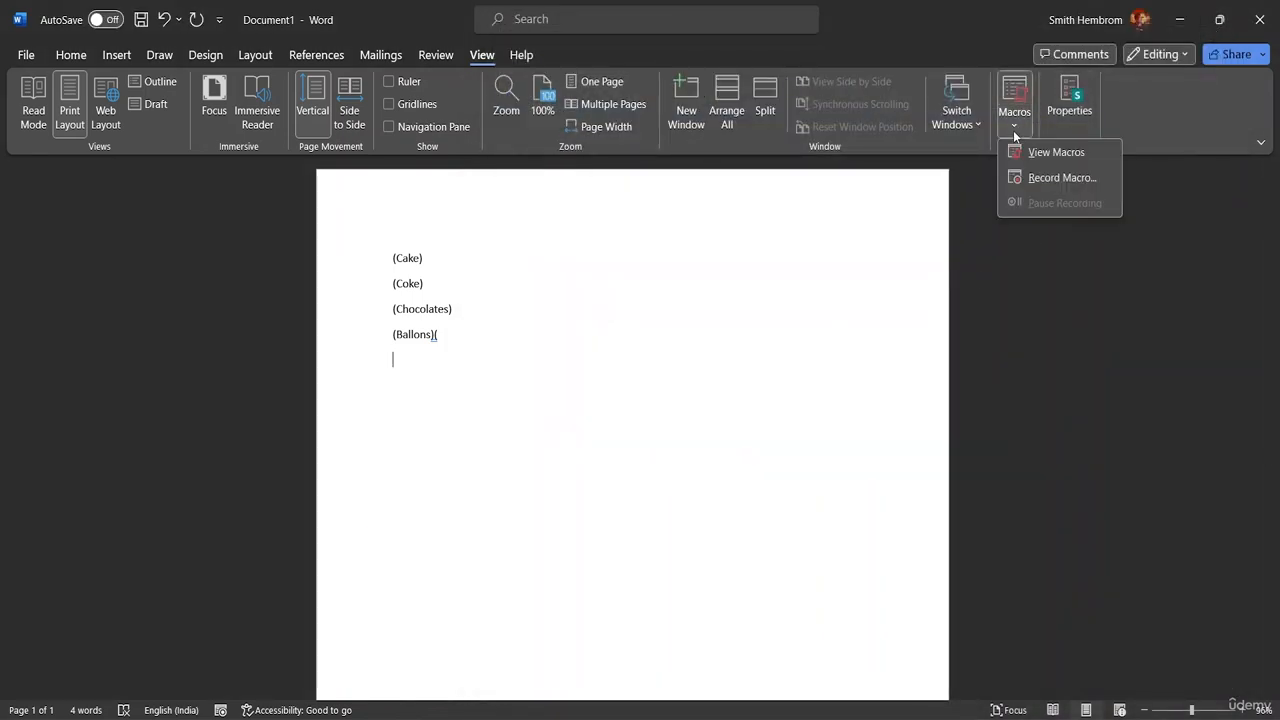
pyautogui.click(1048, 157)
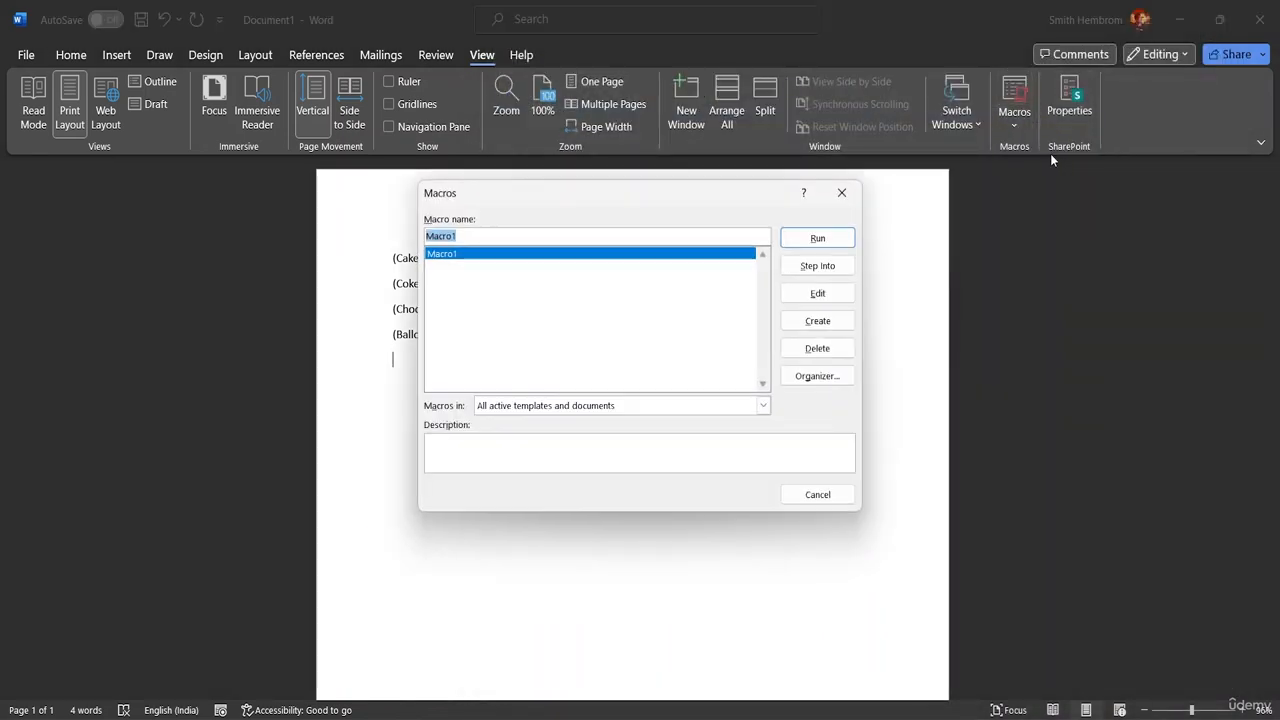
pyautogui.click(813, 348)
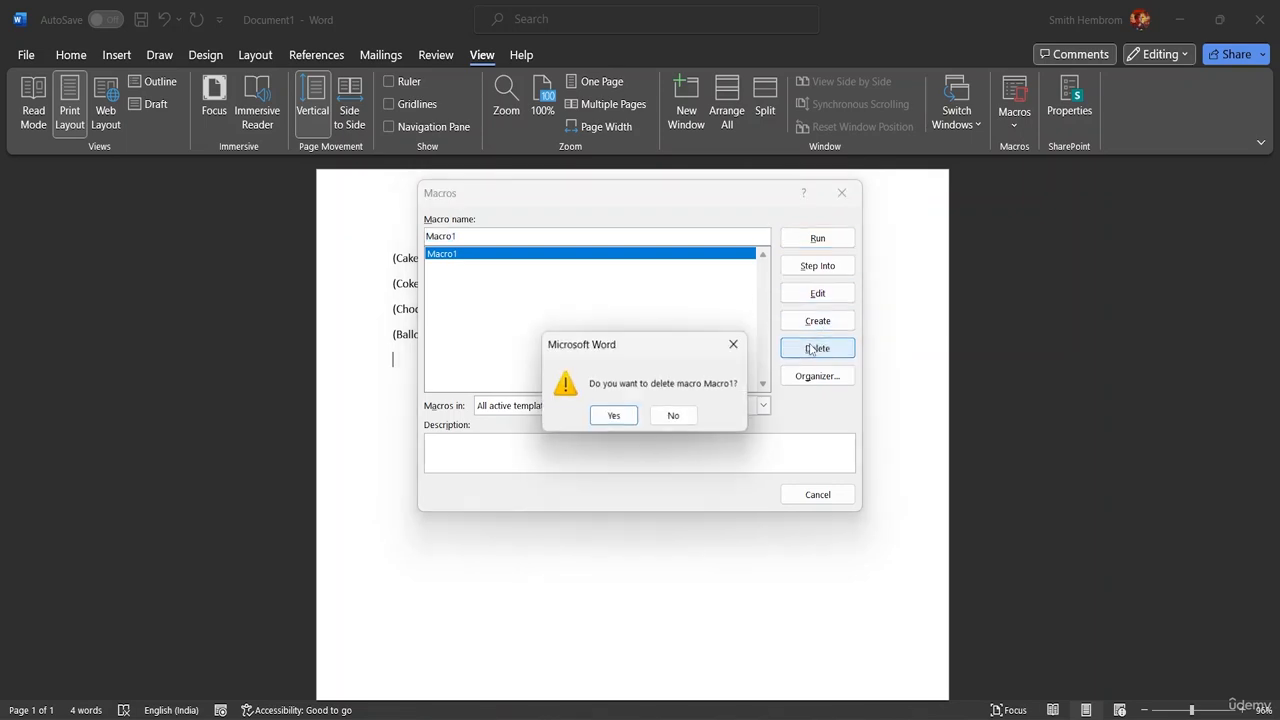
pyautogui.click(735, 345)
pyautogui.click(800, 320)
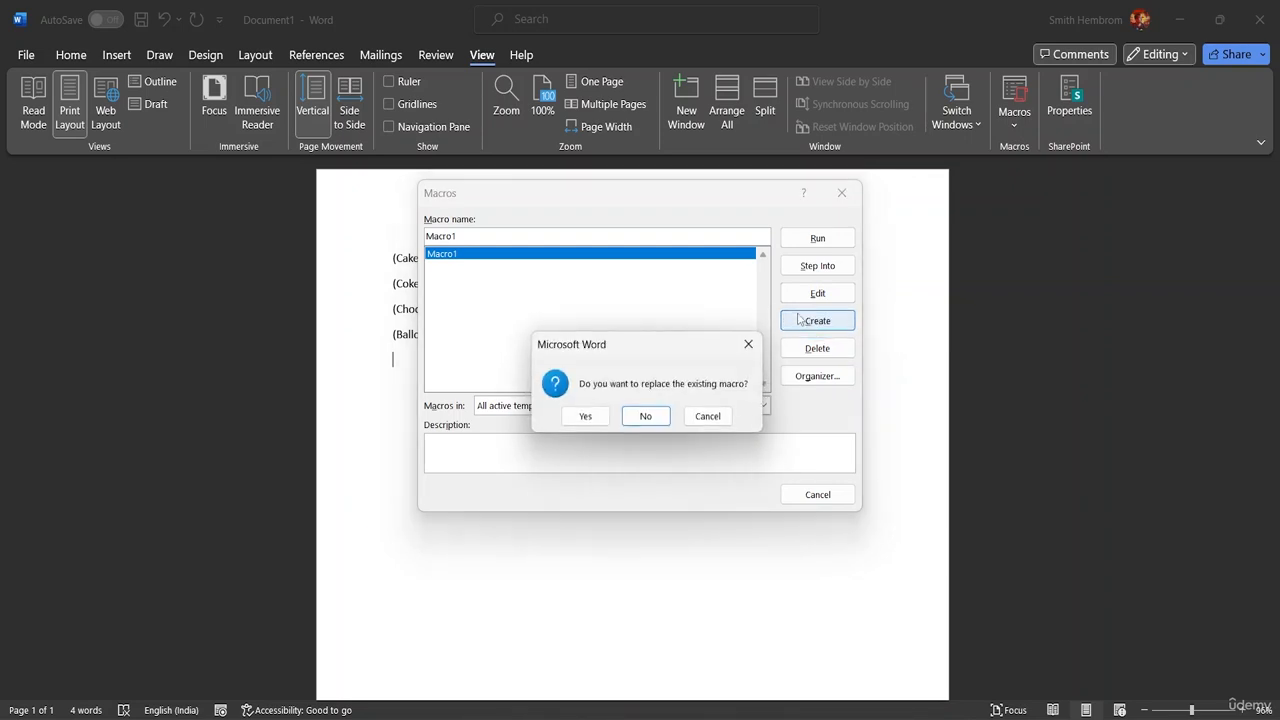
pyautogui.click(710, 416)
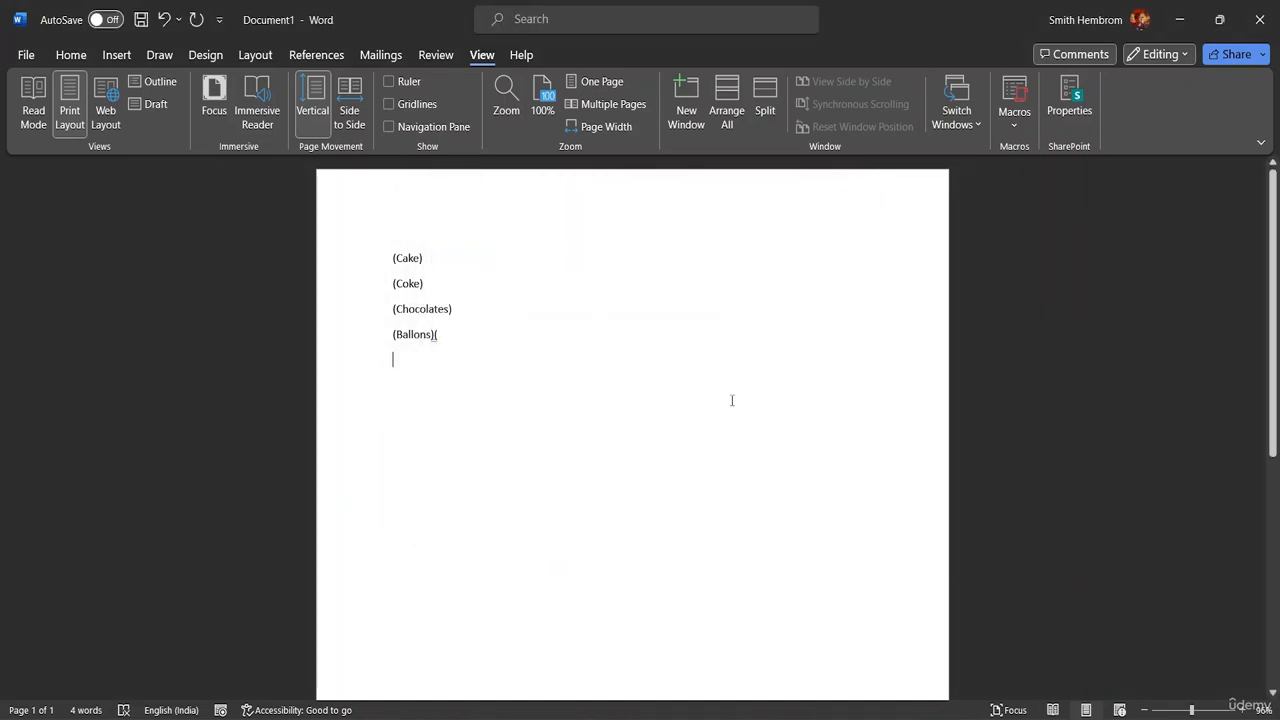
# Step: Delete the saved macro Macro1 and close the macro list
pyautogui.click(1014, 118)
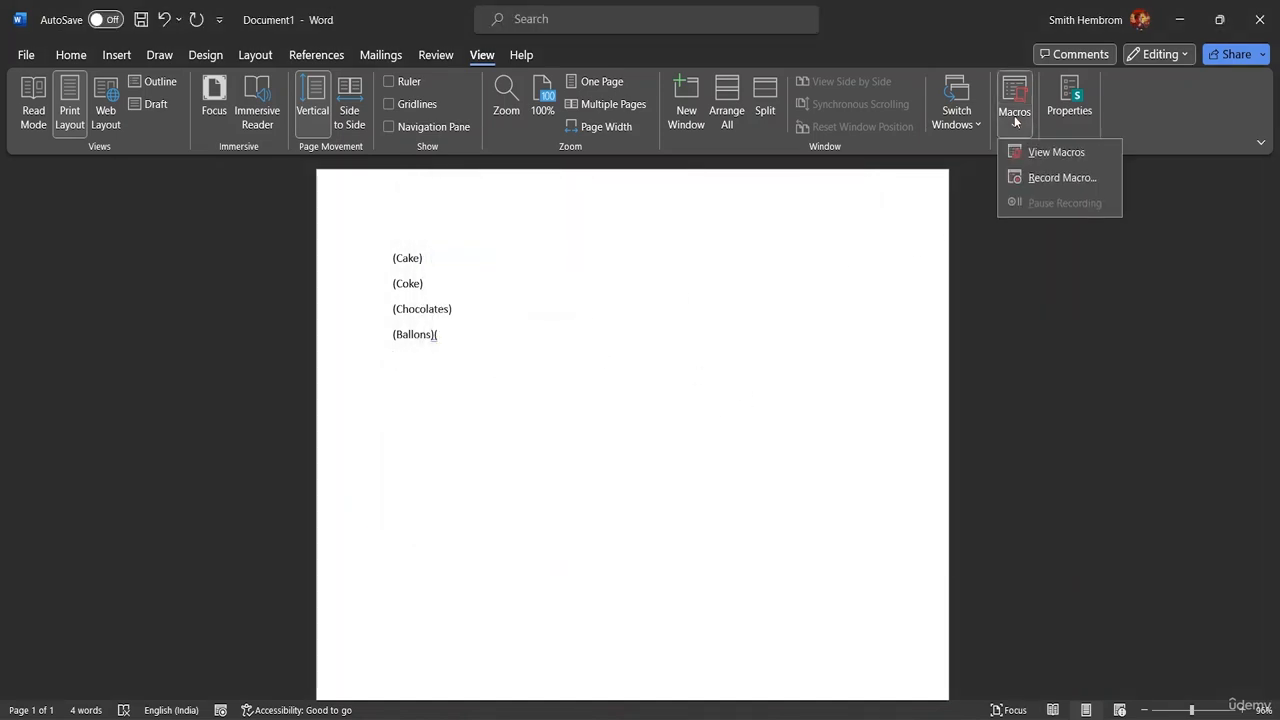
pyautogui.click(1031, 153)
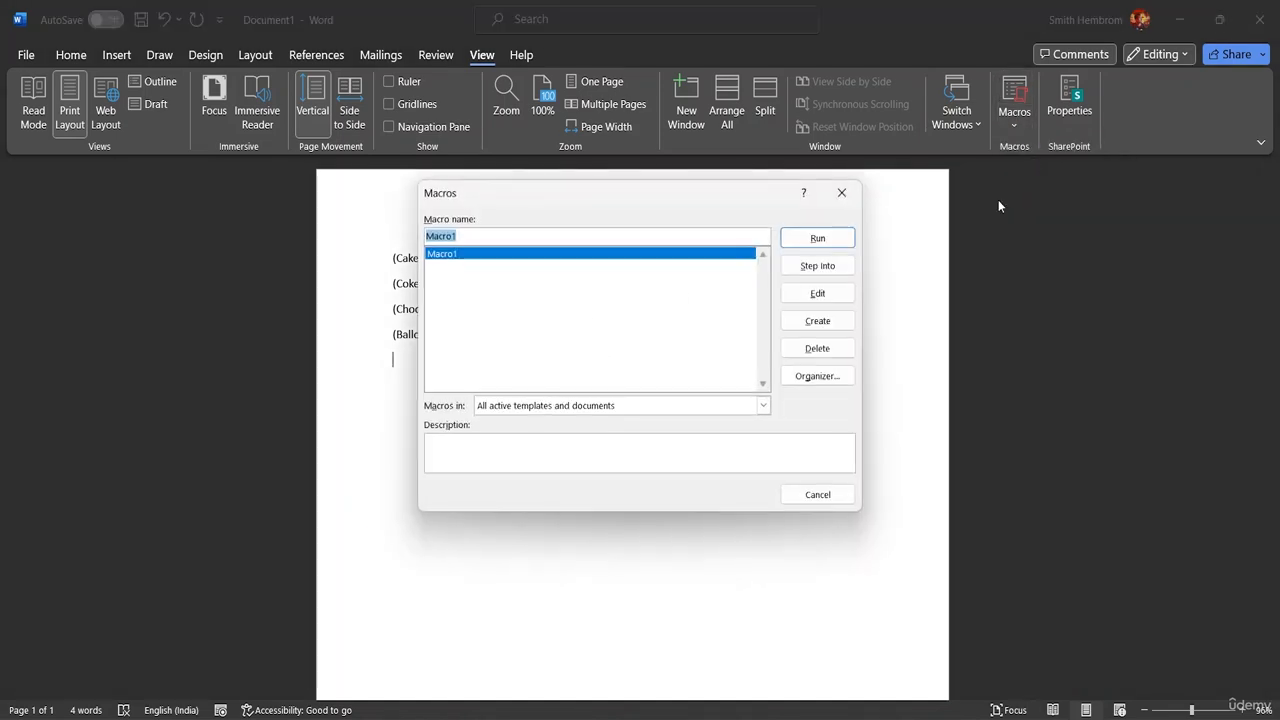
pyautogui.click(817, 348)
pyautogui.click(614, 418)
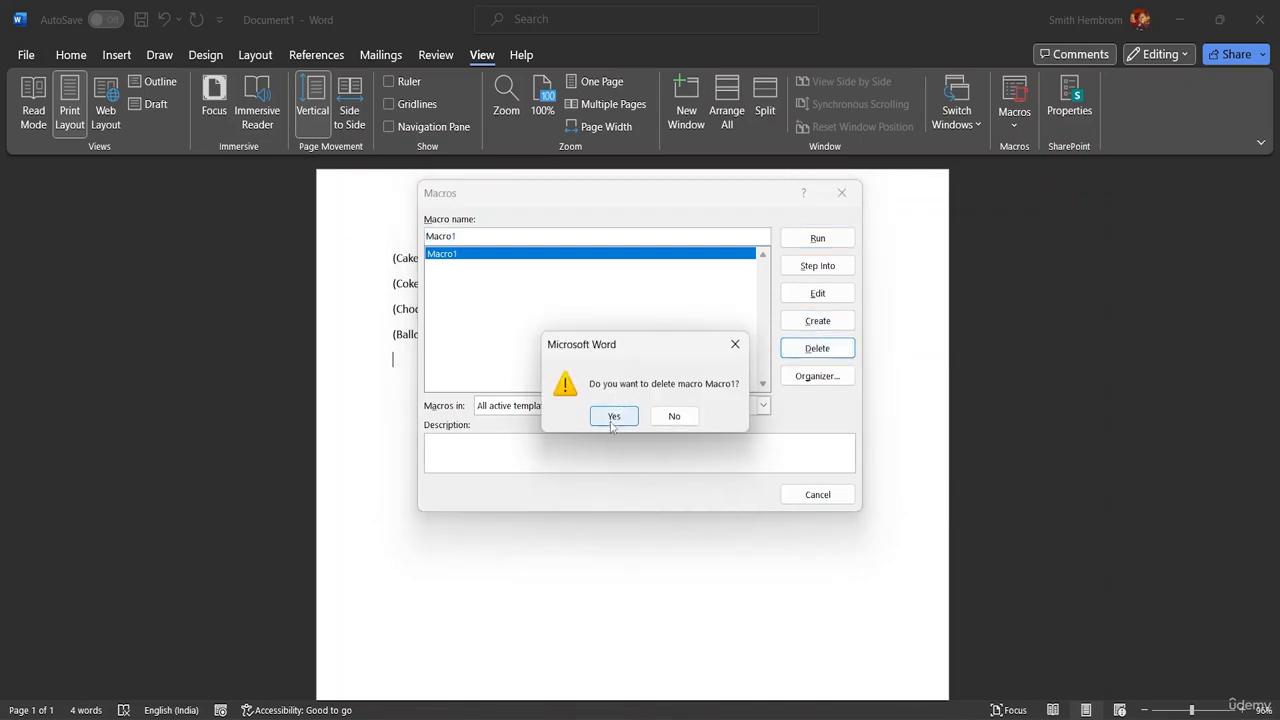
pyautogui.click(816, 493)
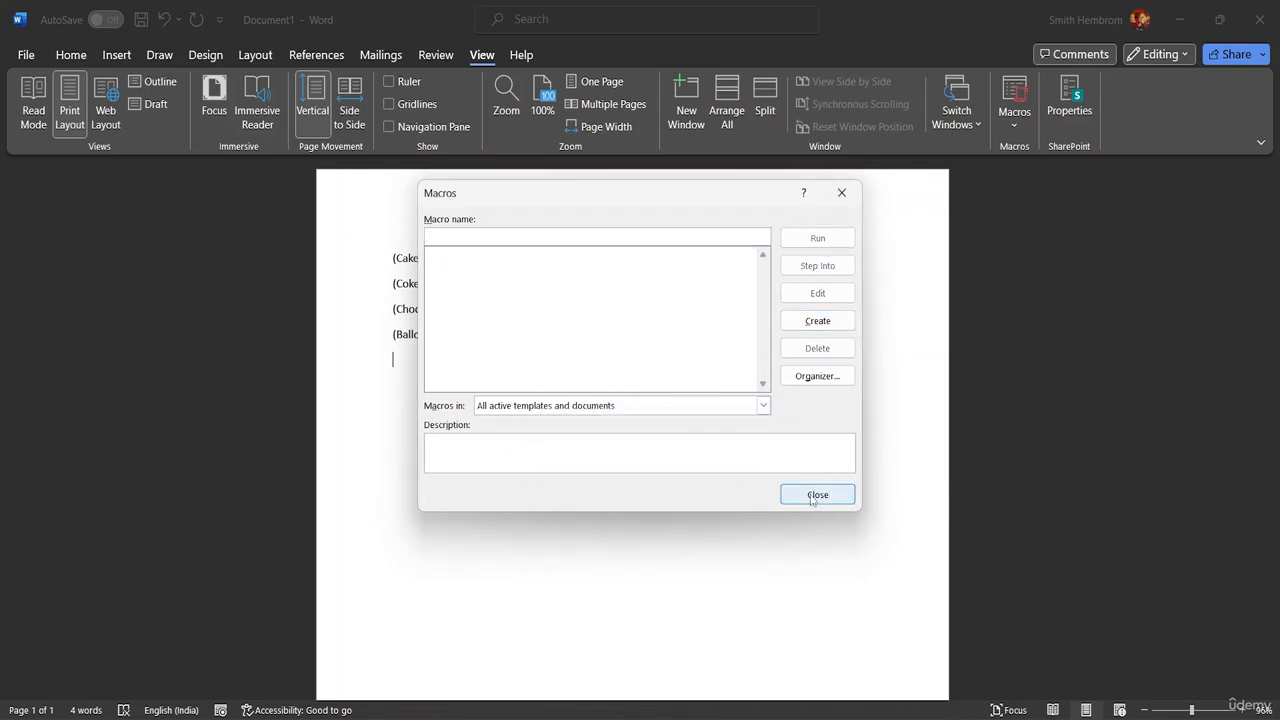
# Step: Delete the whole bracketed list from Ballons back through Cake, leaving the document empty
pyautogui.press('BackSpace')
pyautogui.press('BackSpace')
pyautogui.press('BackSpace')
pyautogui.press('BackSpace')
pyautogui.press('BackSpace')
pyautogui.press('BackSpace')
pyautogui.press('BackSpace')
pyautogui.press('BackSpace')
pyautogui.press('BackSpace')
pyautogui.press('BackSpace')
pyautogui.press('BackSpace')
pyautogui.press('BackSpace')
pyautogui.press('BackSpace')
pyautogui.press('BackSpace')
pyautogui.press('BackSpace')
pyautogui.press('BackSpace')
pyautogui.press('BackSpace')
pyautogui.press('BackSpace')
pyautogui.press('BackSpace')
pyautogui.press('BackSpace')
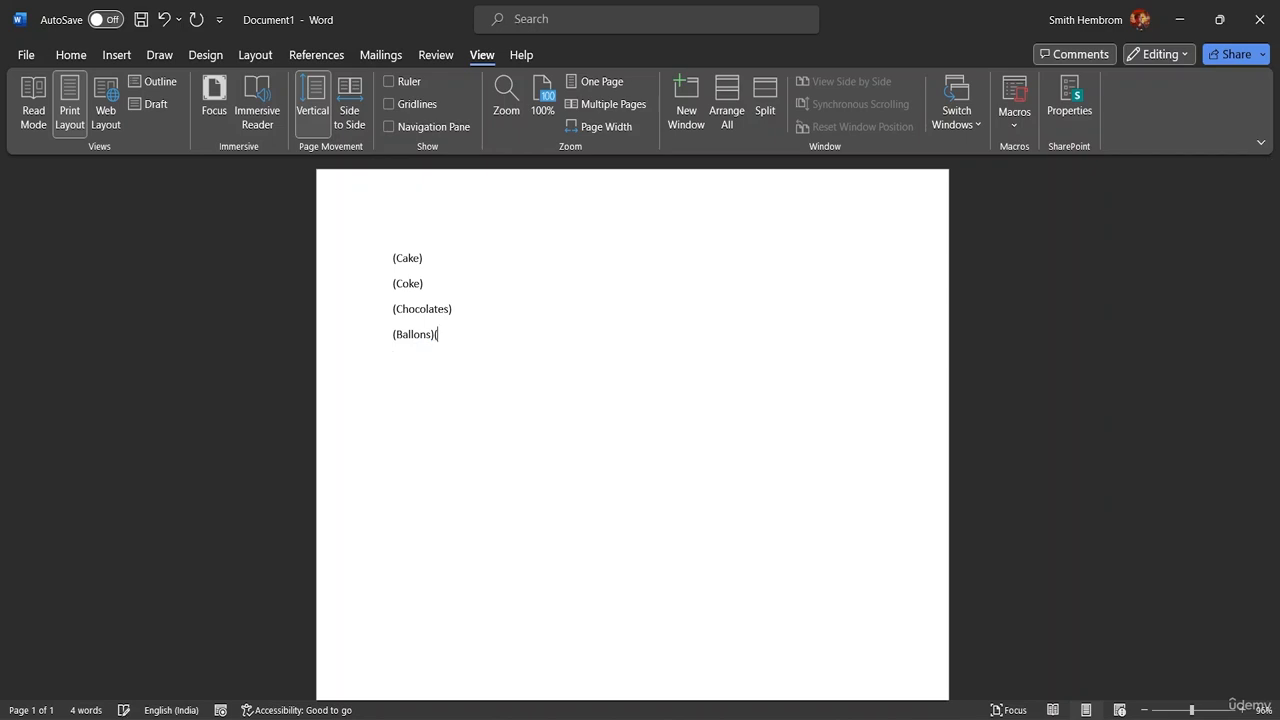
pyautogui.press('BackSpace')
pyautogui.press('BackSpace')
pyautogui.press('BackSpace')
pyautogui.press('BackSpace')
pyautogui.press('BackSpace')
pyautogui.press('BackSpace')
pyautogui.press('BackSpace')
pyautogui.press('BackSpace')
pyautogui.press('BackSpace')
pyautogui.press('BackSpace')
pyautogui.press('BackSpace')
pyautogui.press('BackSpace')
pyautogui.press('BackSpace')
pyautogui.press('BackSpace')
pyautogui.press('BackSpace')
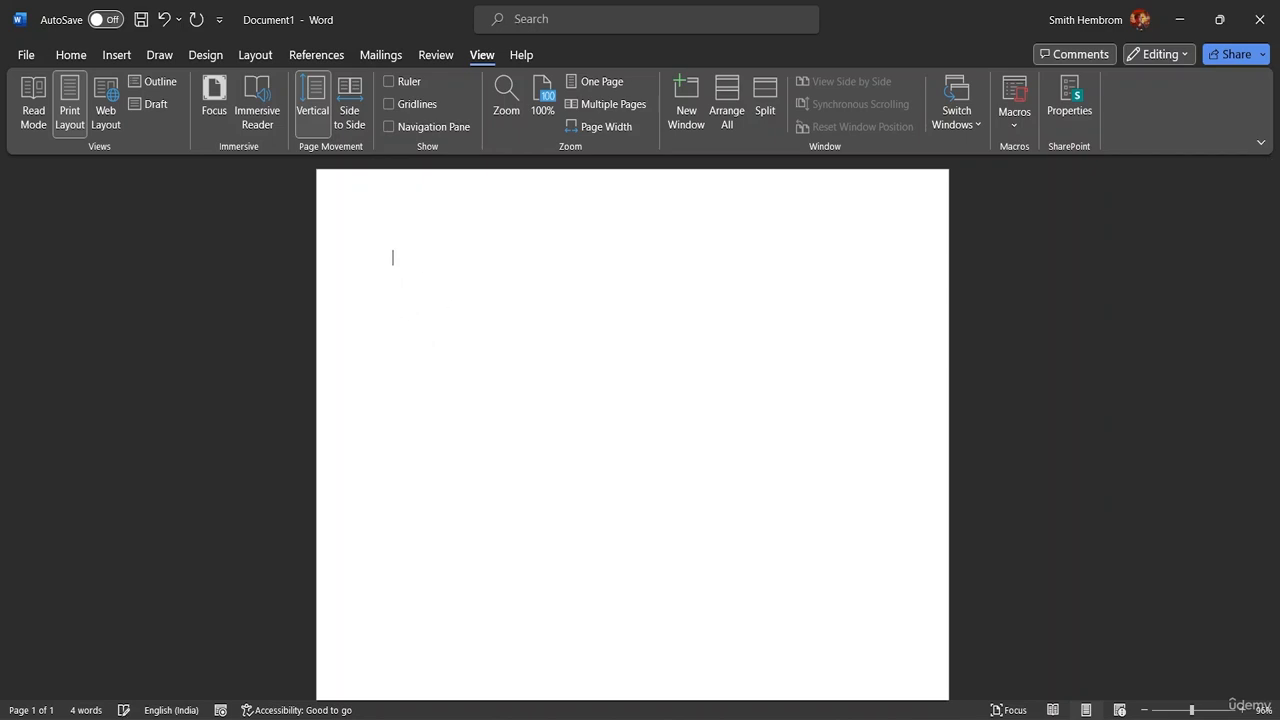